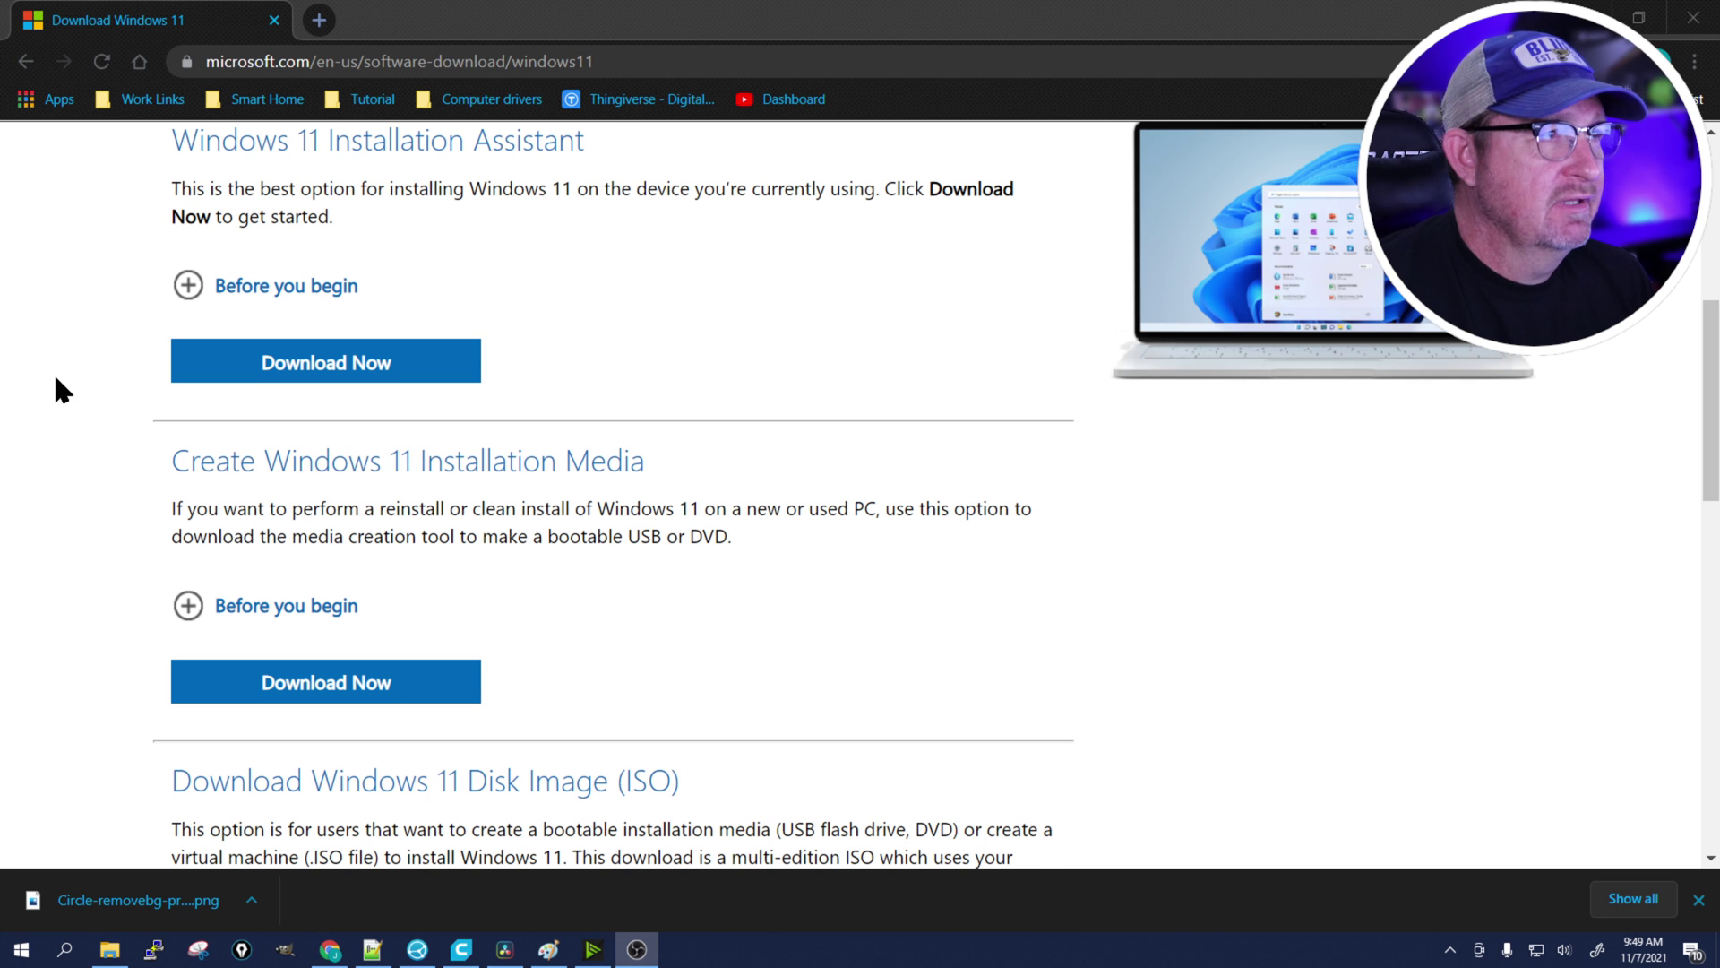
Download MediaCreationTool from the 'Create Windows 11 Installation Media' section and launch it.
scroll(54, 376, "up", 4)
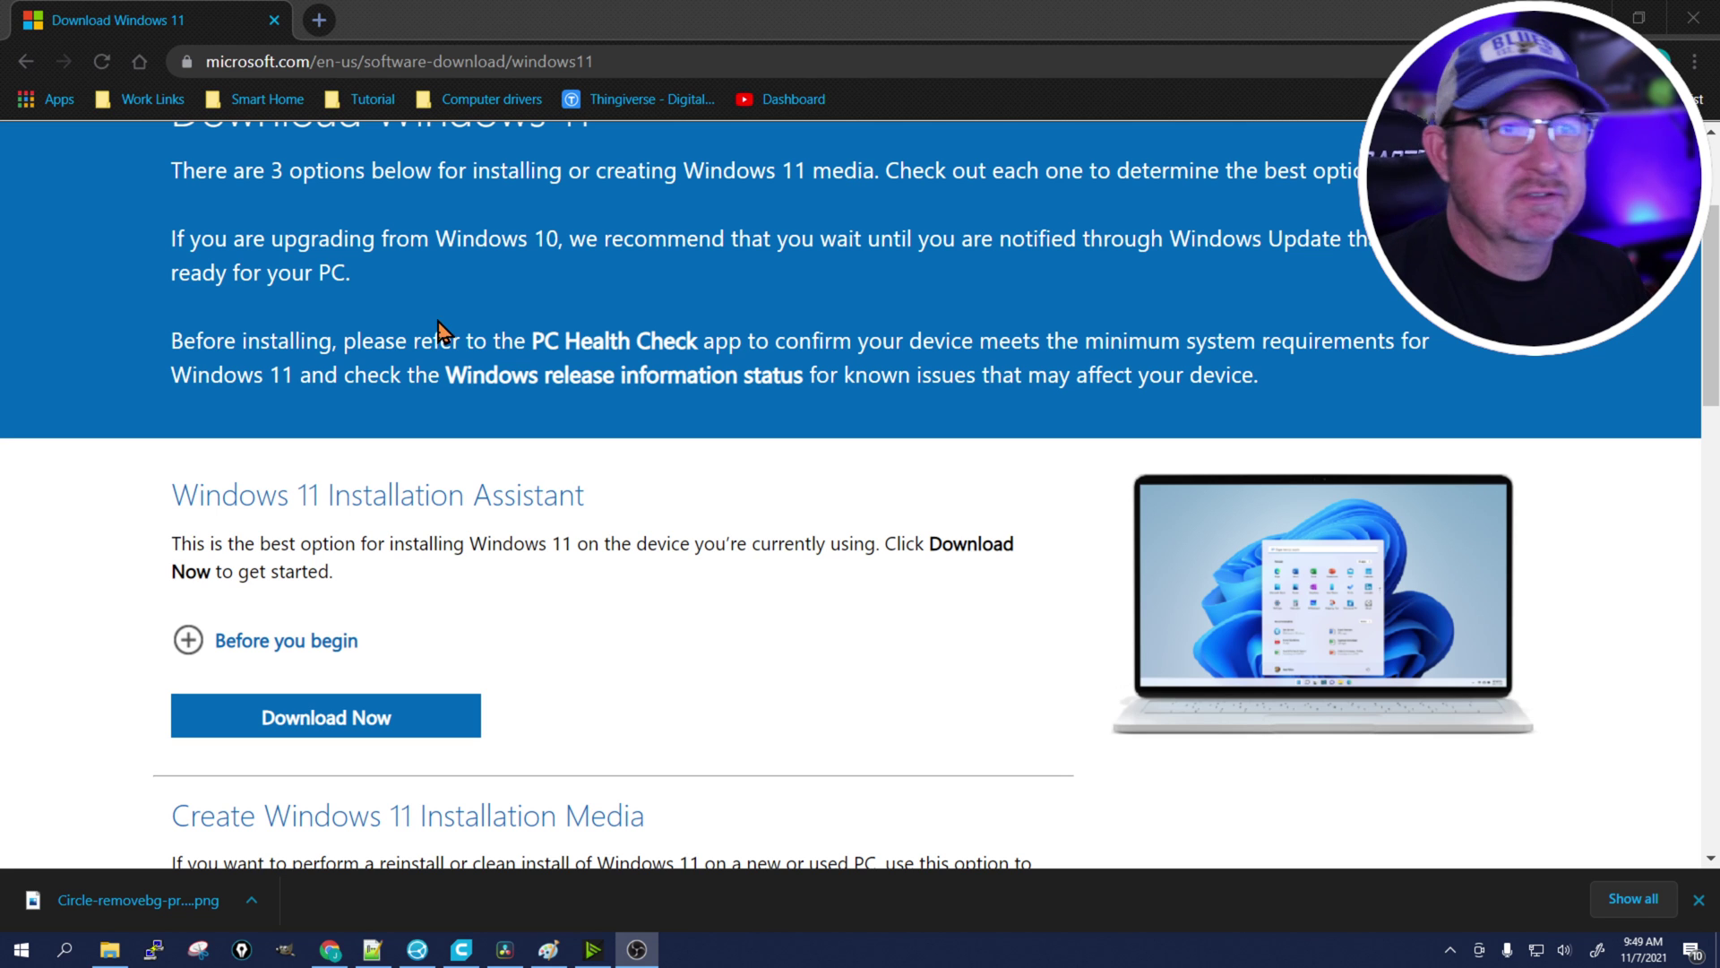
scroll(100, 395, "down", 1)
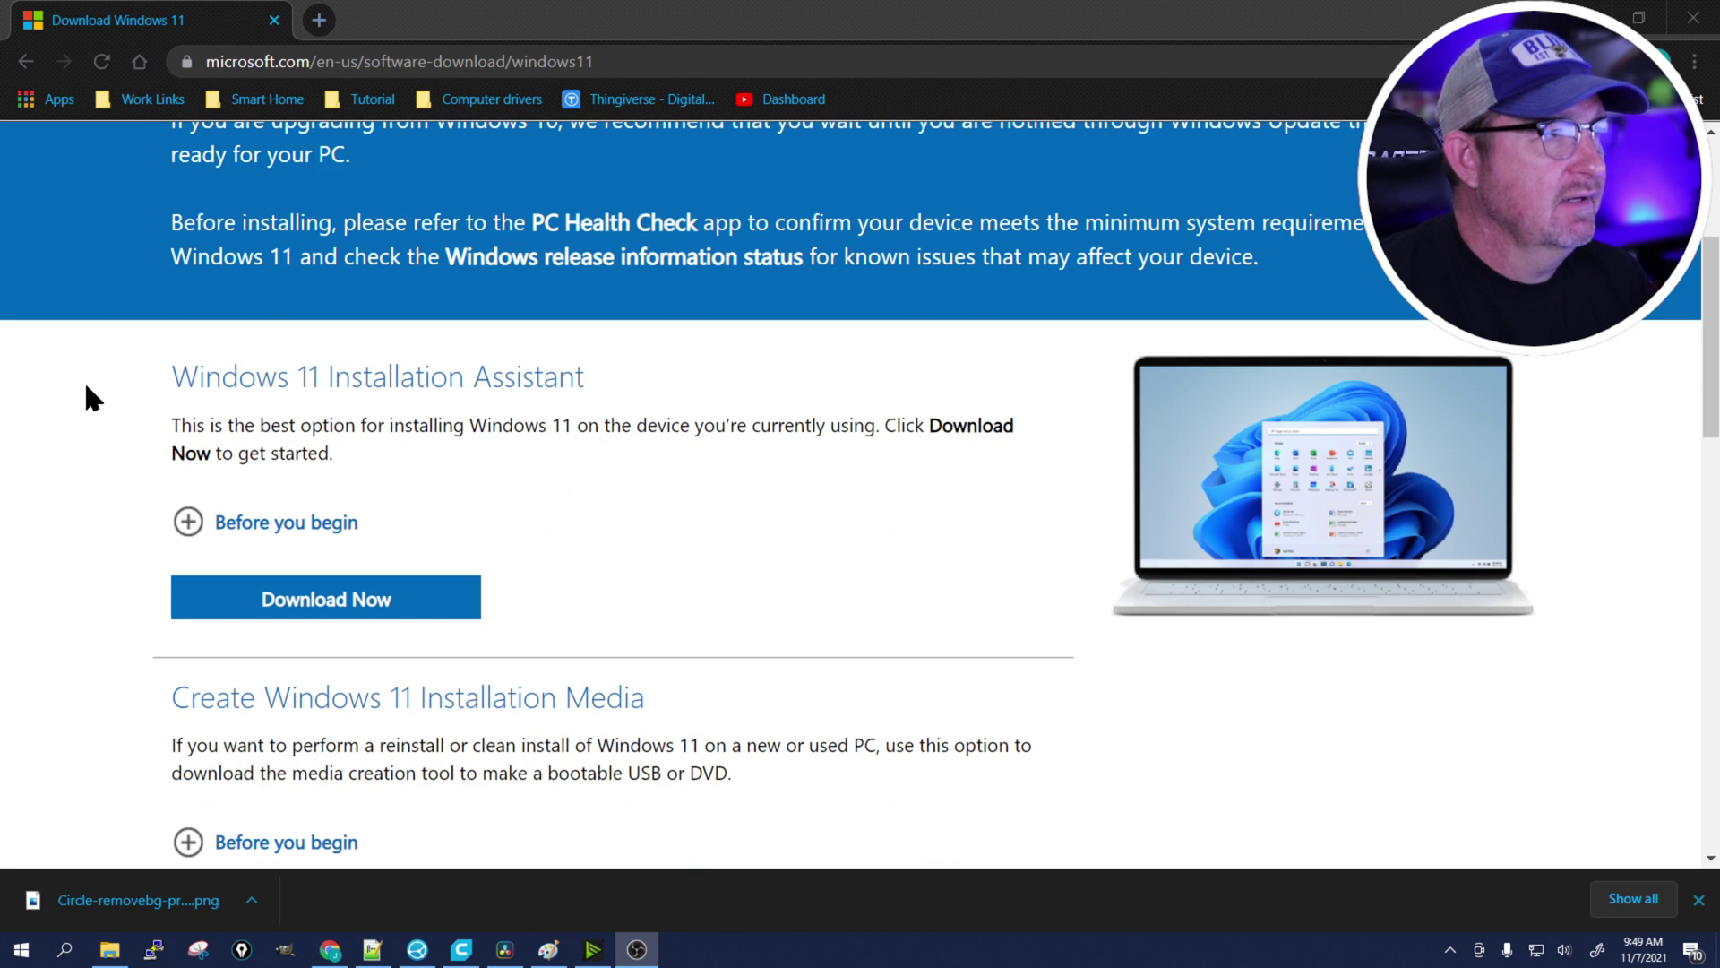
scroll(88, 376, "down", 2)
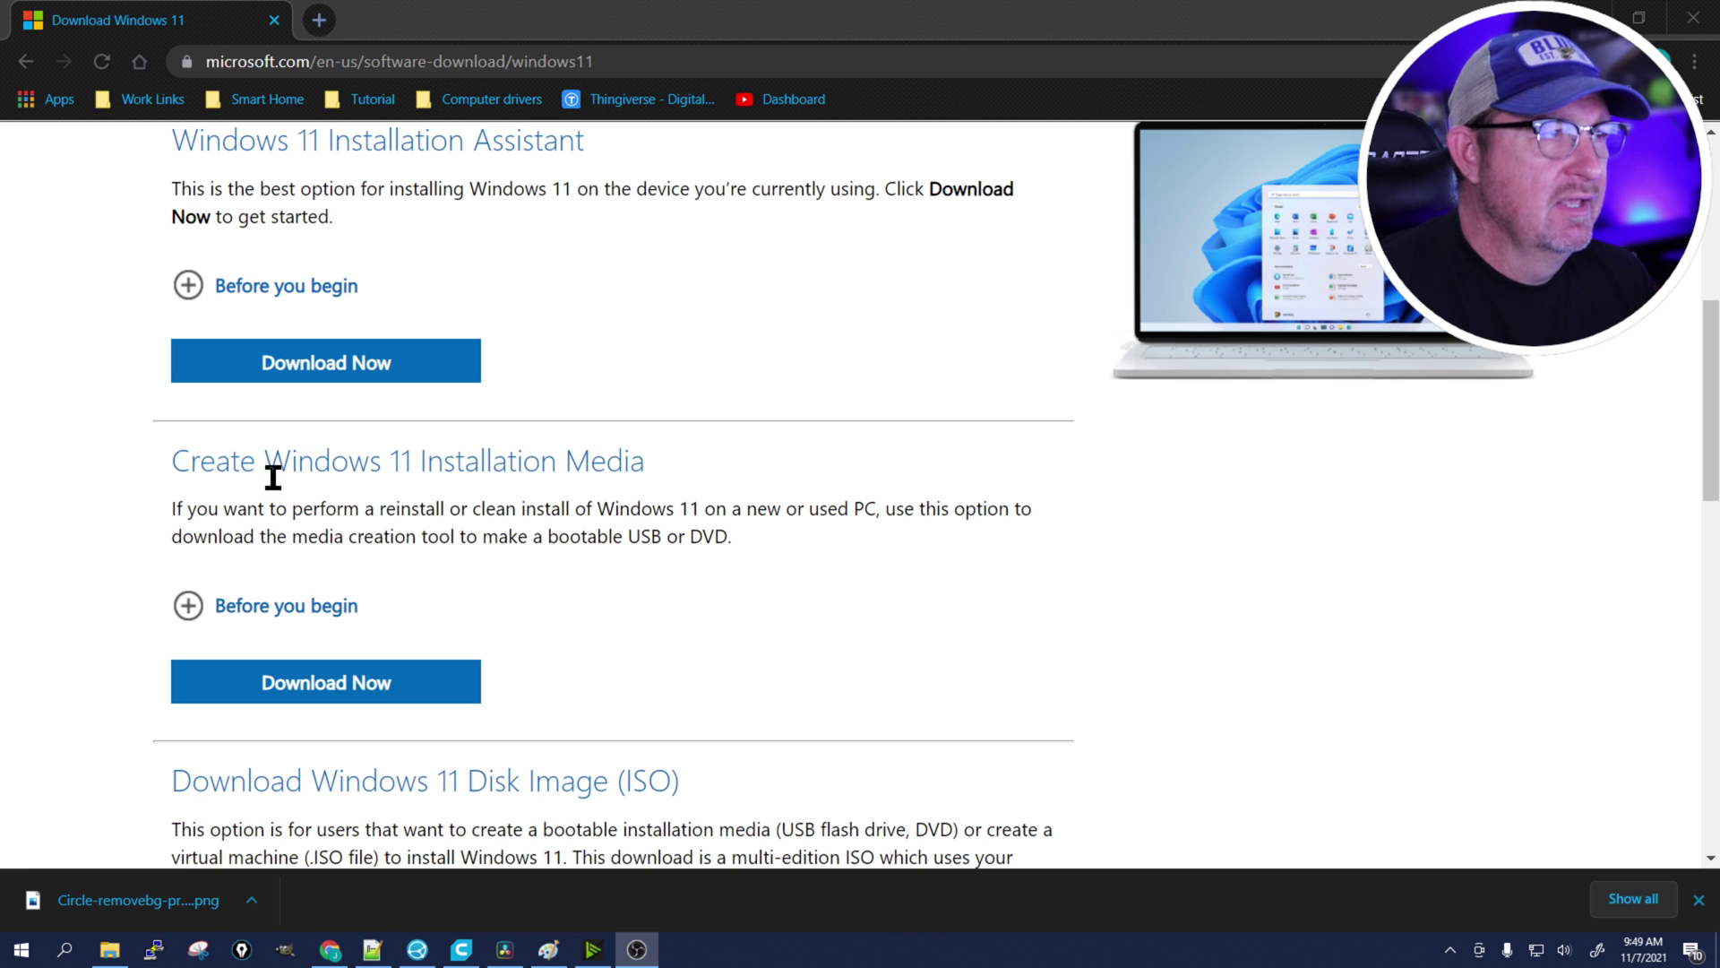
left_click(336, 694)
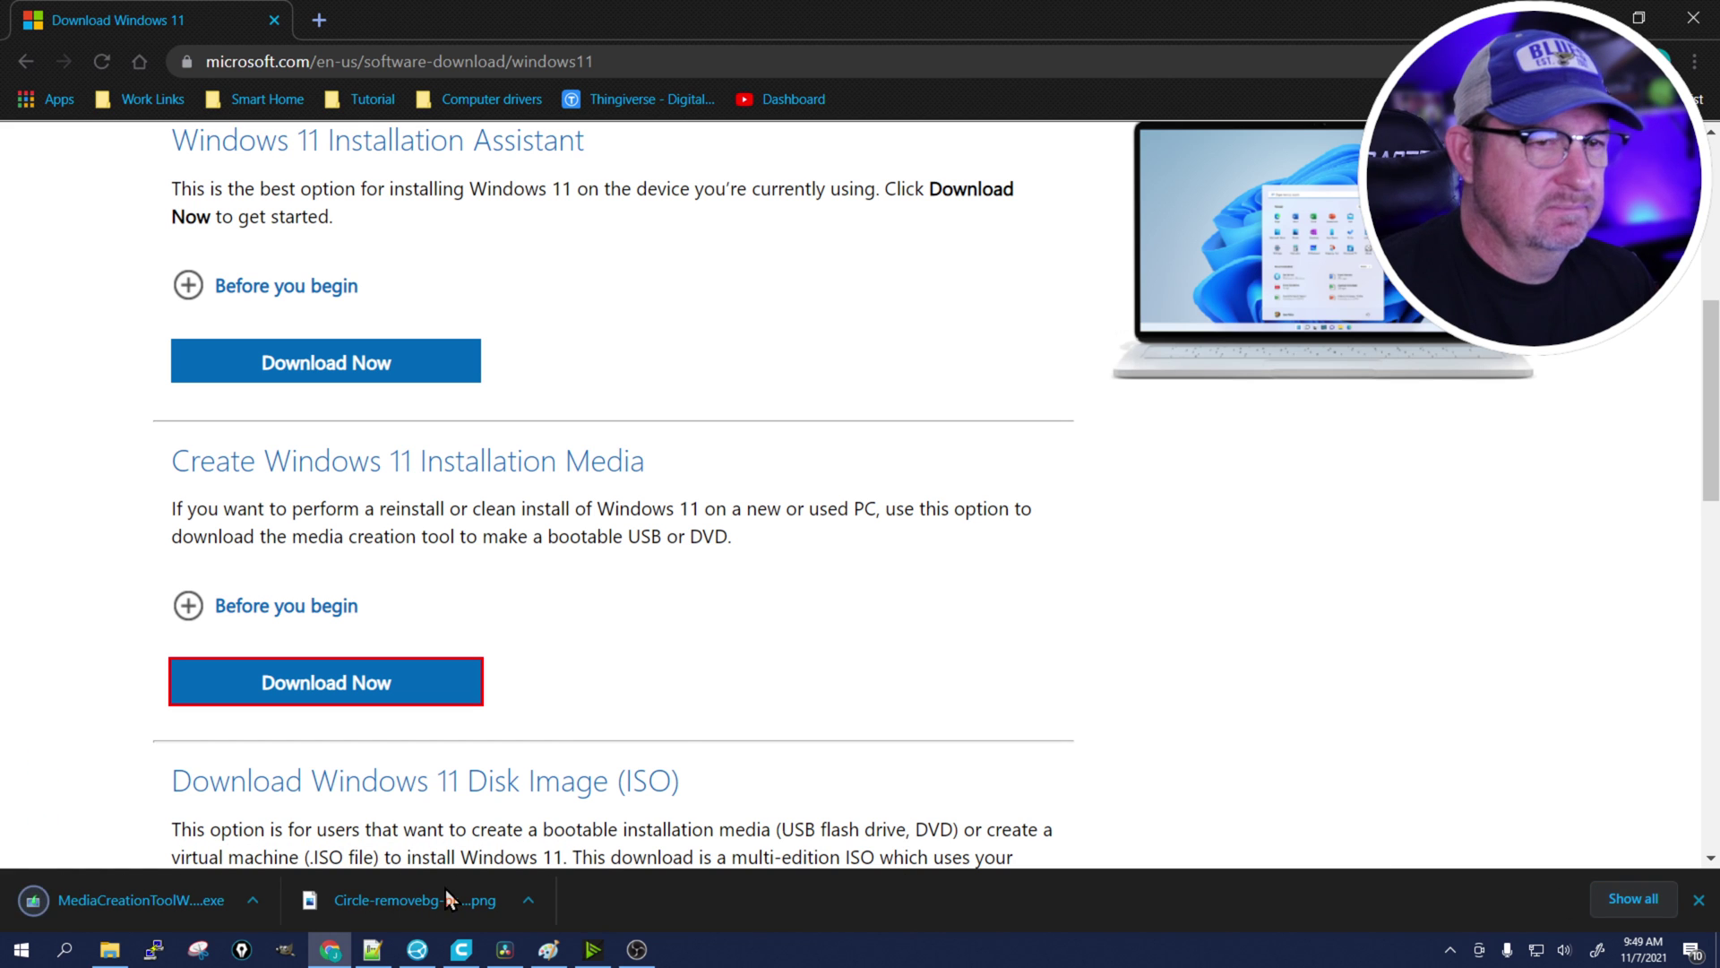
left_click(143, 900)
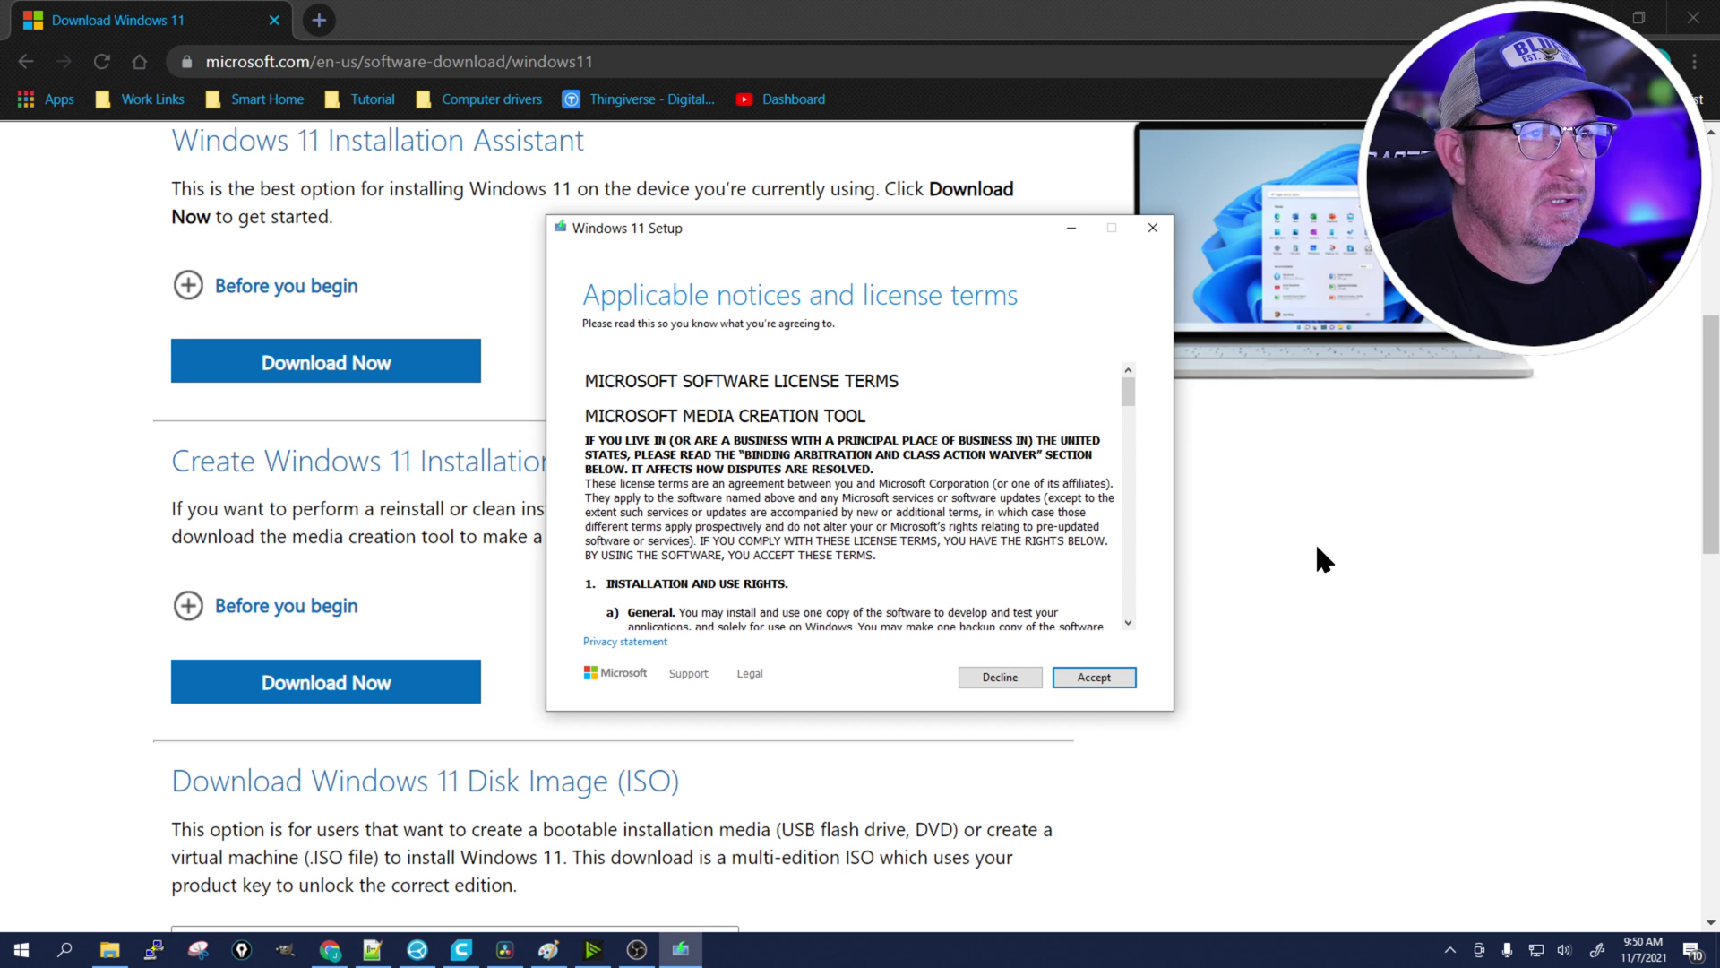
Accept the licence, keep the recommended language and edition, and choose USB flash drive media.
left_click(1098, 678)
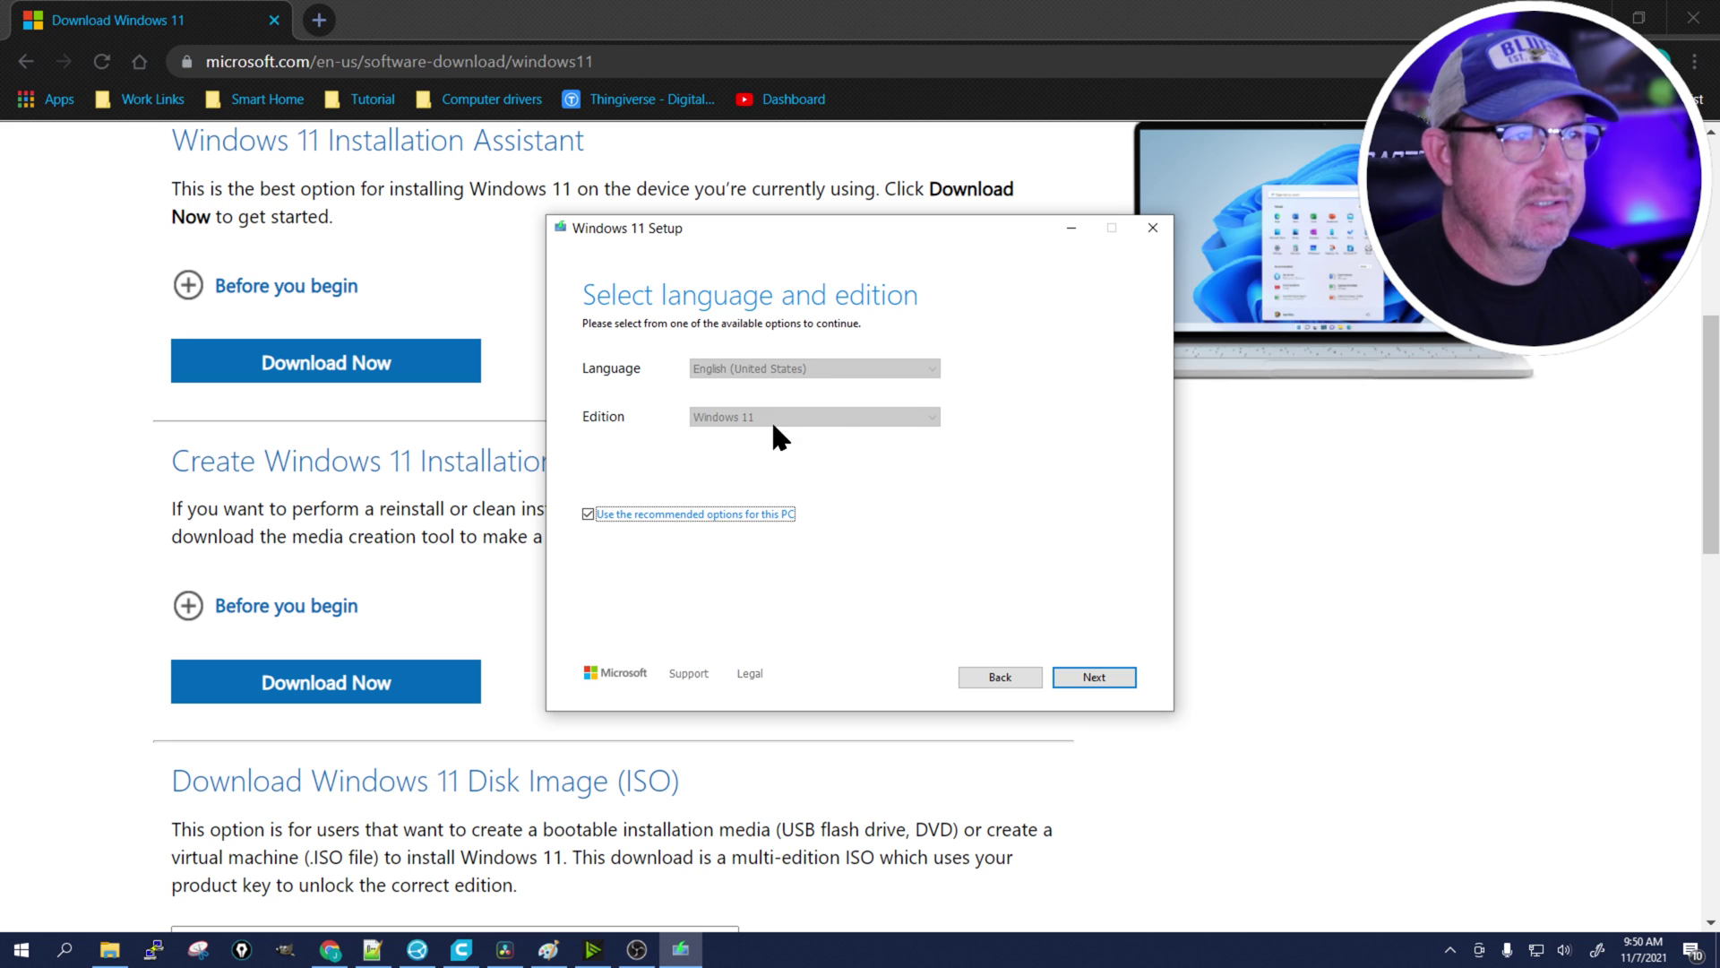
left_click(1114, 674)
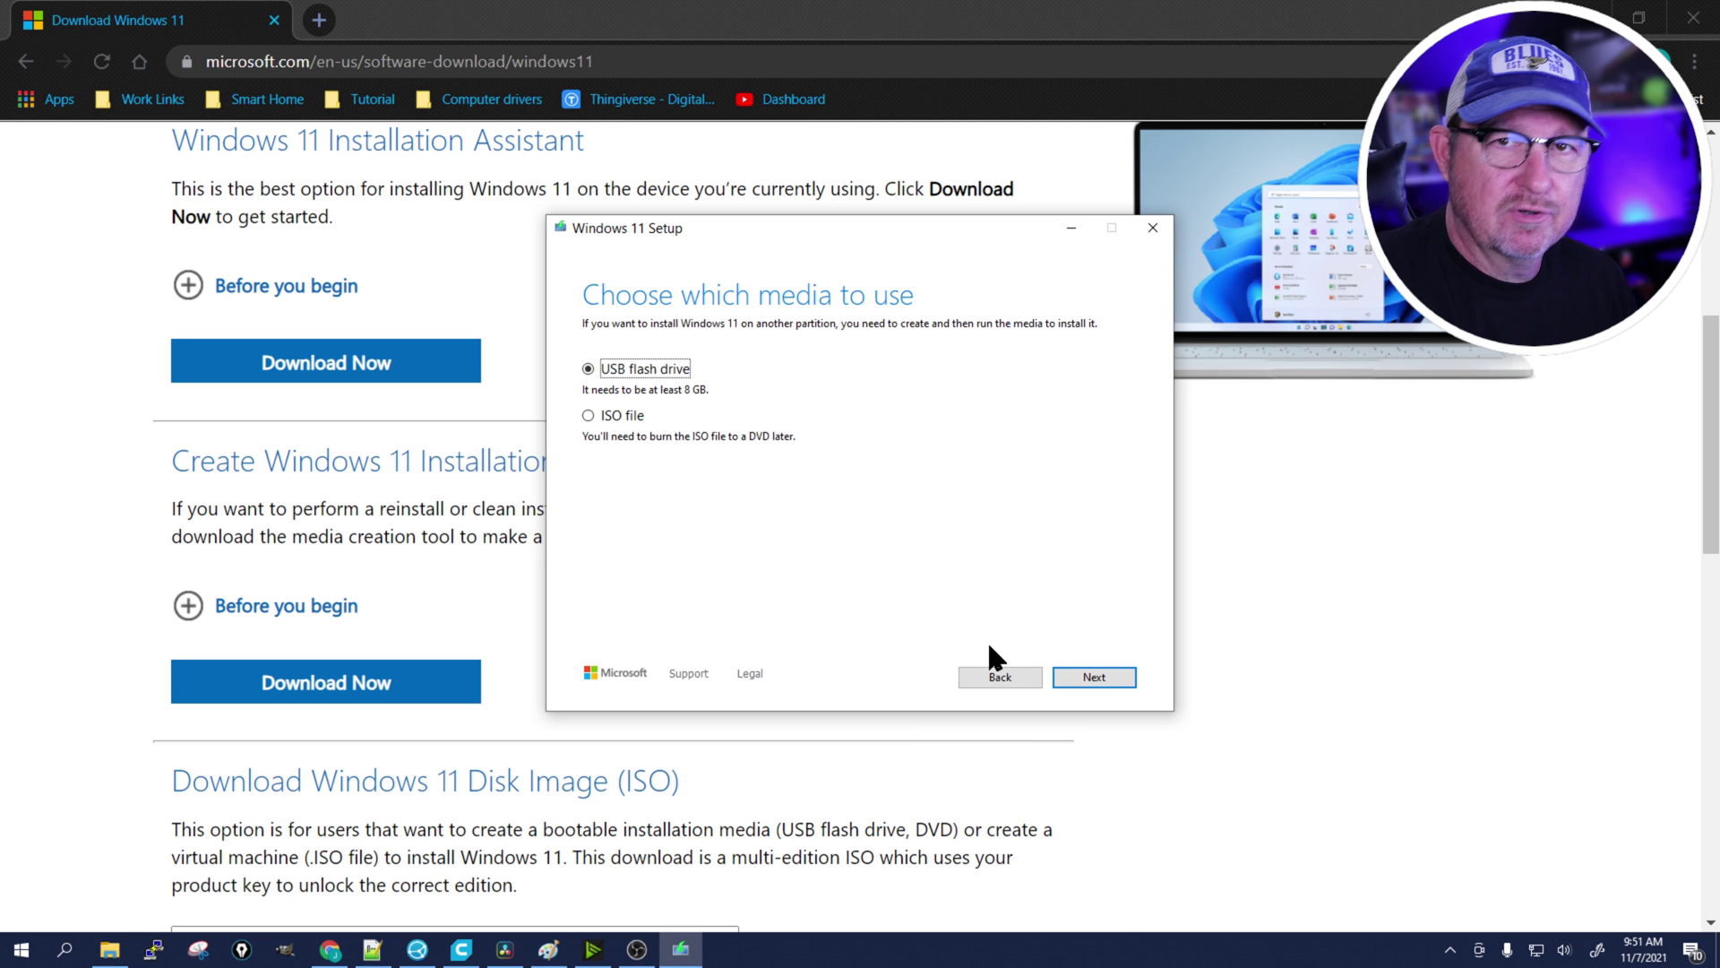
left_click(1103, 677)
Write Windows 11 setup to removable drive E: (ESD-USB) and finish once it's ready.
left_click(641, 403)
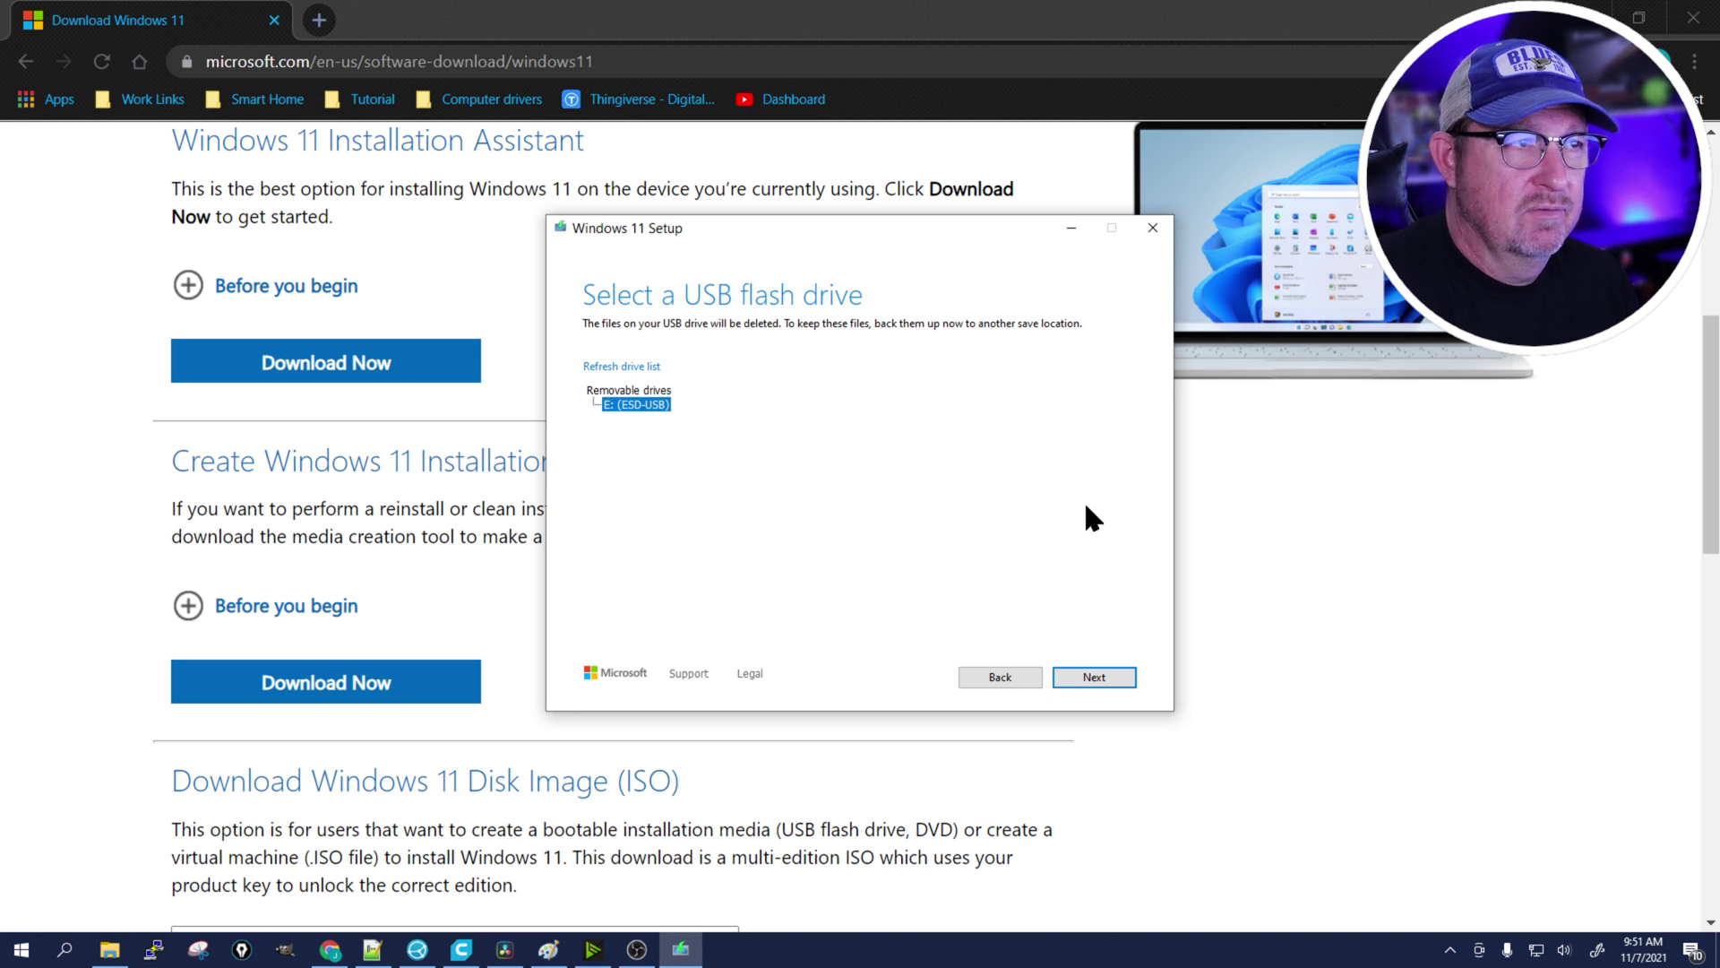
left_click(1093, 676)
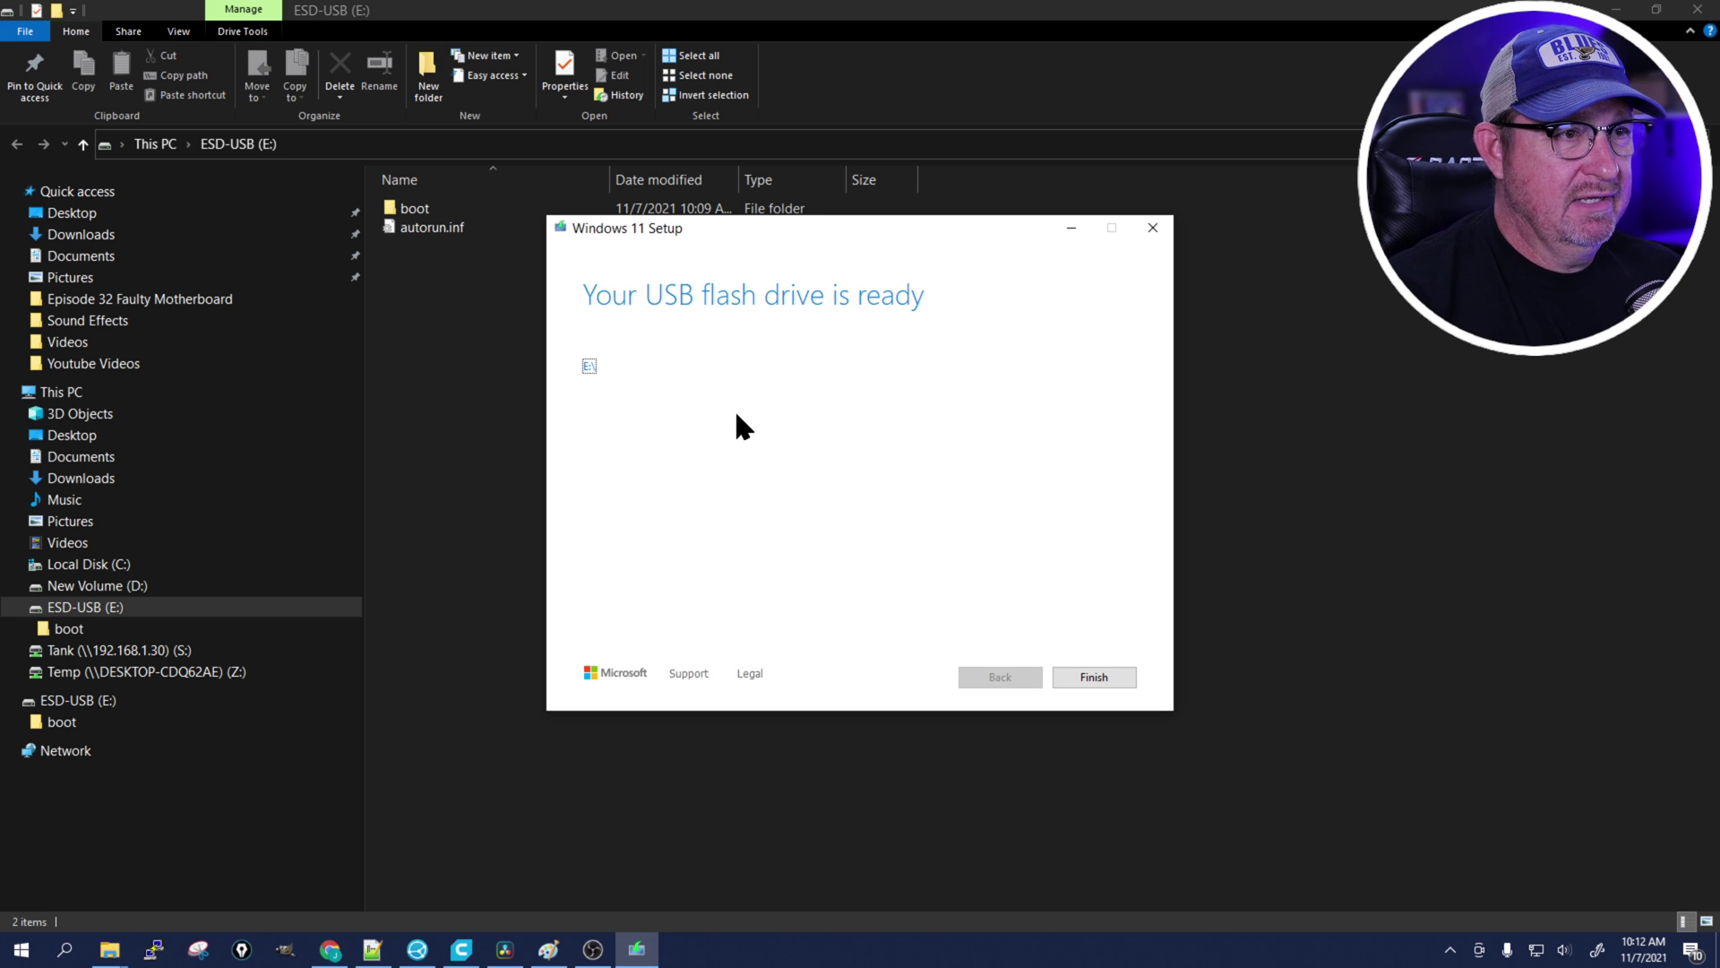
left_click(1098, 682)
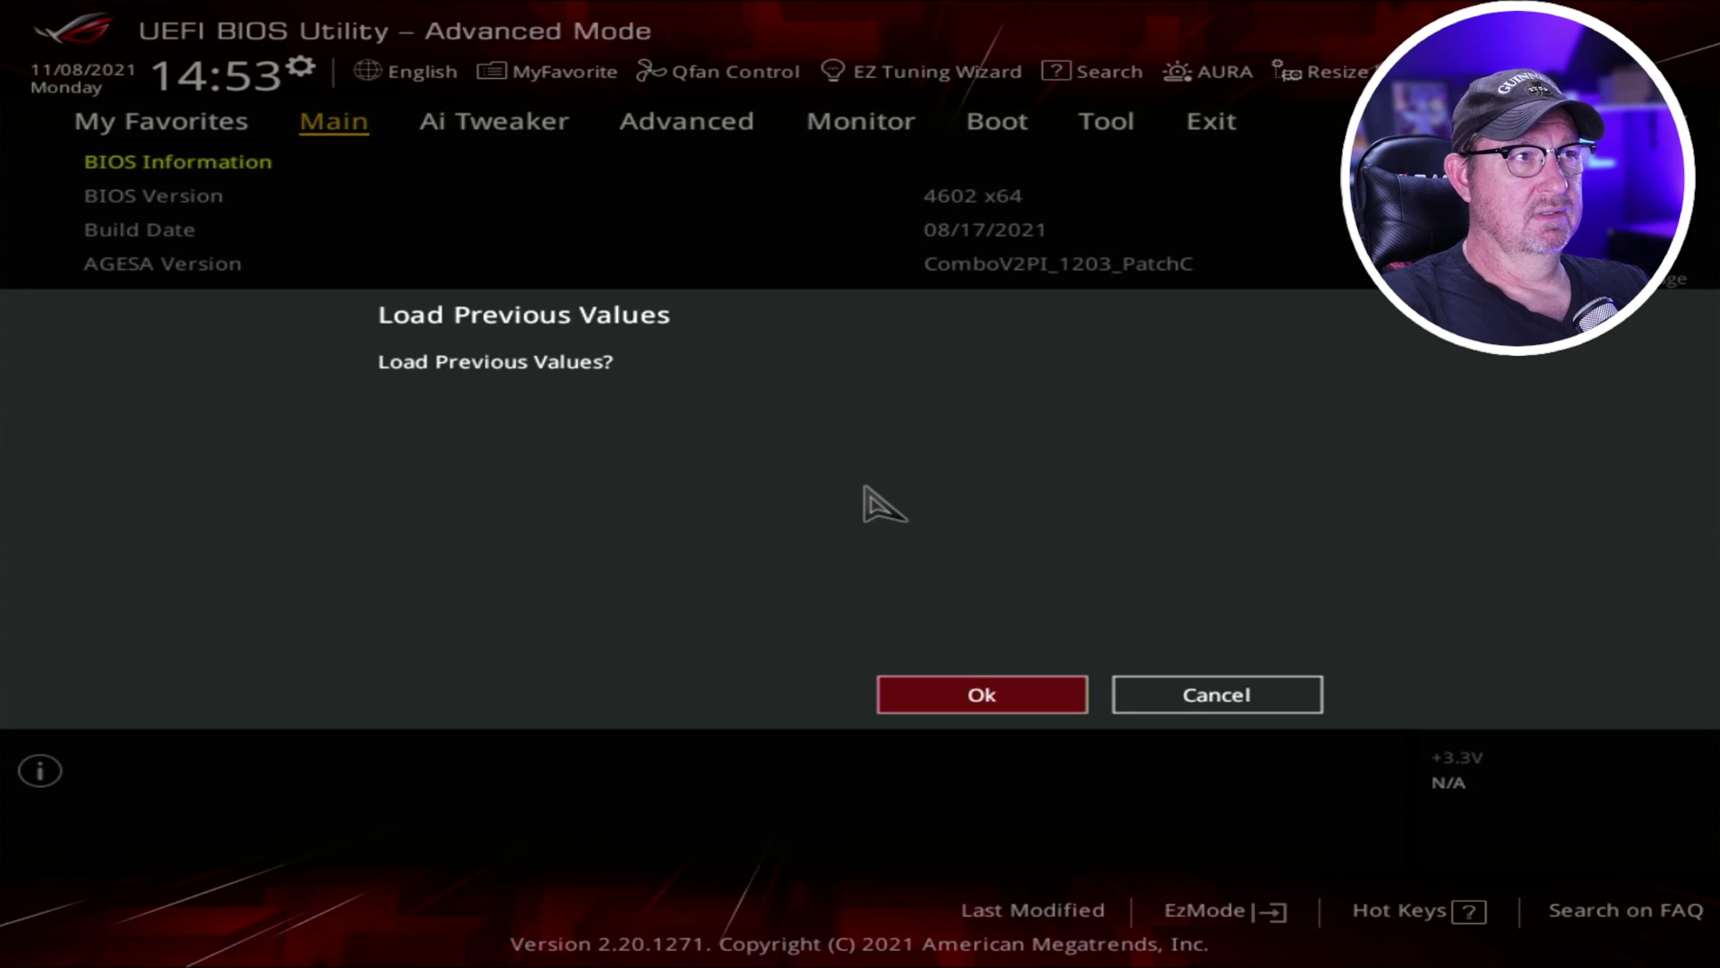
Dismiss the Load Previous Values prompt to reveal the Main page (BIOS 4602, Ryzen 7 2700).
key("Return")
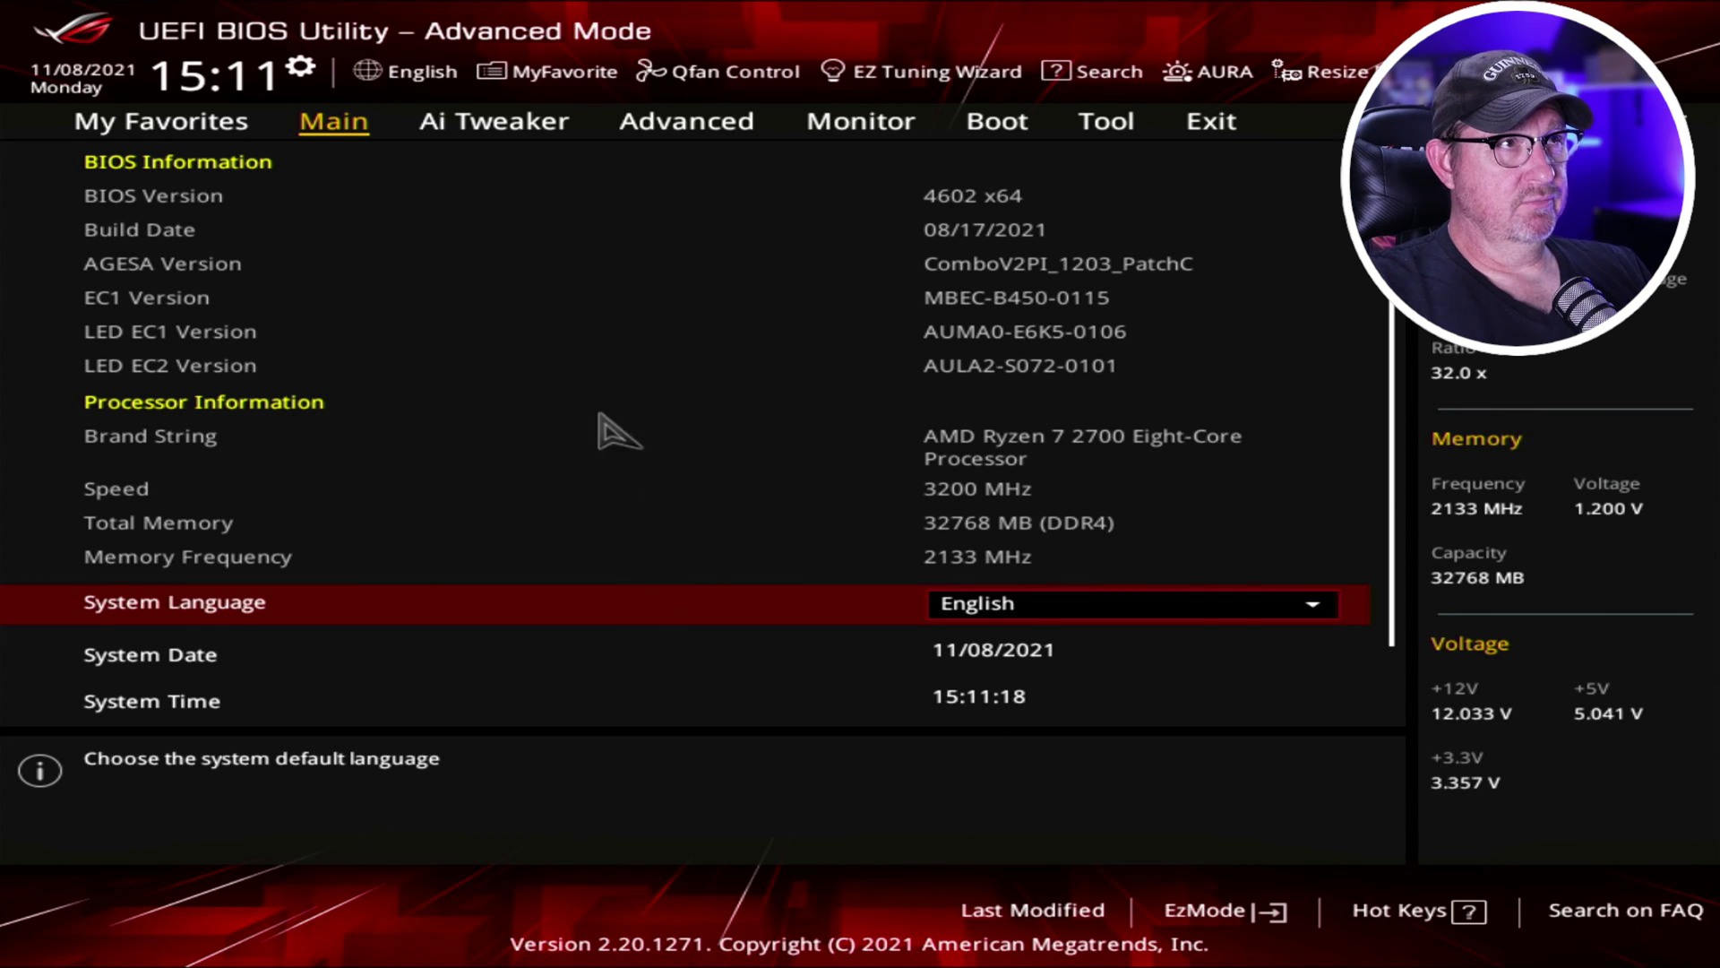
left_click(689, 136)
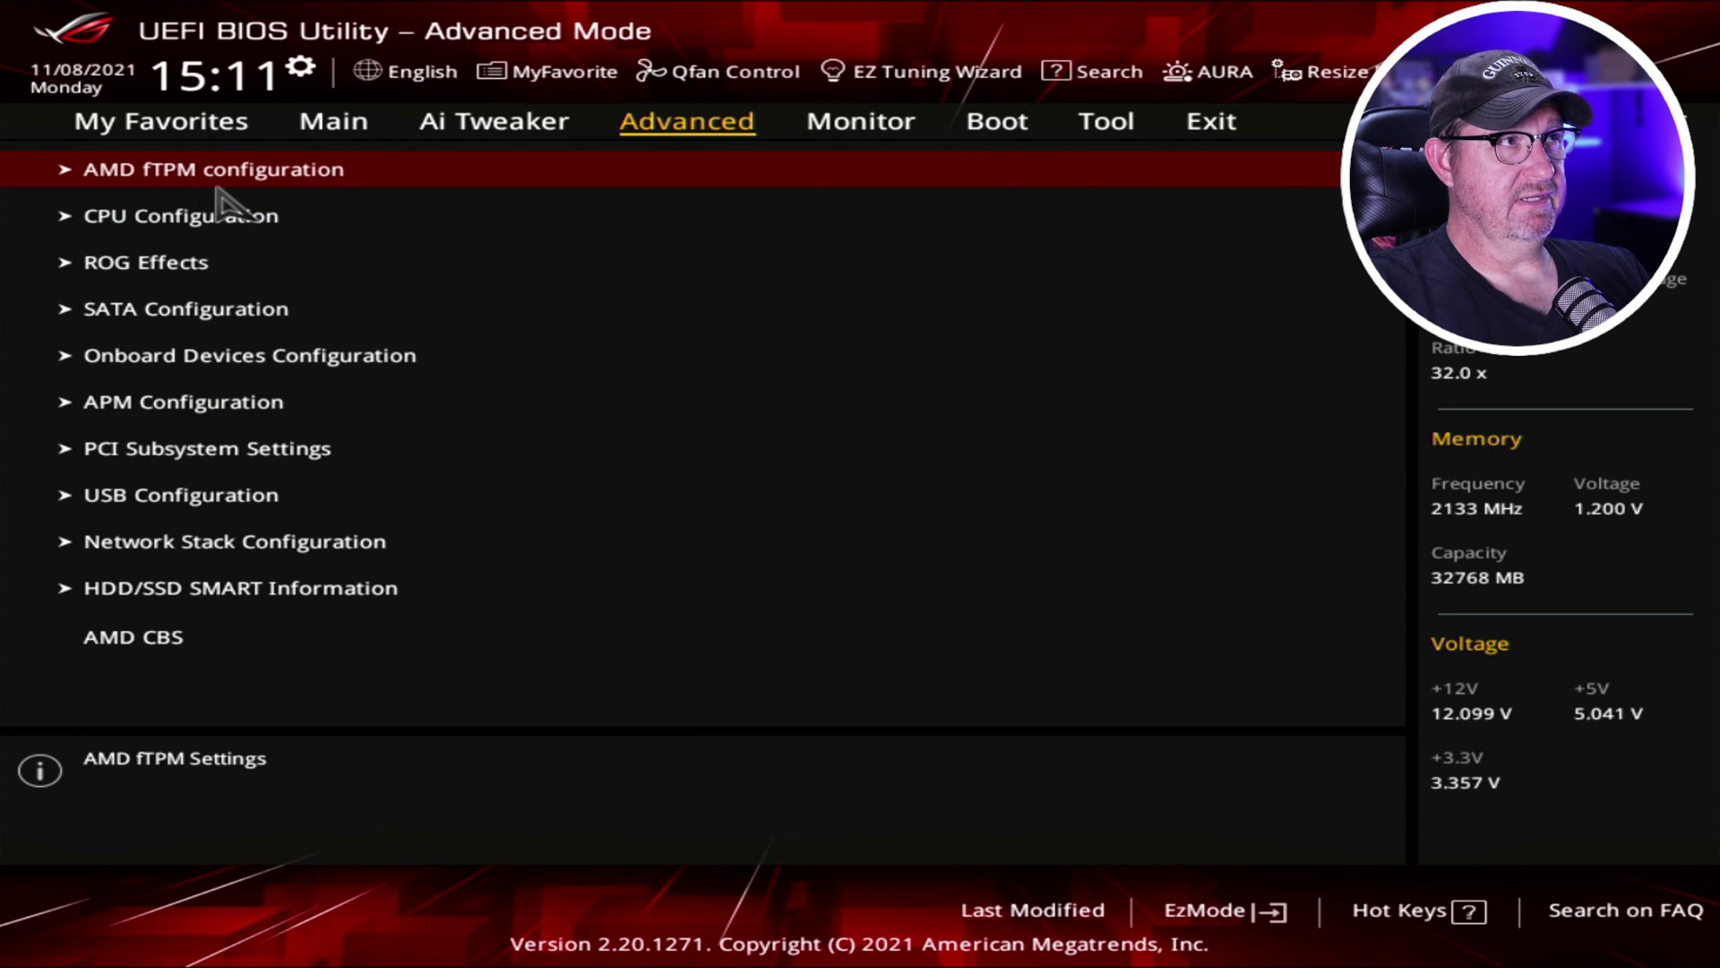
In AMD fTPM configuration, set the TPM device to Enable Firmware TPM and acknowledge the notice.
left_click(231, 179)
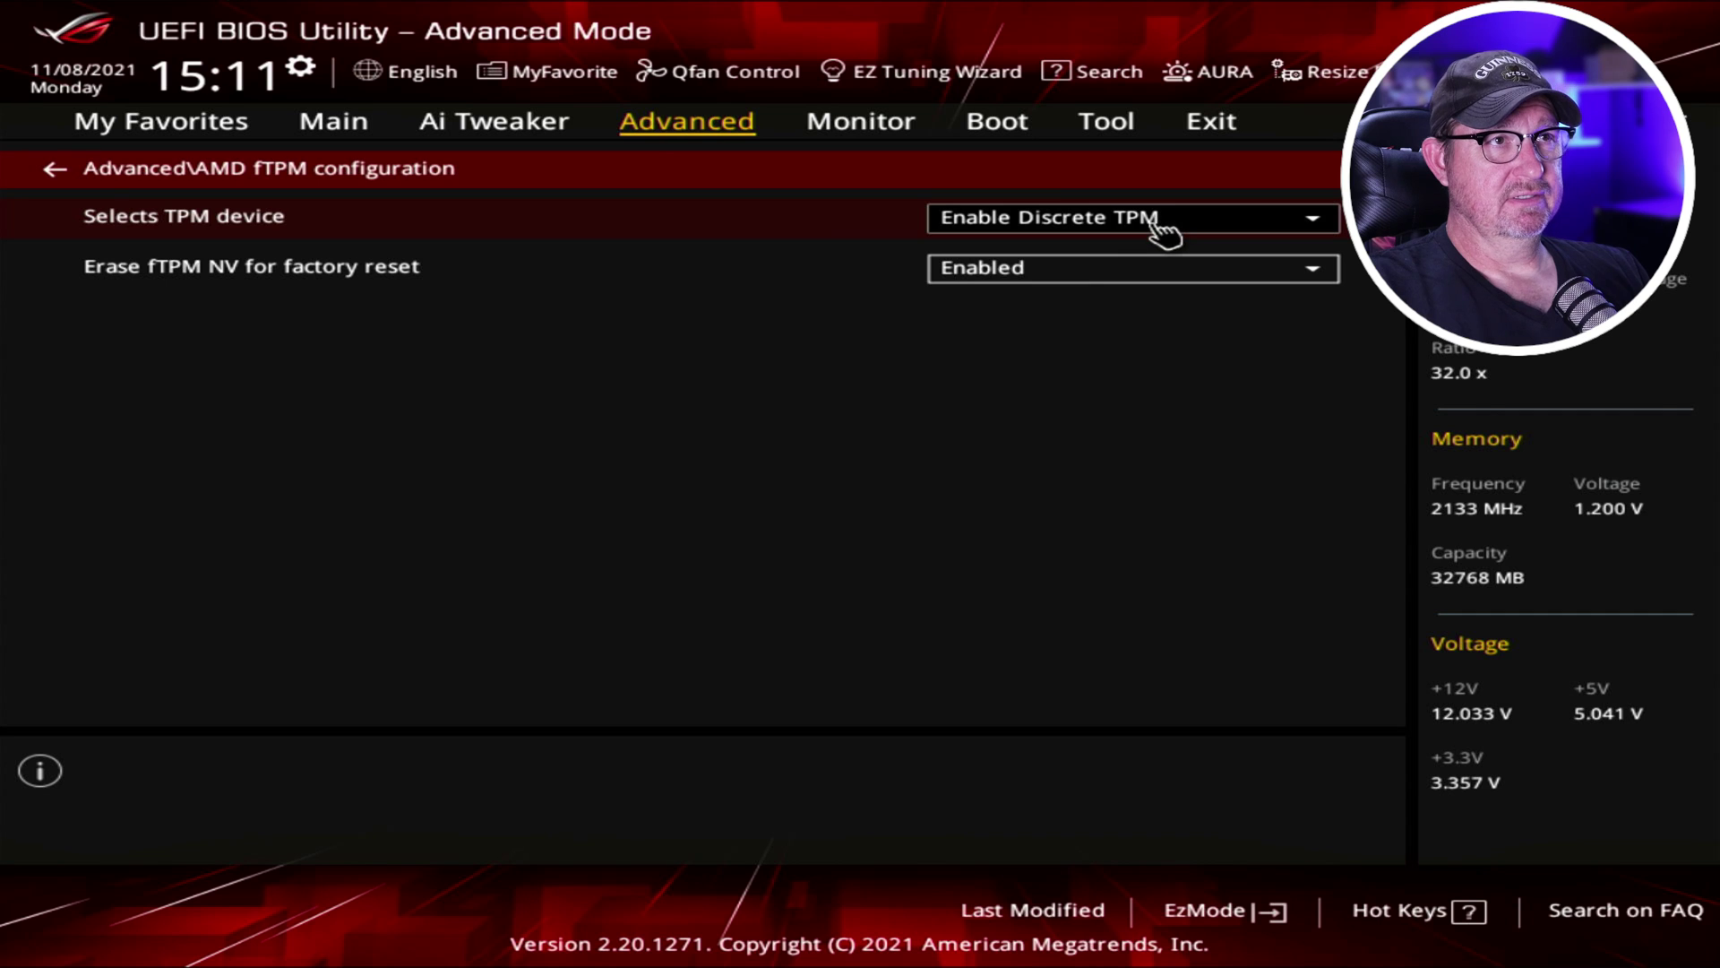
left_click(1160, 229)
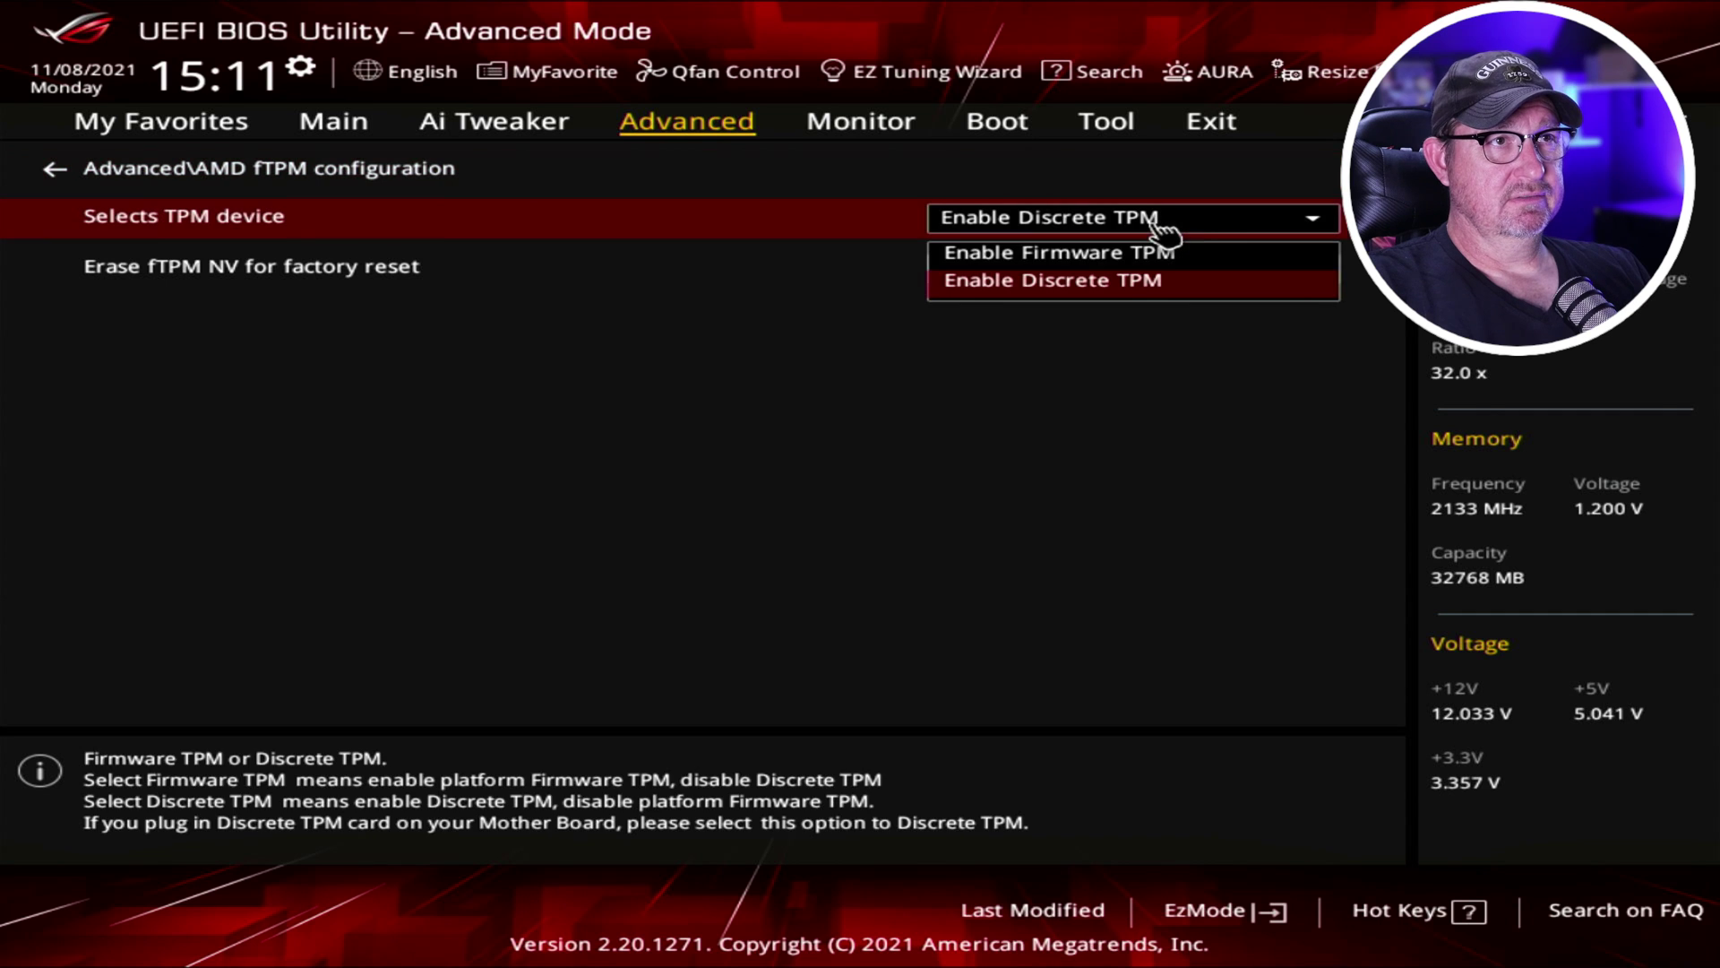
left_click(1127, 255)
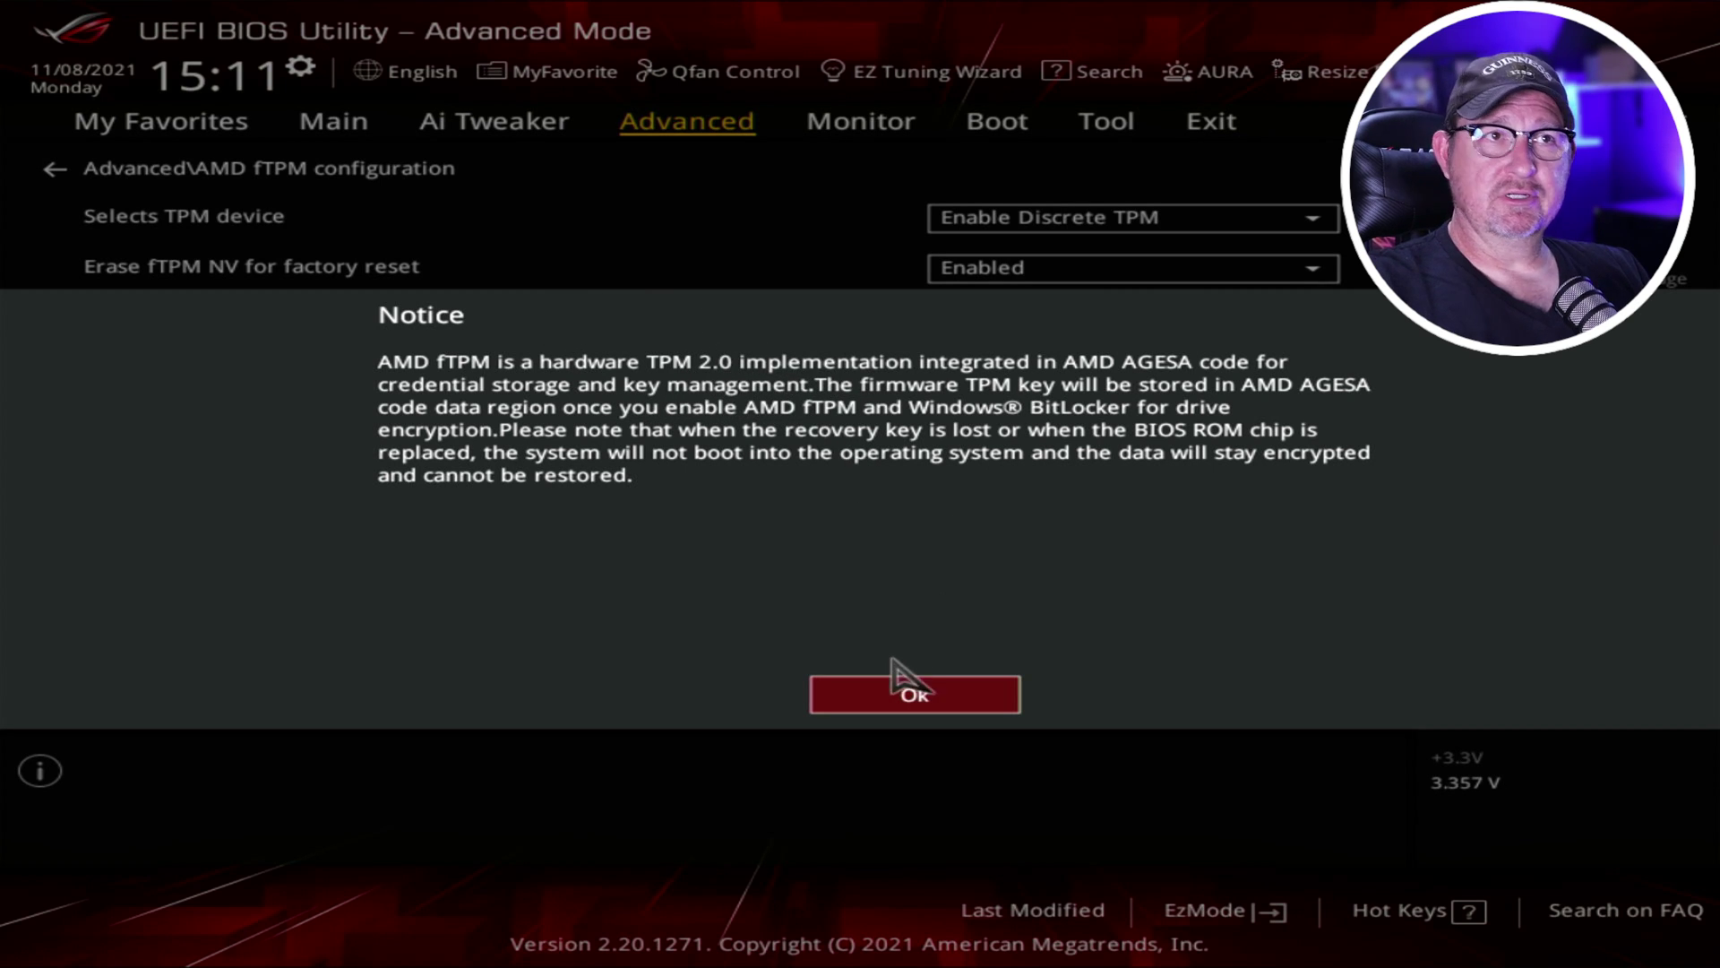
left_click(928, 692)
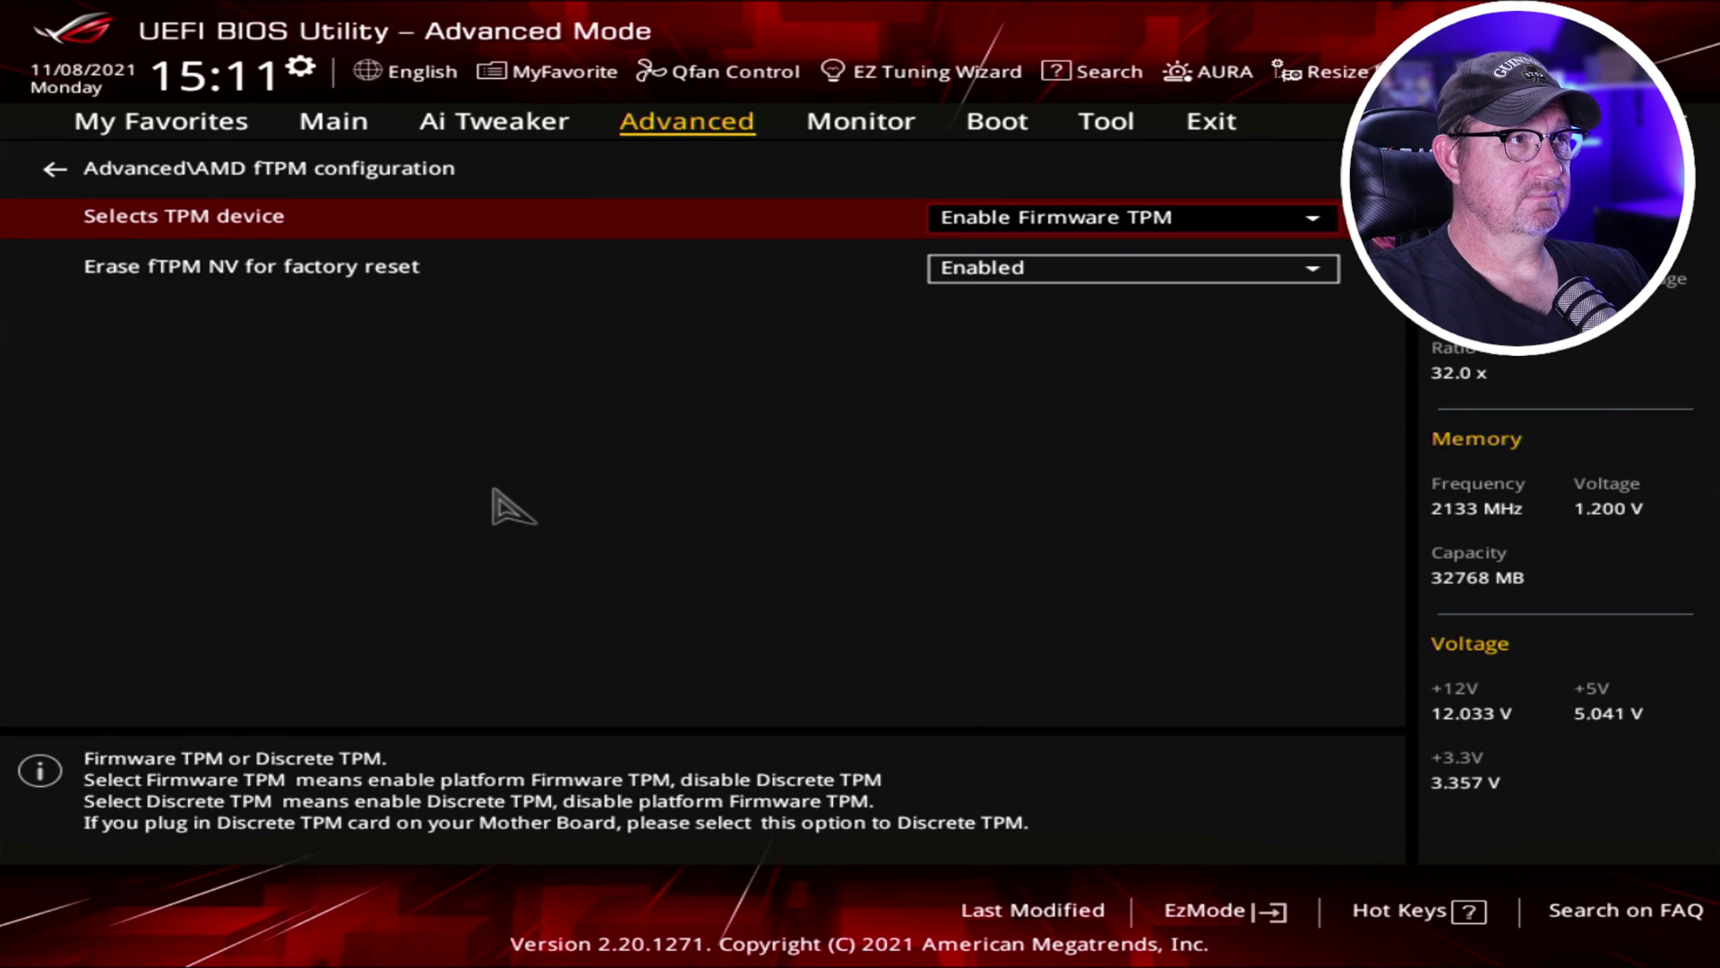
left_click(36, 153)
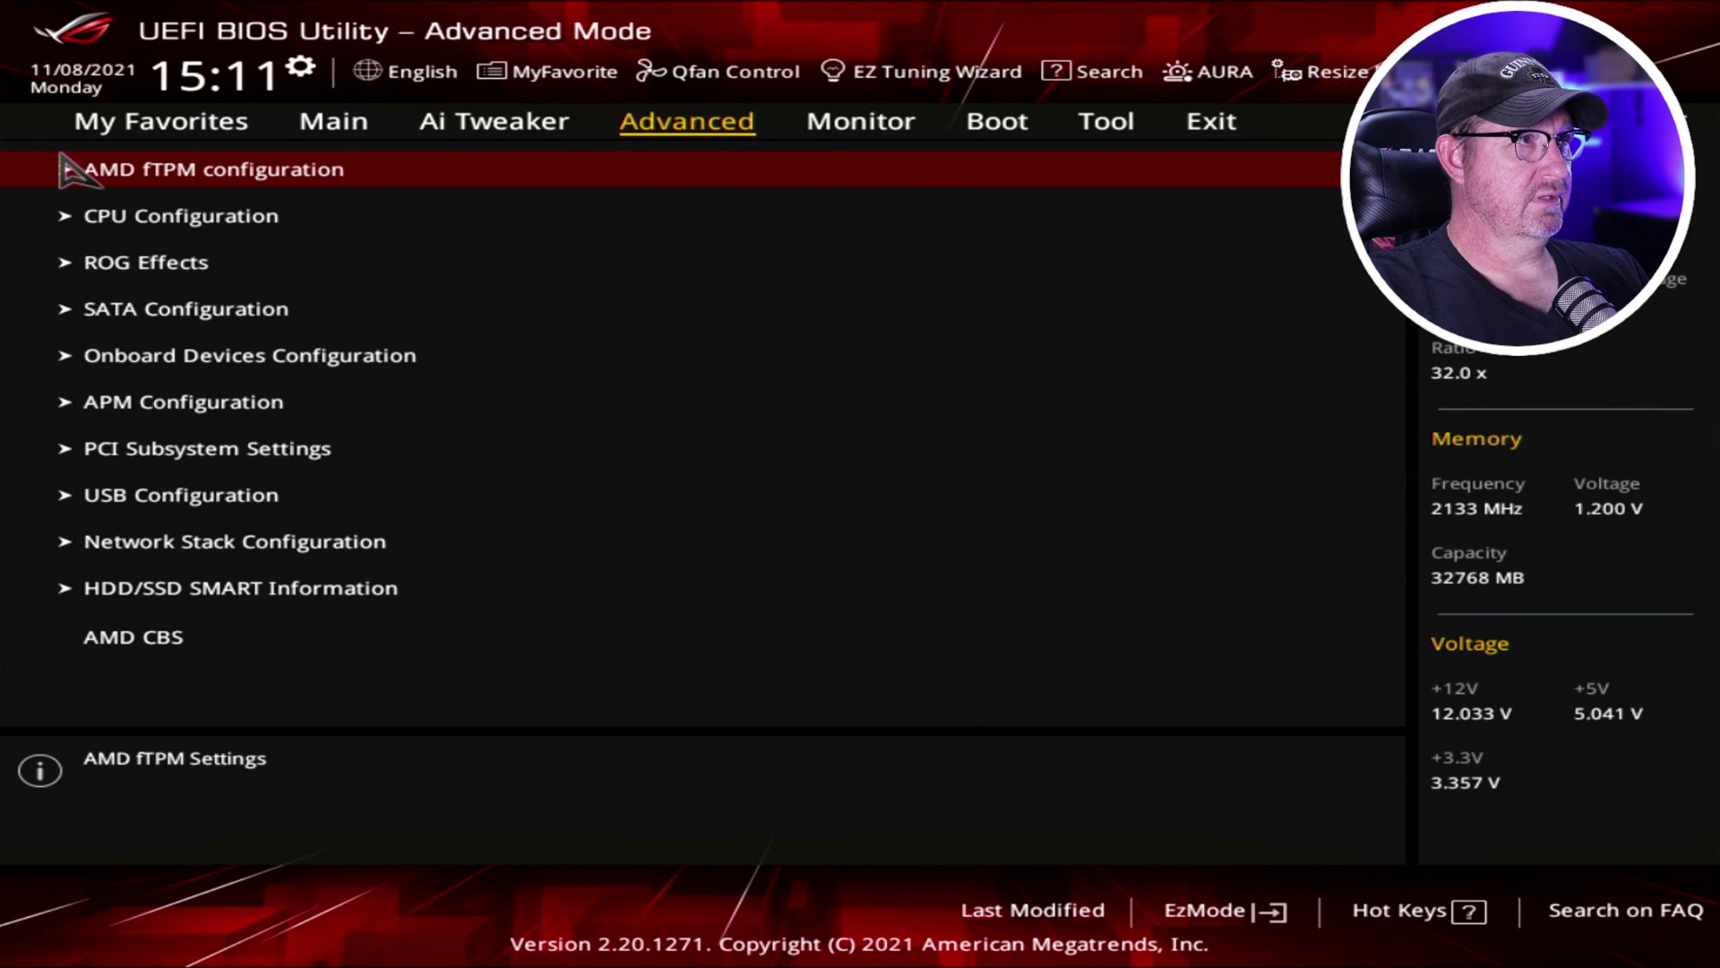
left_click(1106, 73)
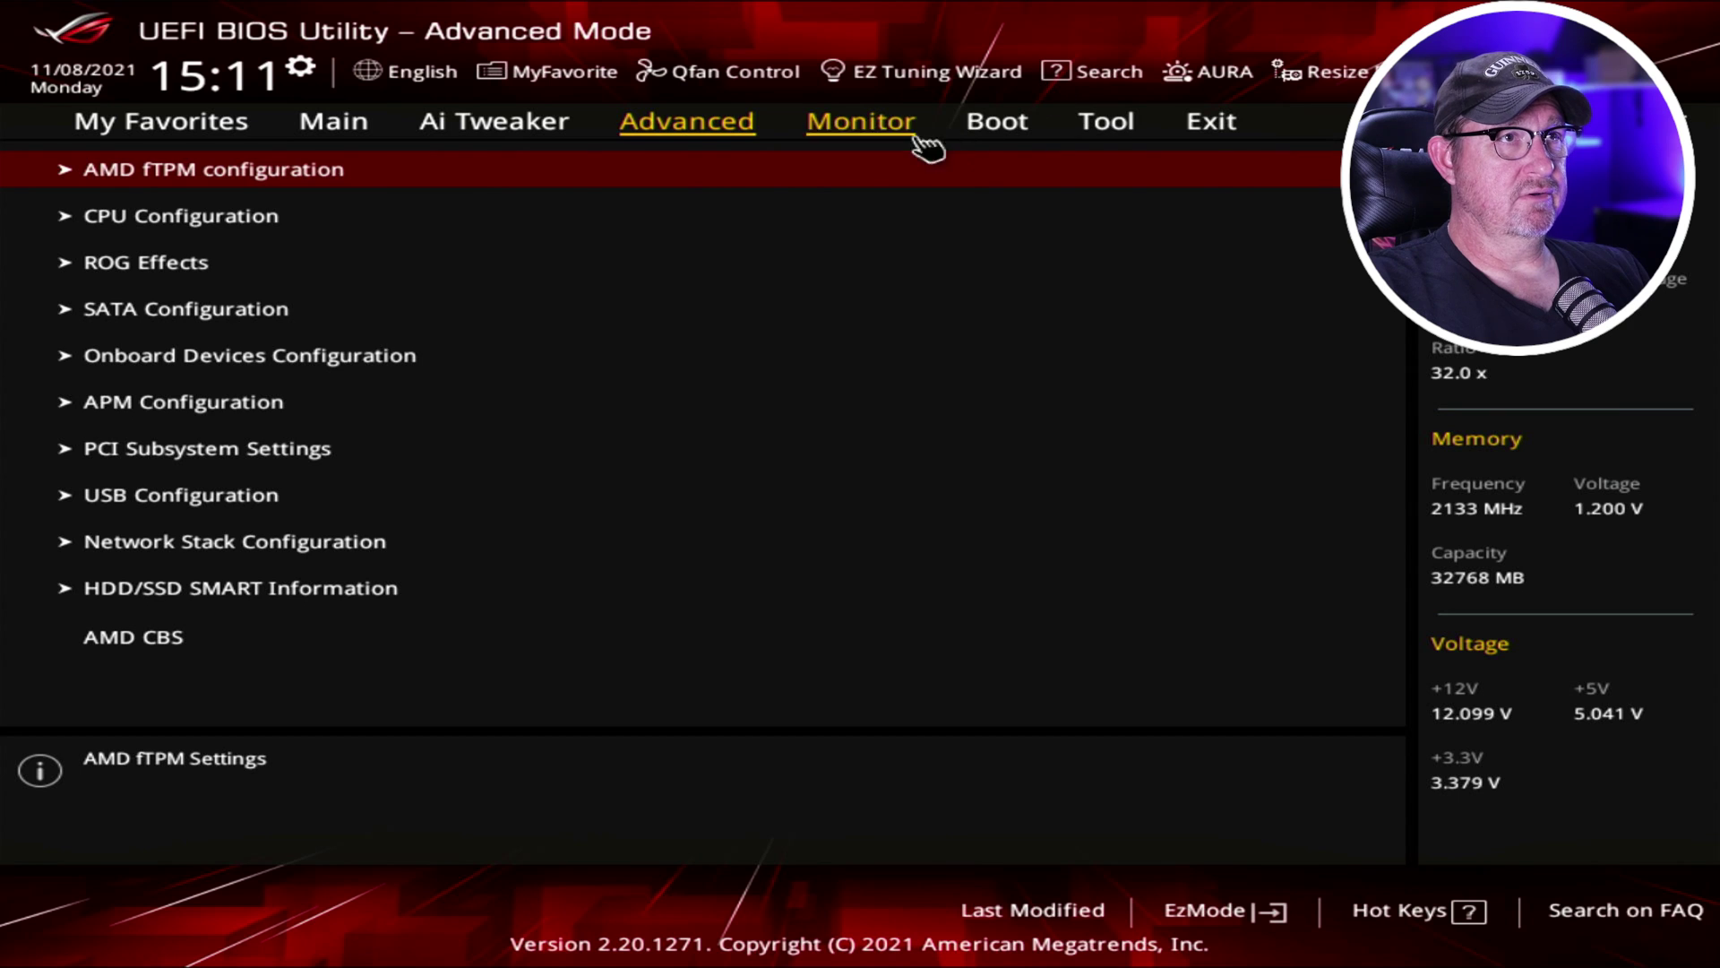
Under Boot > Secure Boot, change OS Type from Other OS to Windows UEFI mode.
left_click(984, 141)
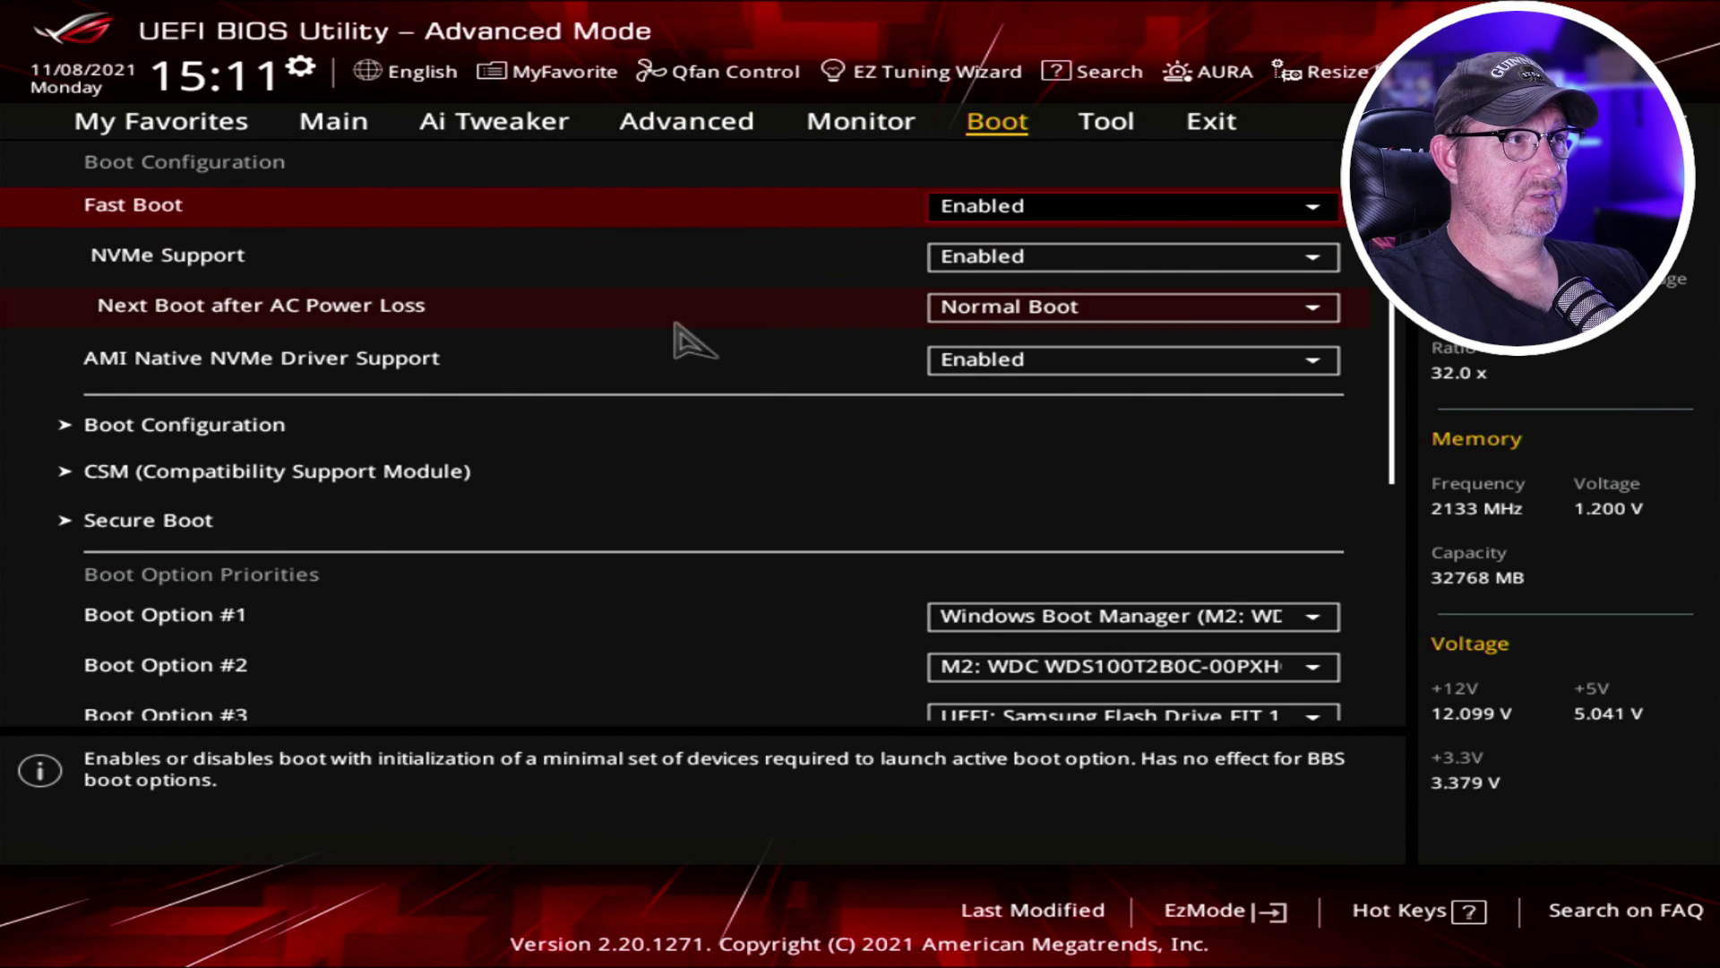
left_click(161, 528)
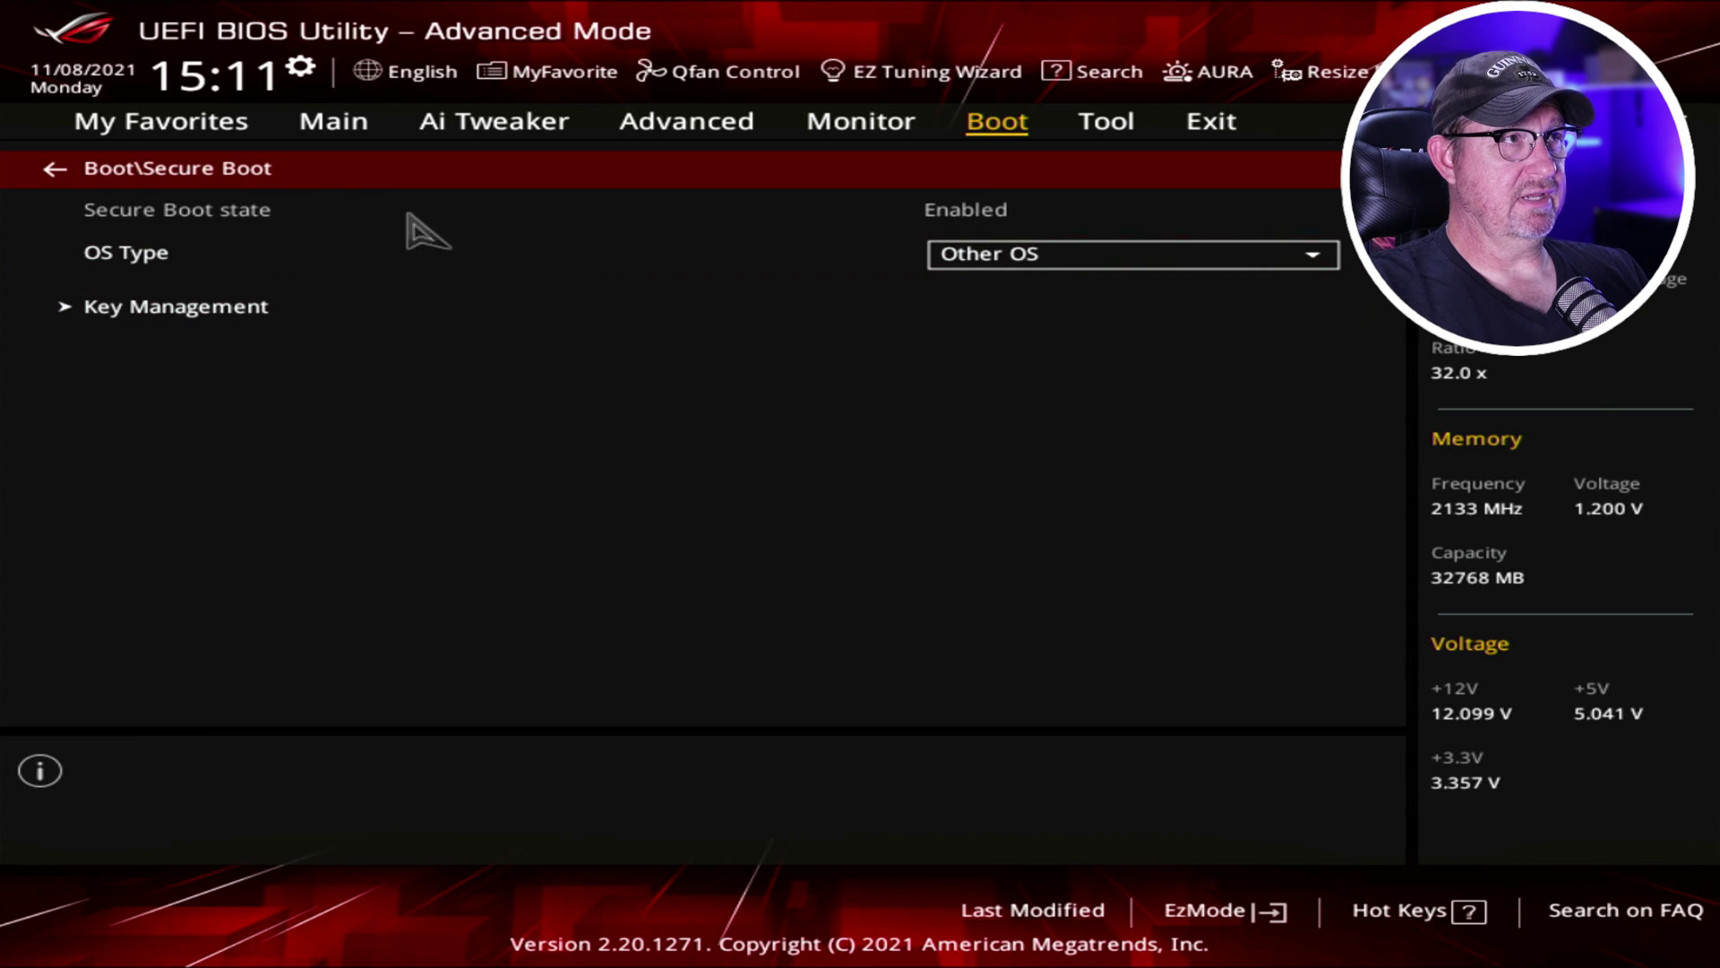
left_click(1072, 266)
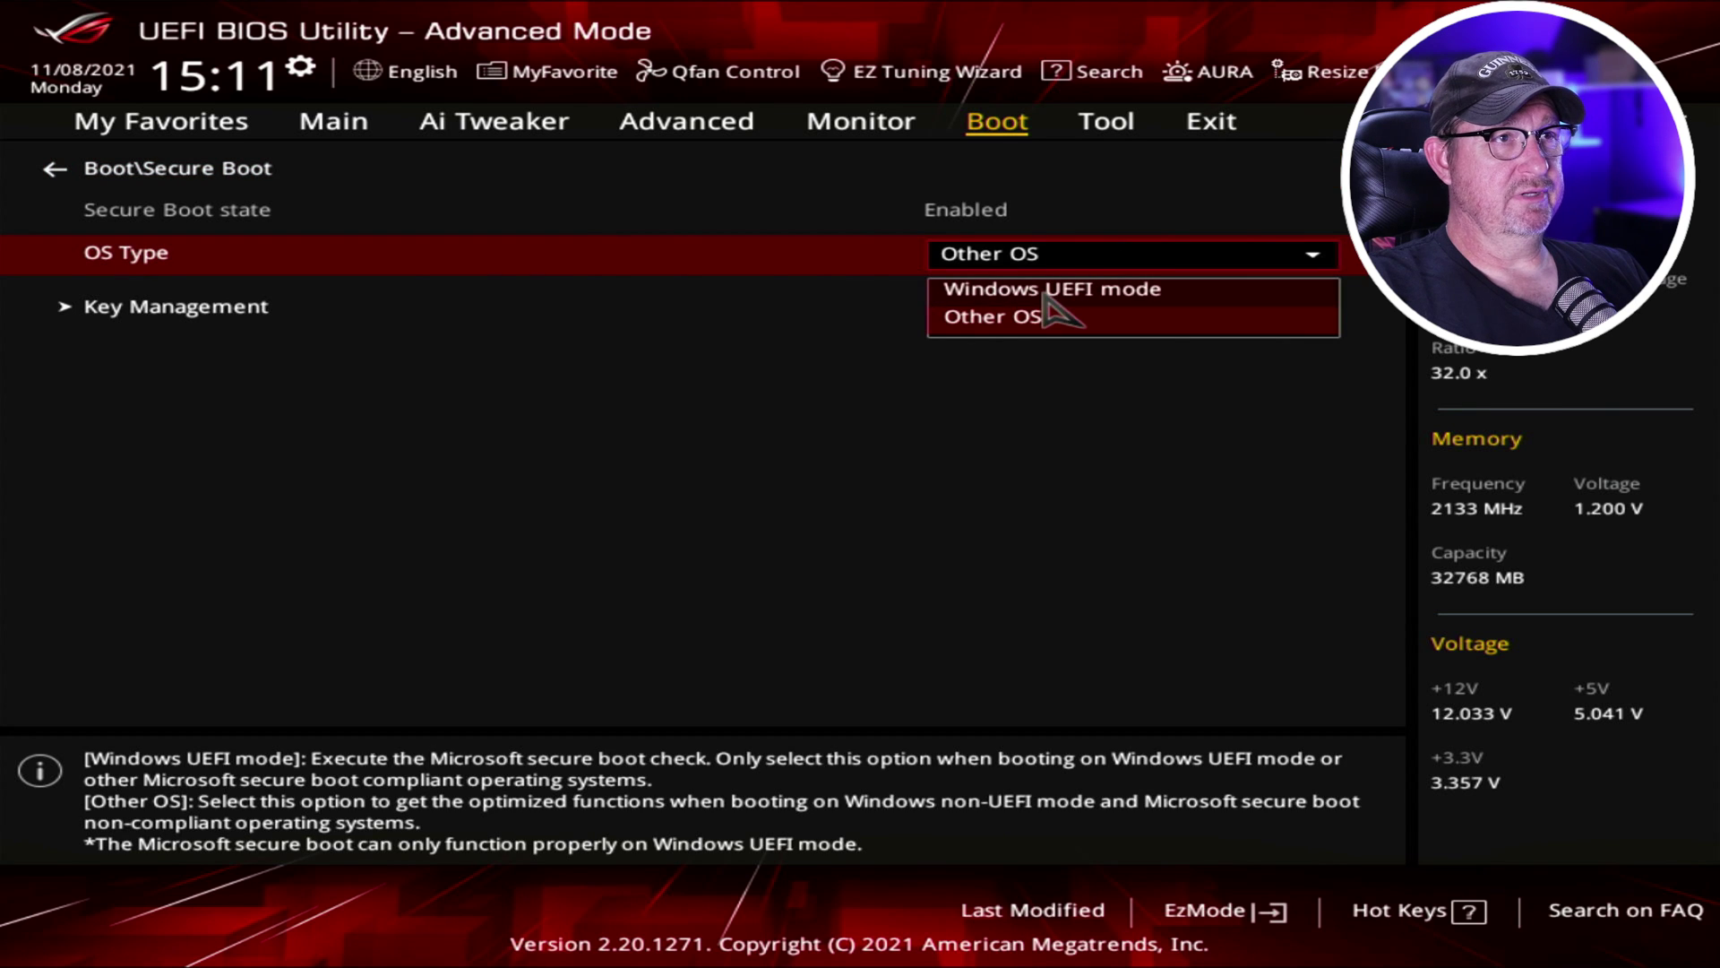
left_click(1045, 290)
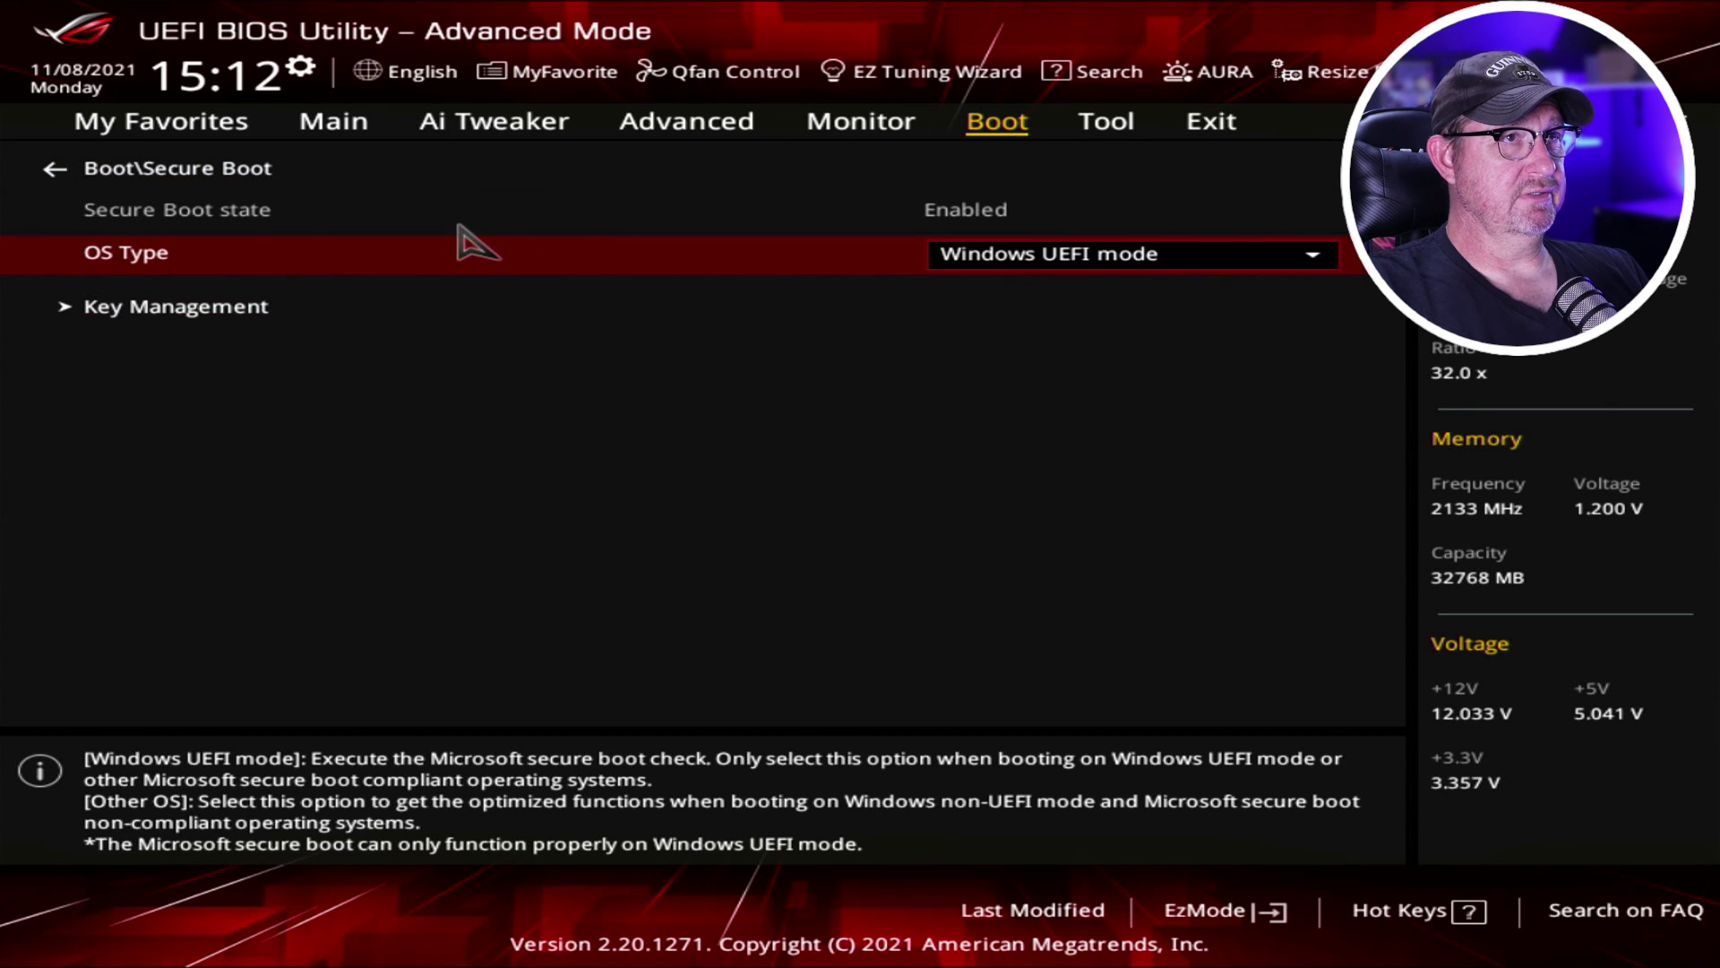
key("Escape")
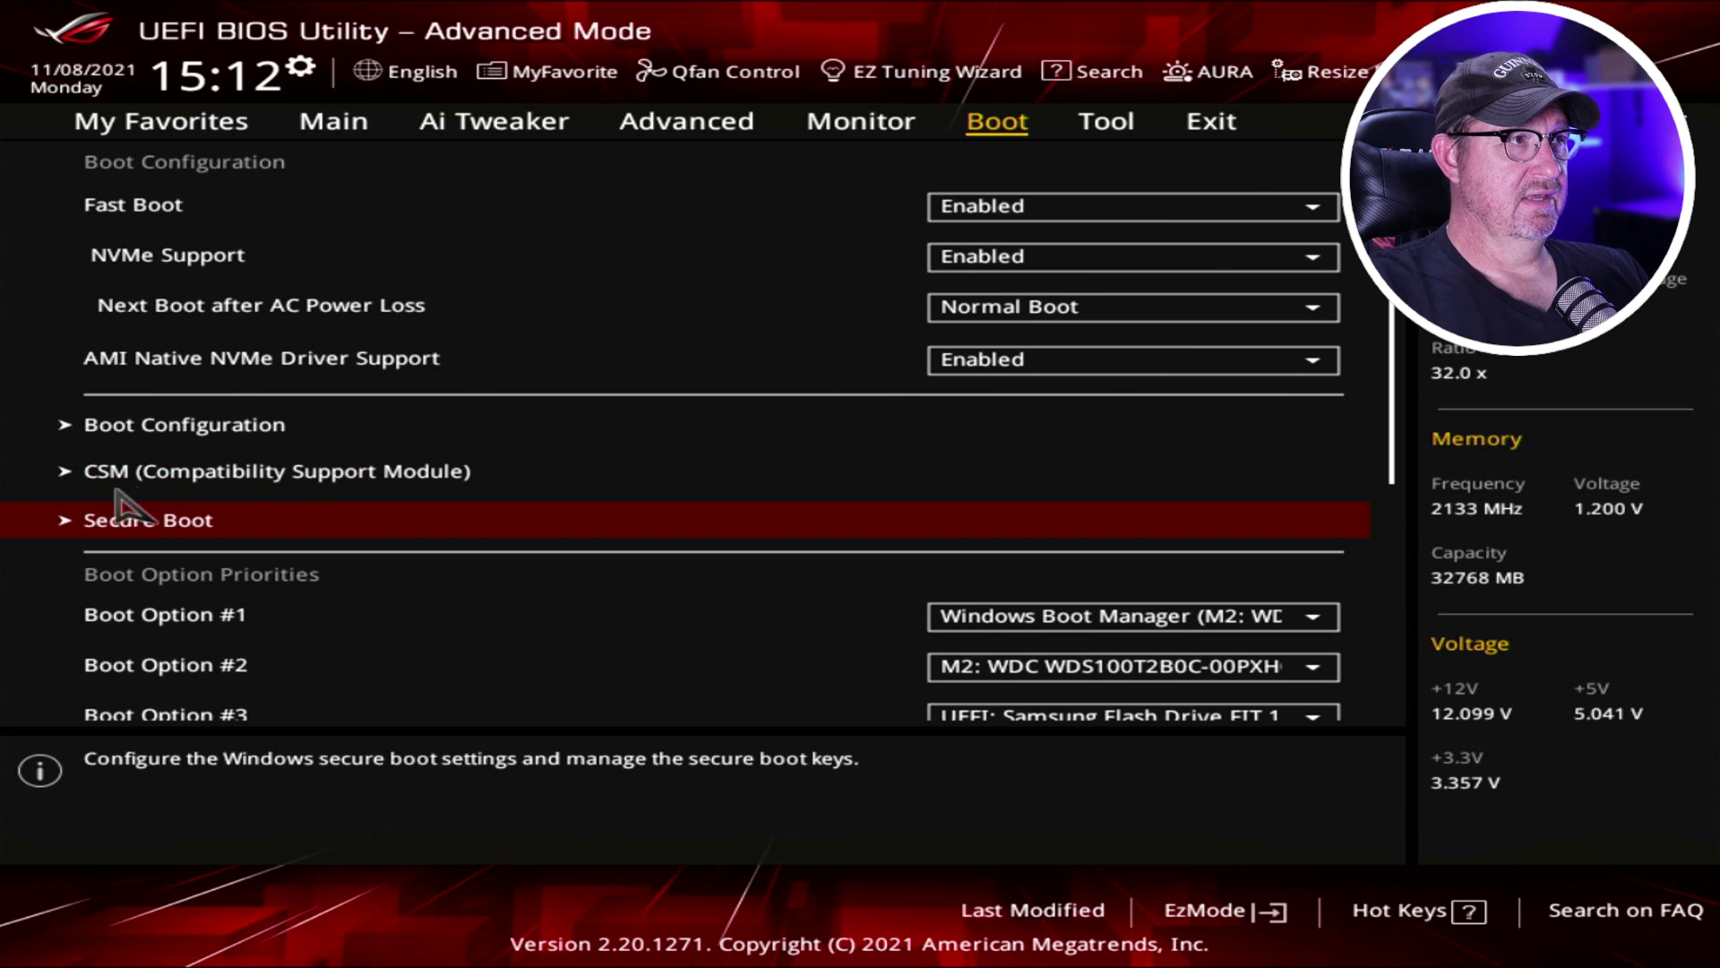
left_click(188, 475)
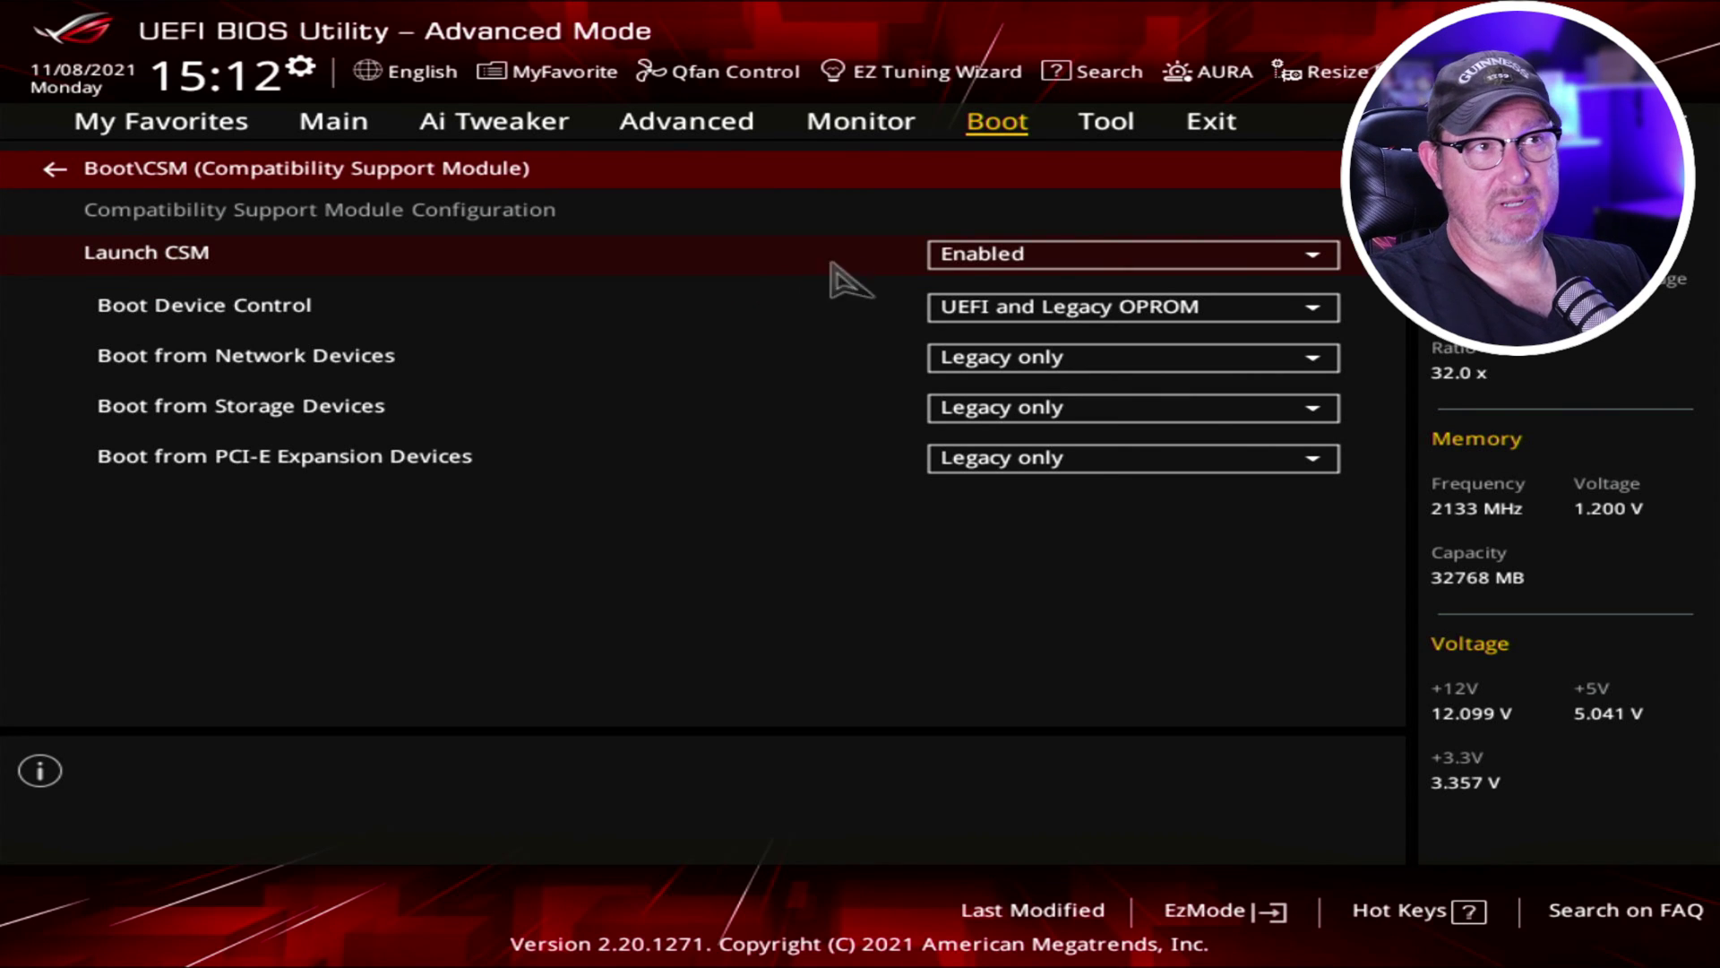
Set Launch CSM to Disabled, acknowledge the notice, and return to the Boot page.
left_click(1108, 266)
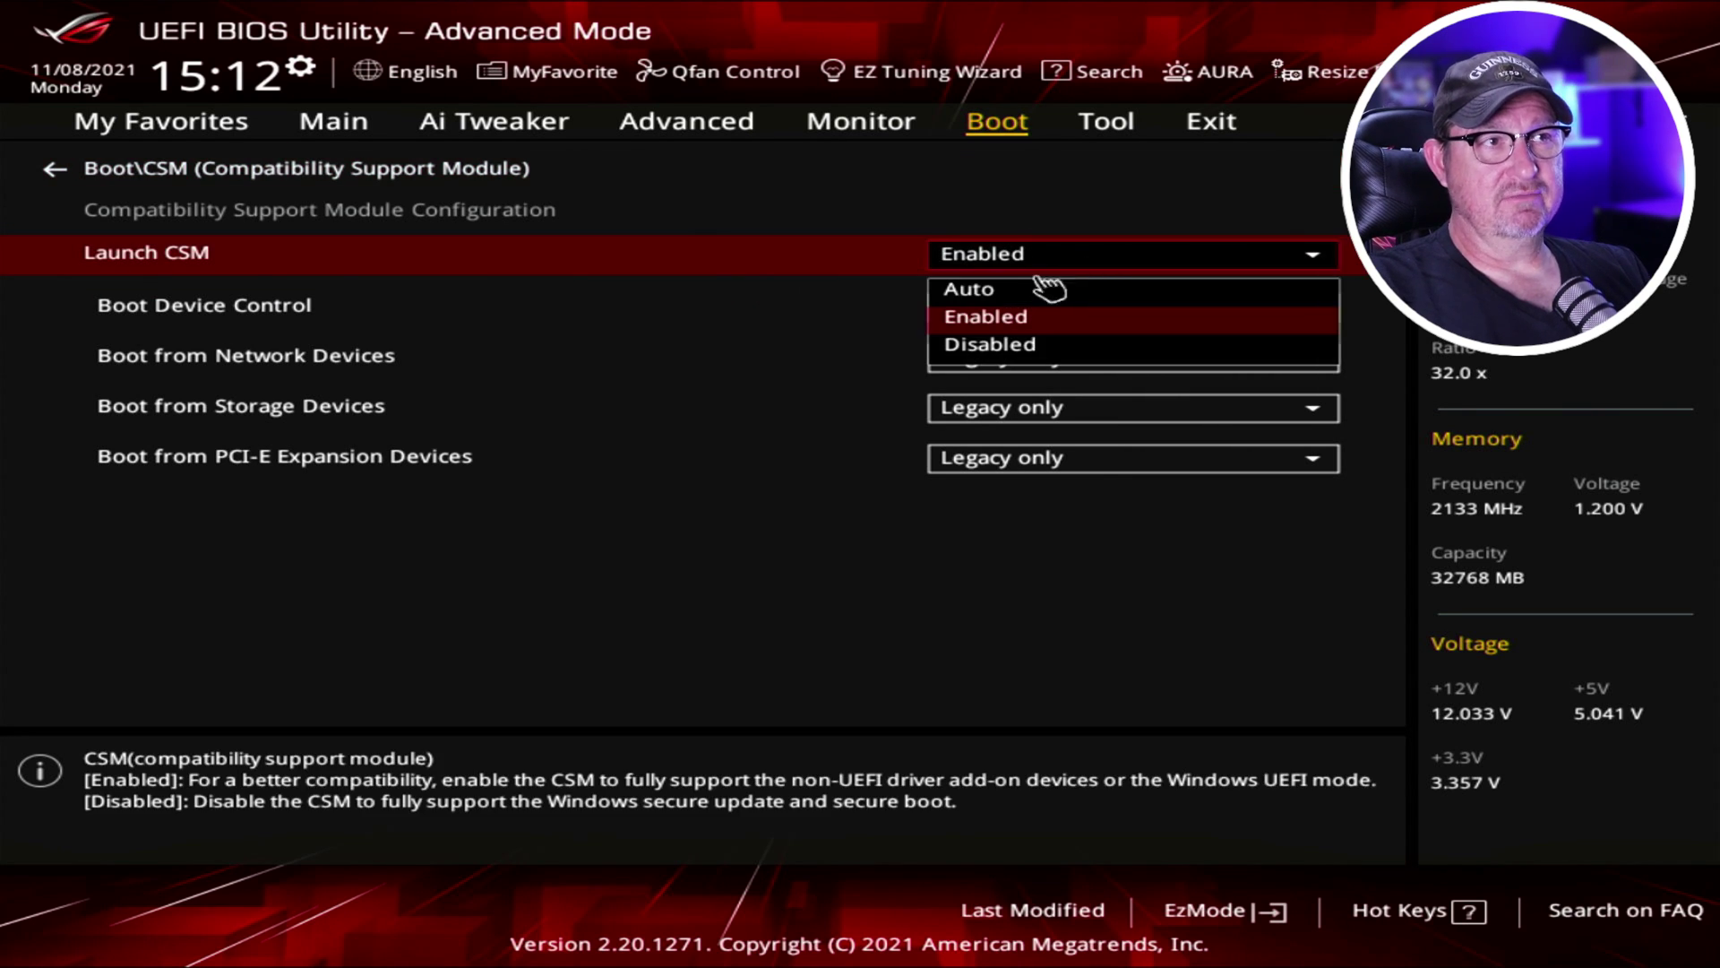
left_click(994, 346)
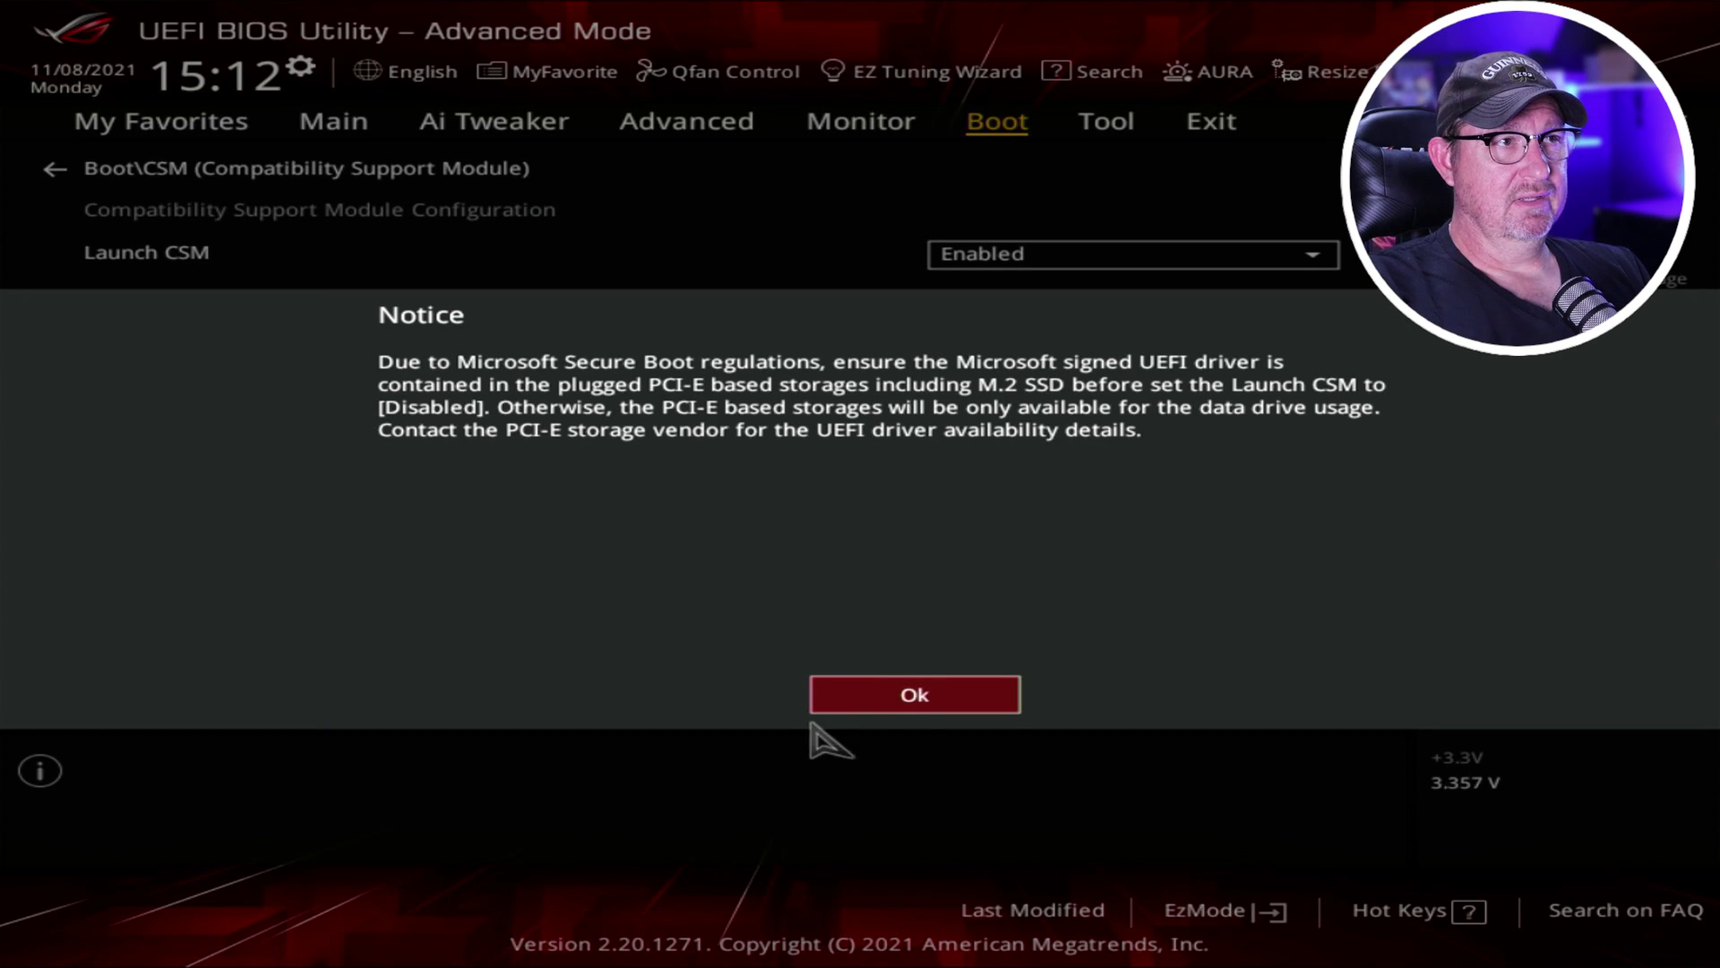
left_click(905, 708)
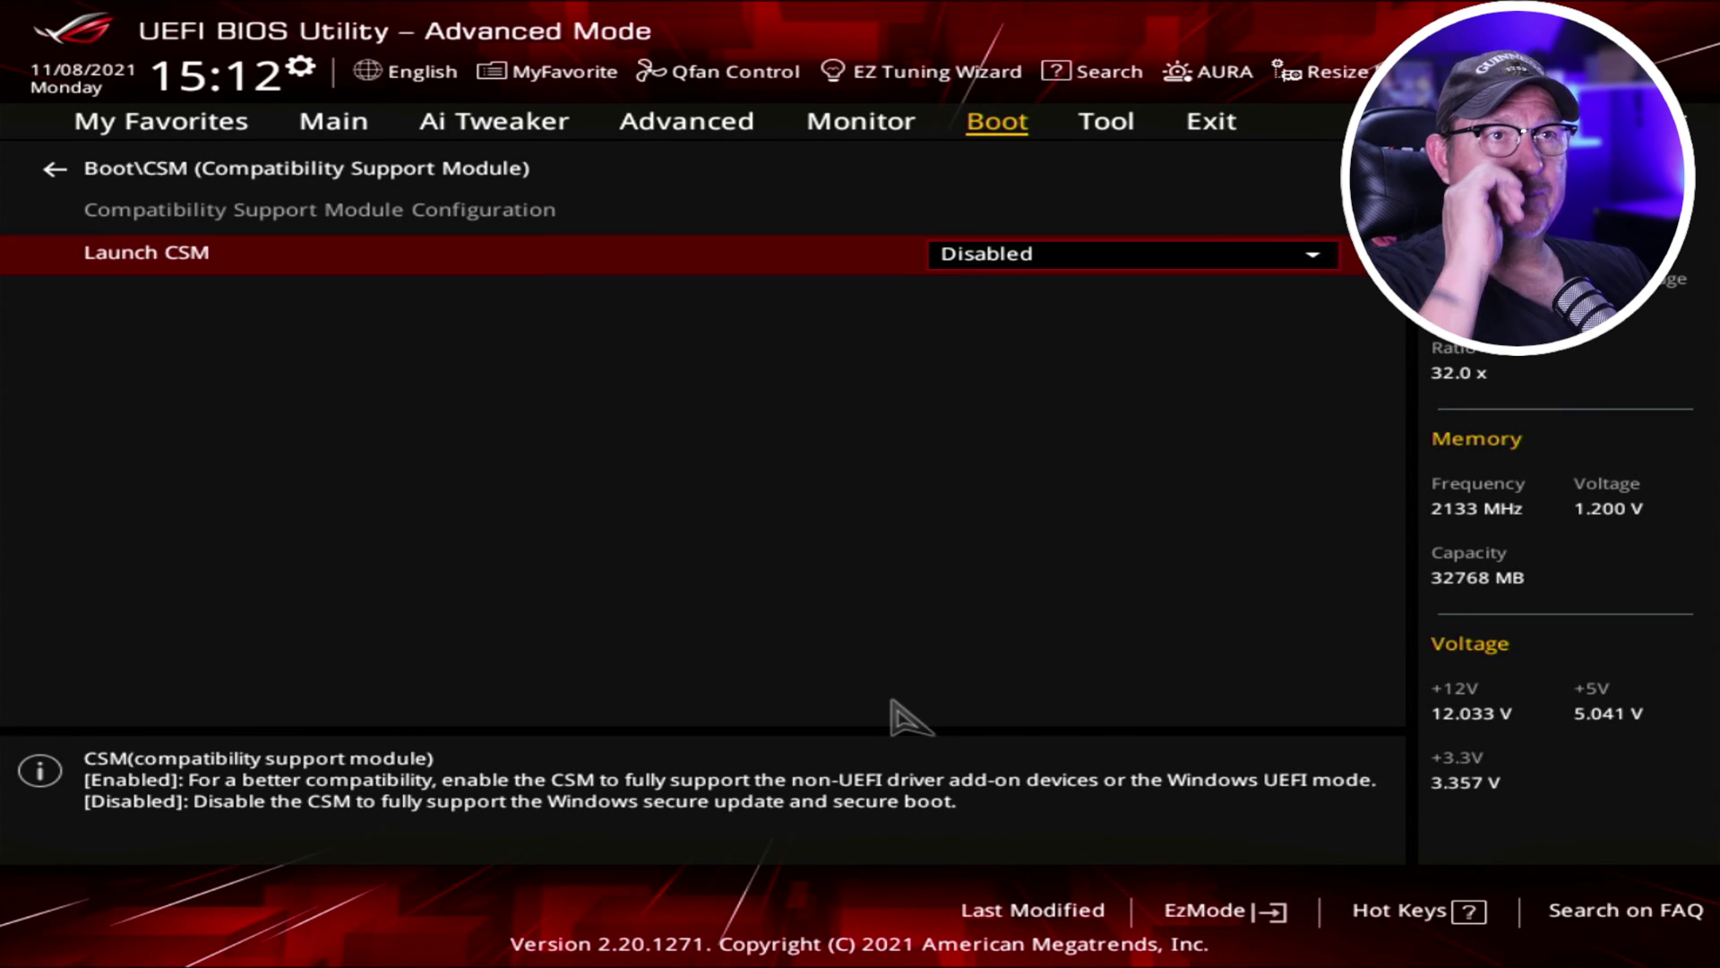
key("Escape")
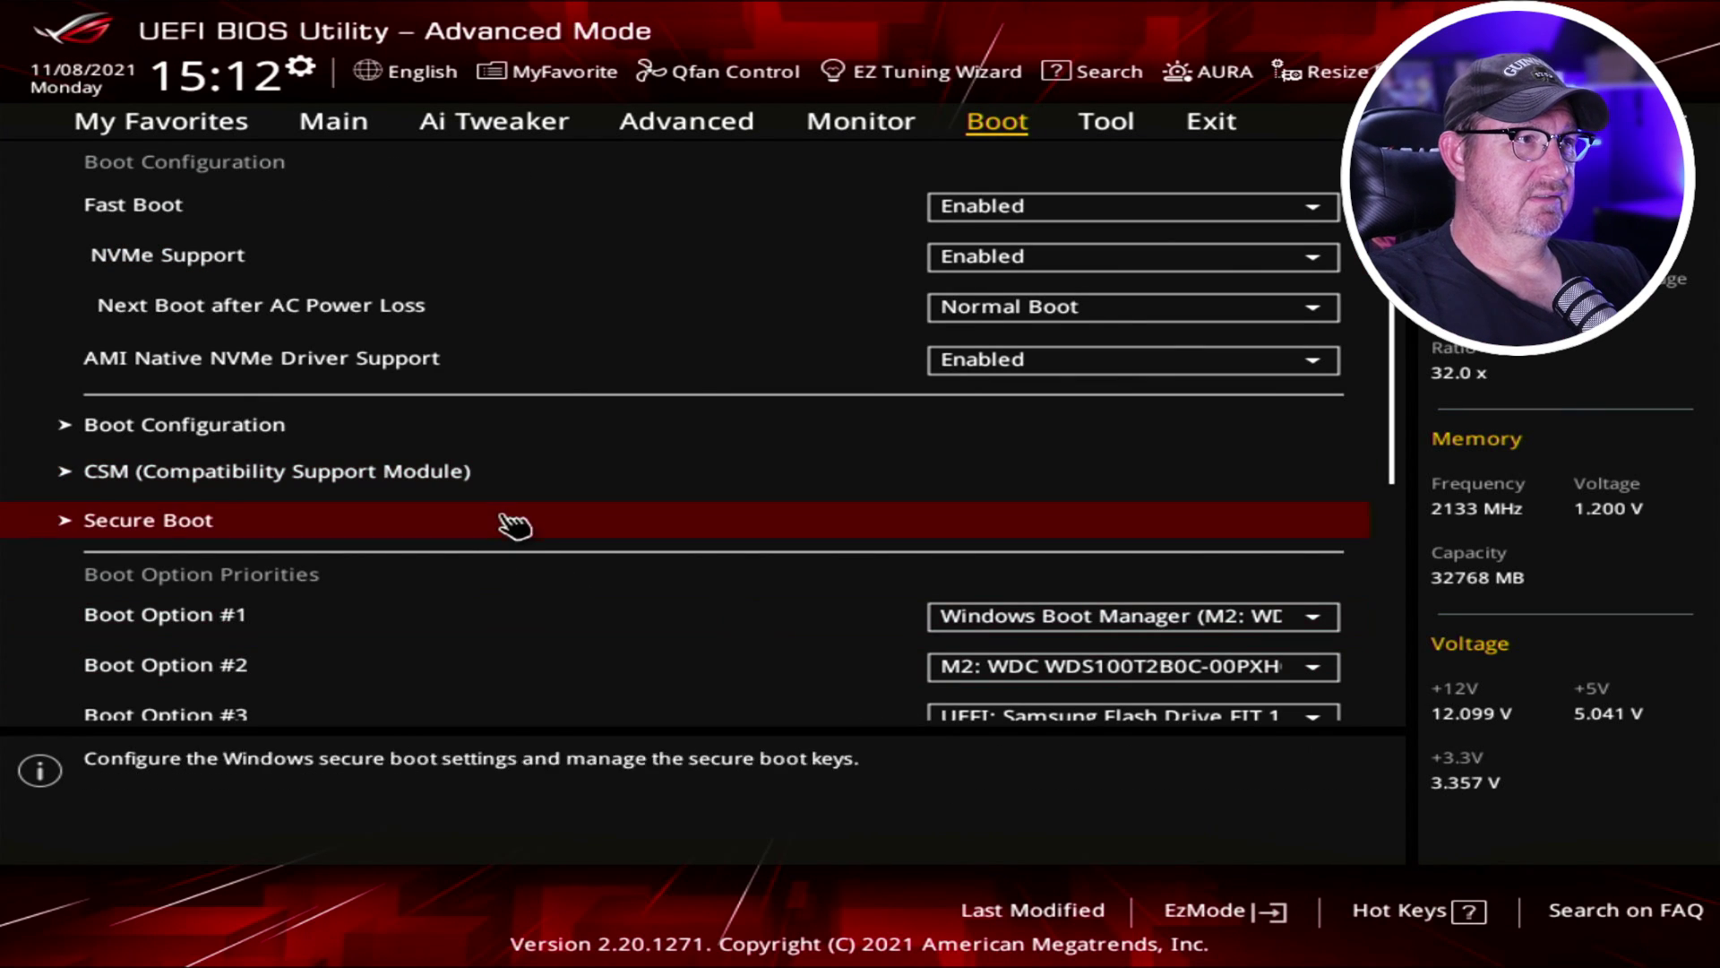
key("Down")
key("Down")
key("Down")
key("Down")
key("Down")
key("Down")
key("Down")
key("Down")
key("Down")
key("Down")
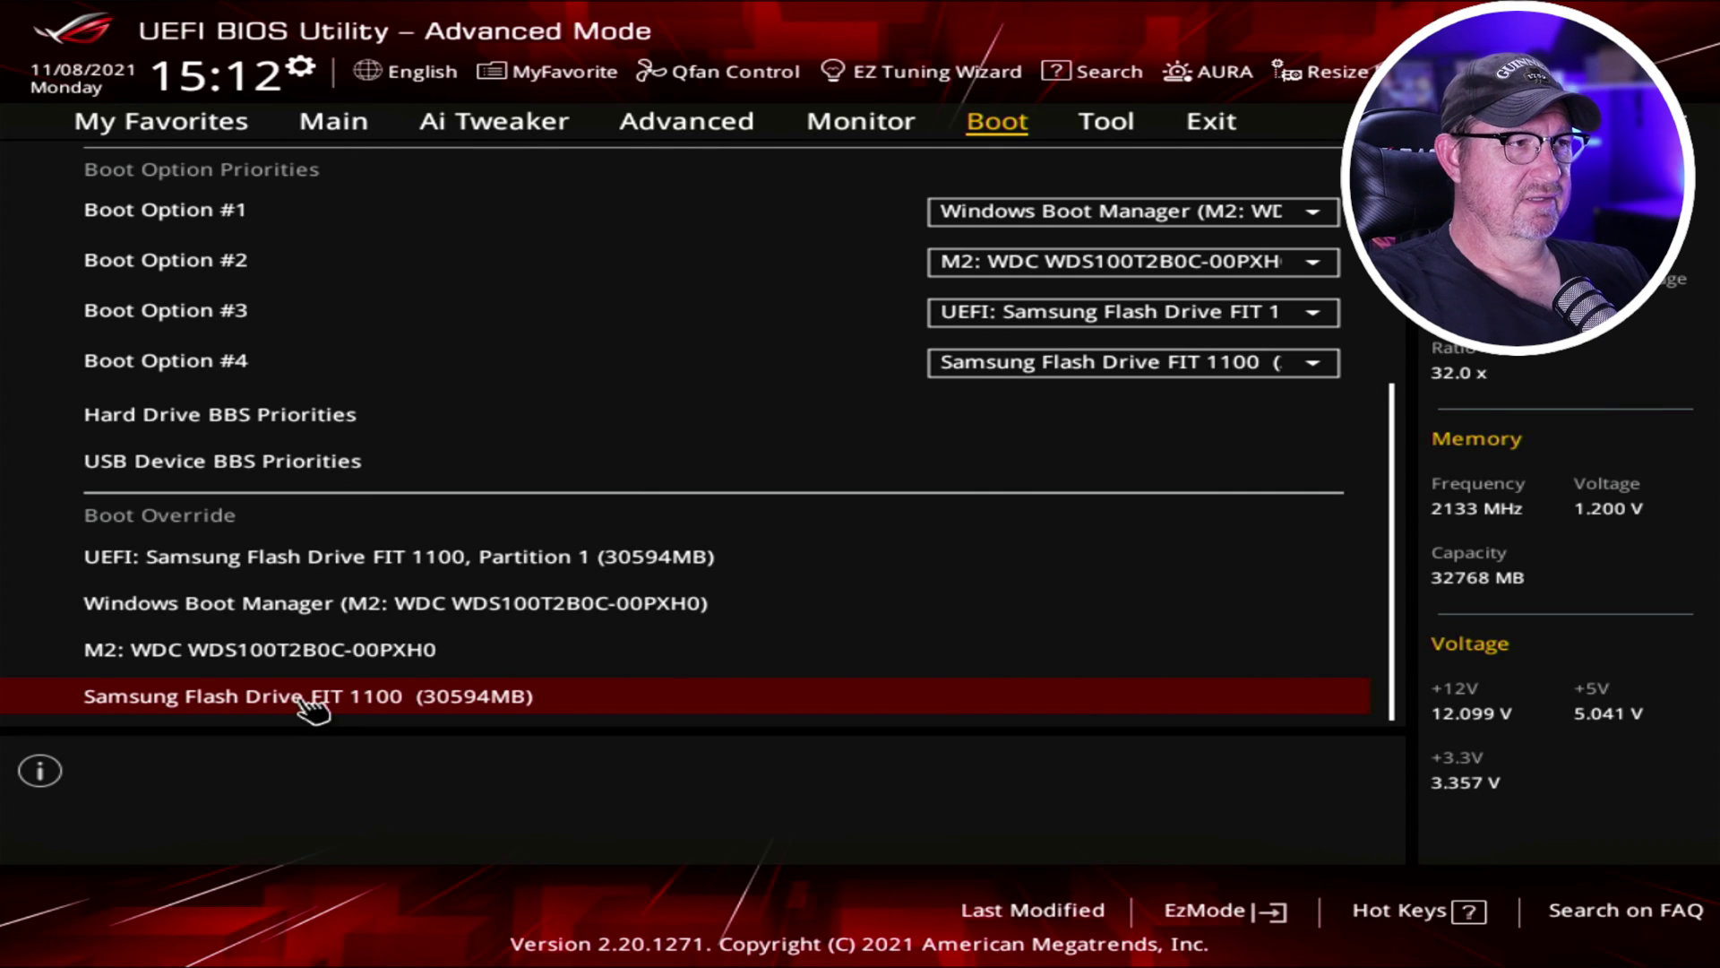
Save and reset via Boot Override, booting from the Samsung Flash Drive FIT 1100.
left_click(305, 703)
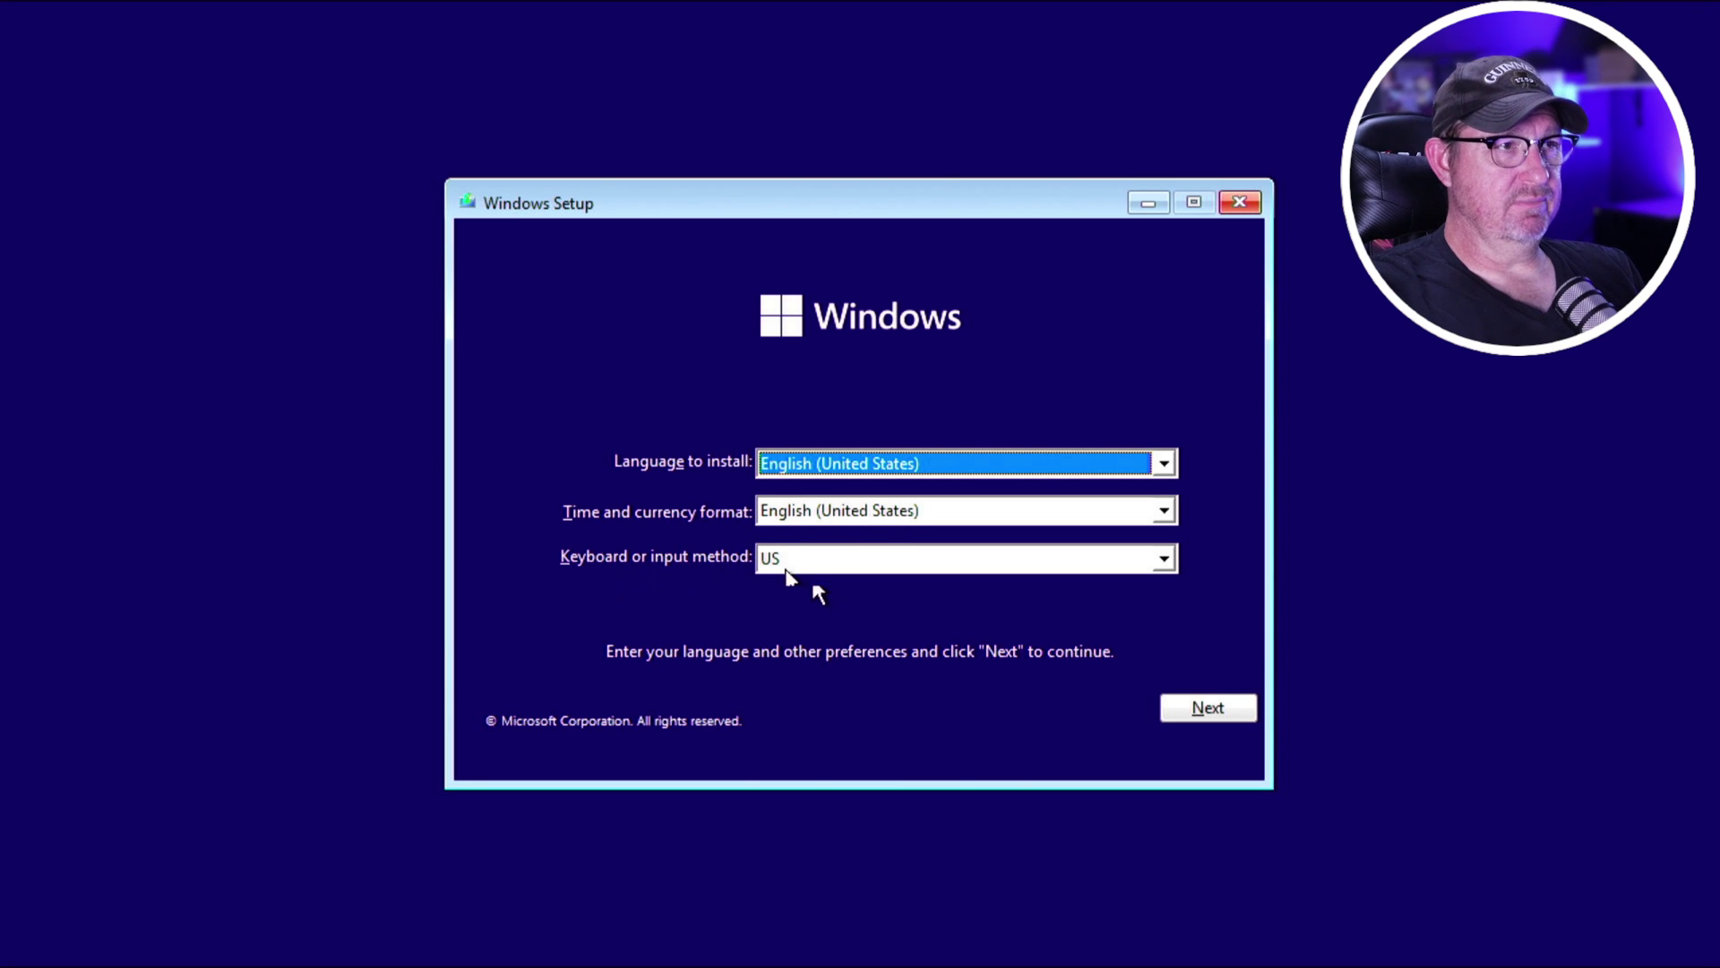
Keep the English (United States) language and US keyboard defaults and begin the installation.
left_click(1202, 712)
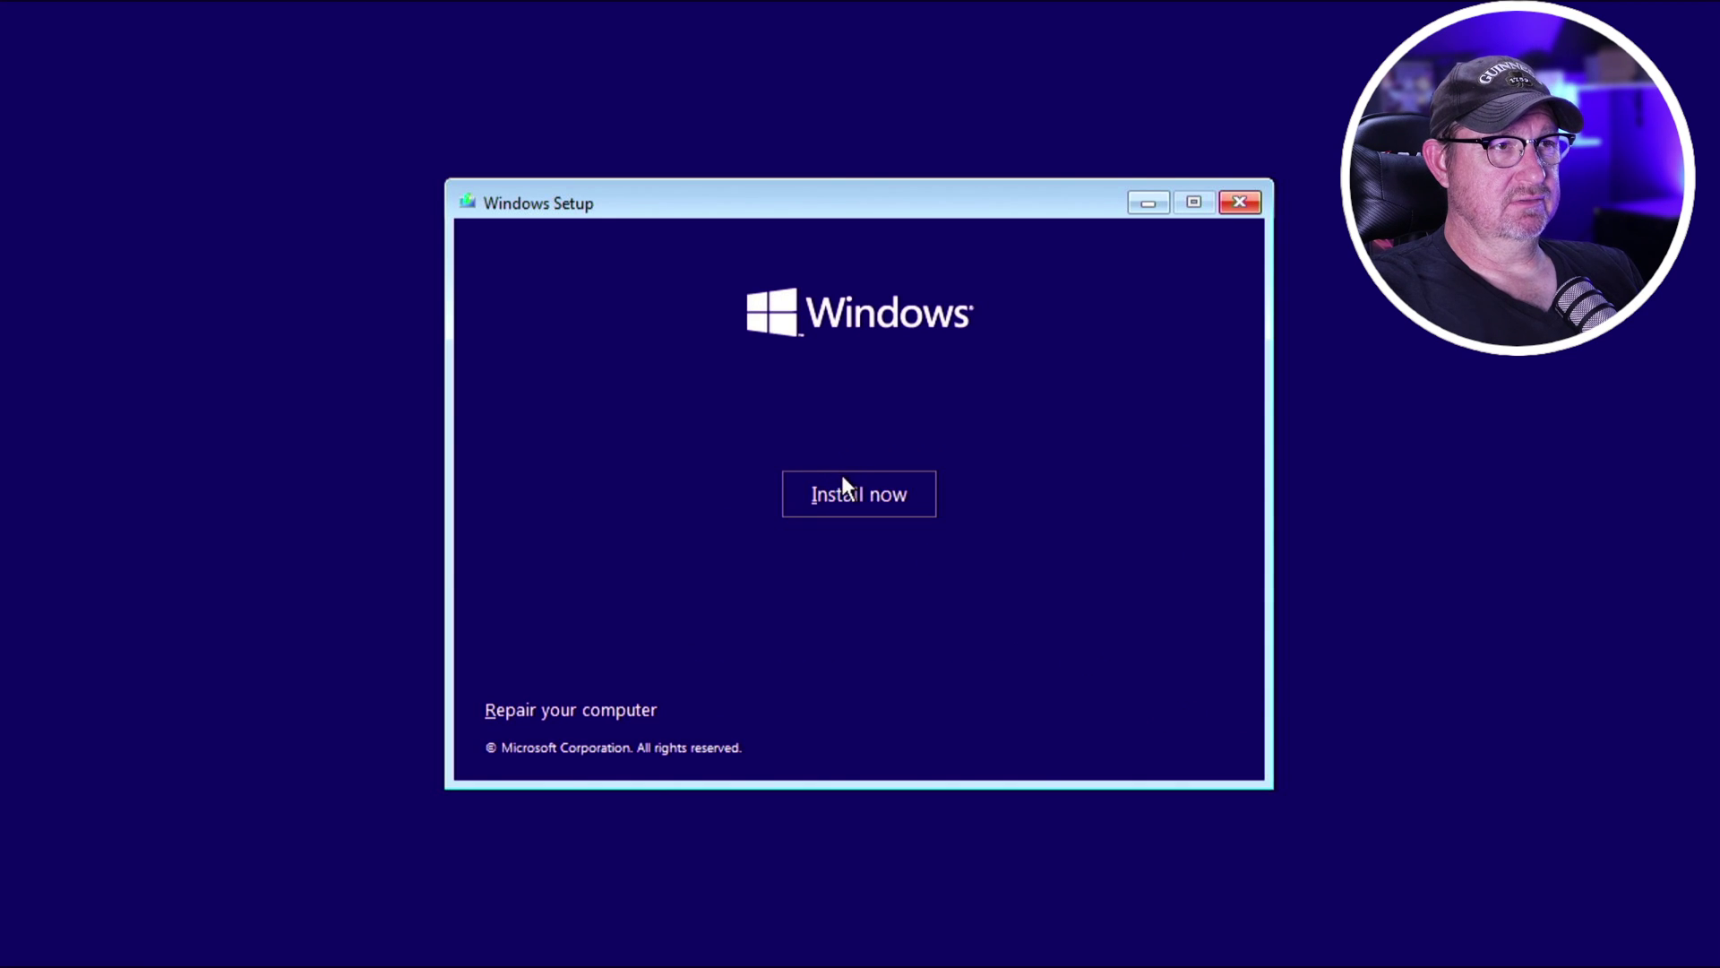
left_click(849, 498)
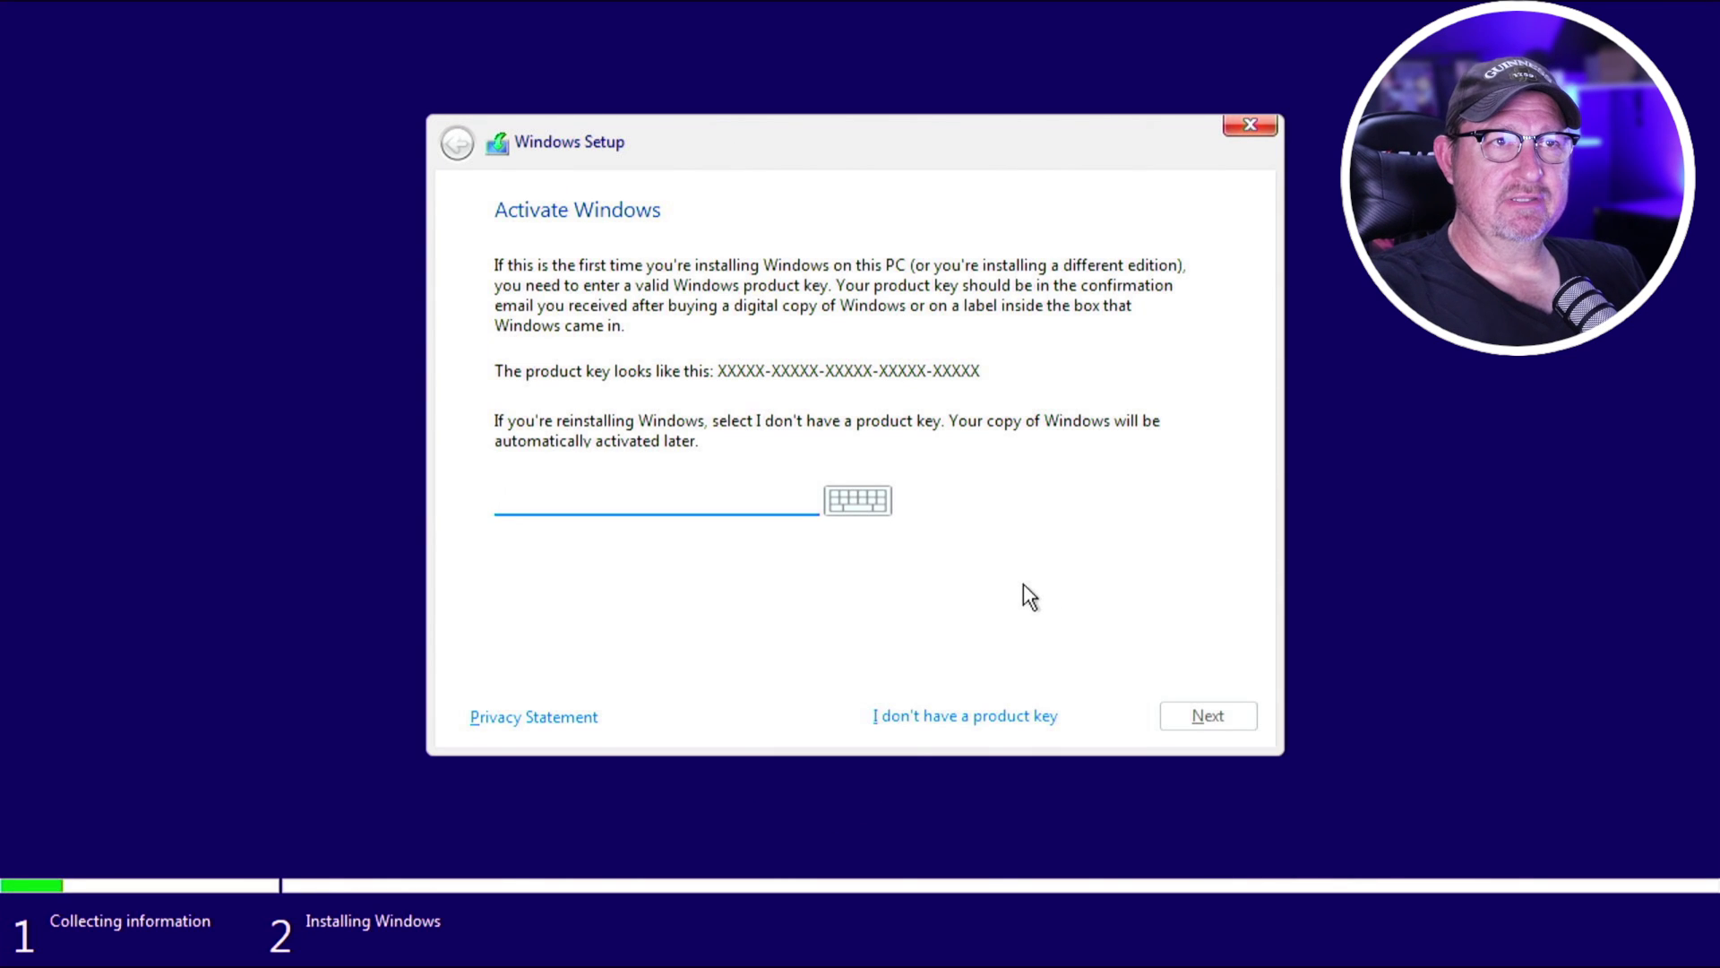
Skip the product key, pick Windows 11 Pro, then quit at the 'This PC can't run Windows 11' message.
left_click(964, 707)
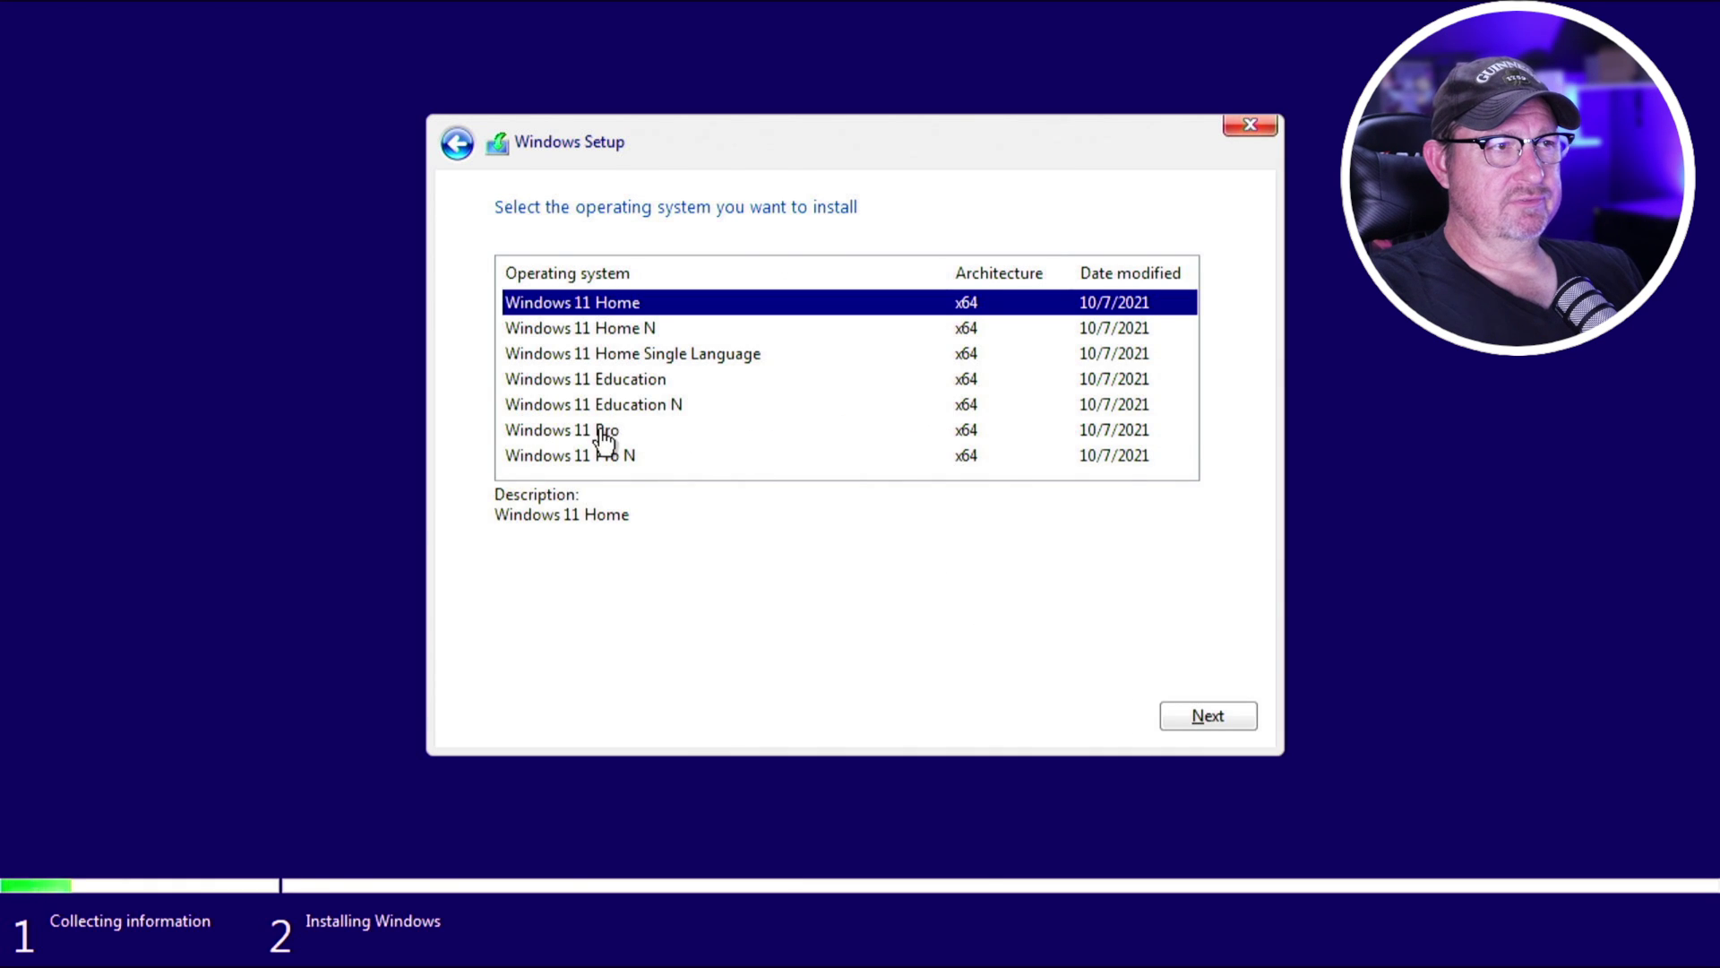
left_click(603, 432)
left_click(1180, 708)
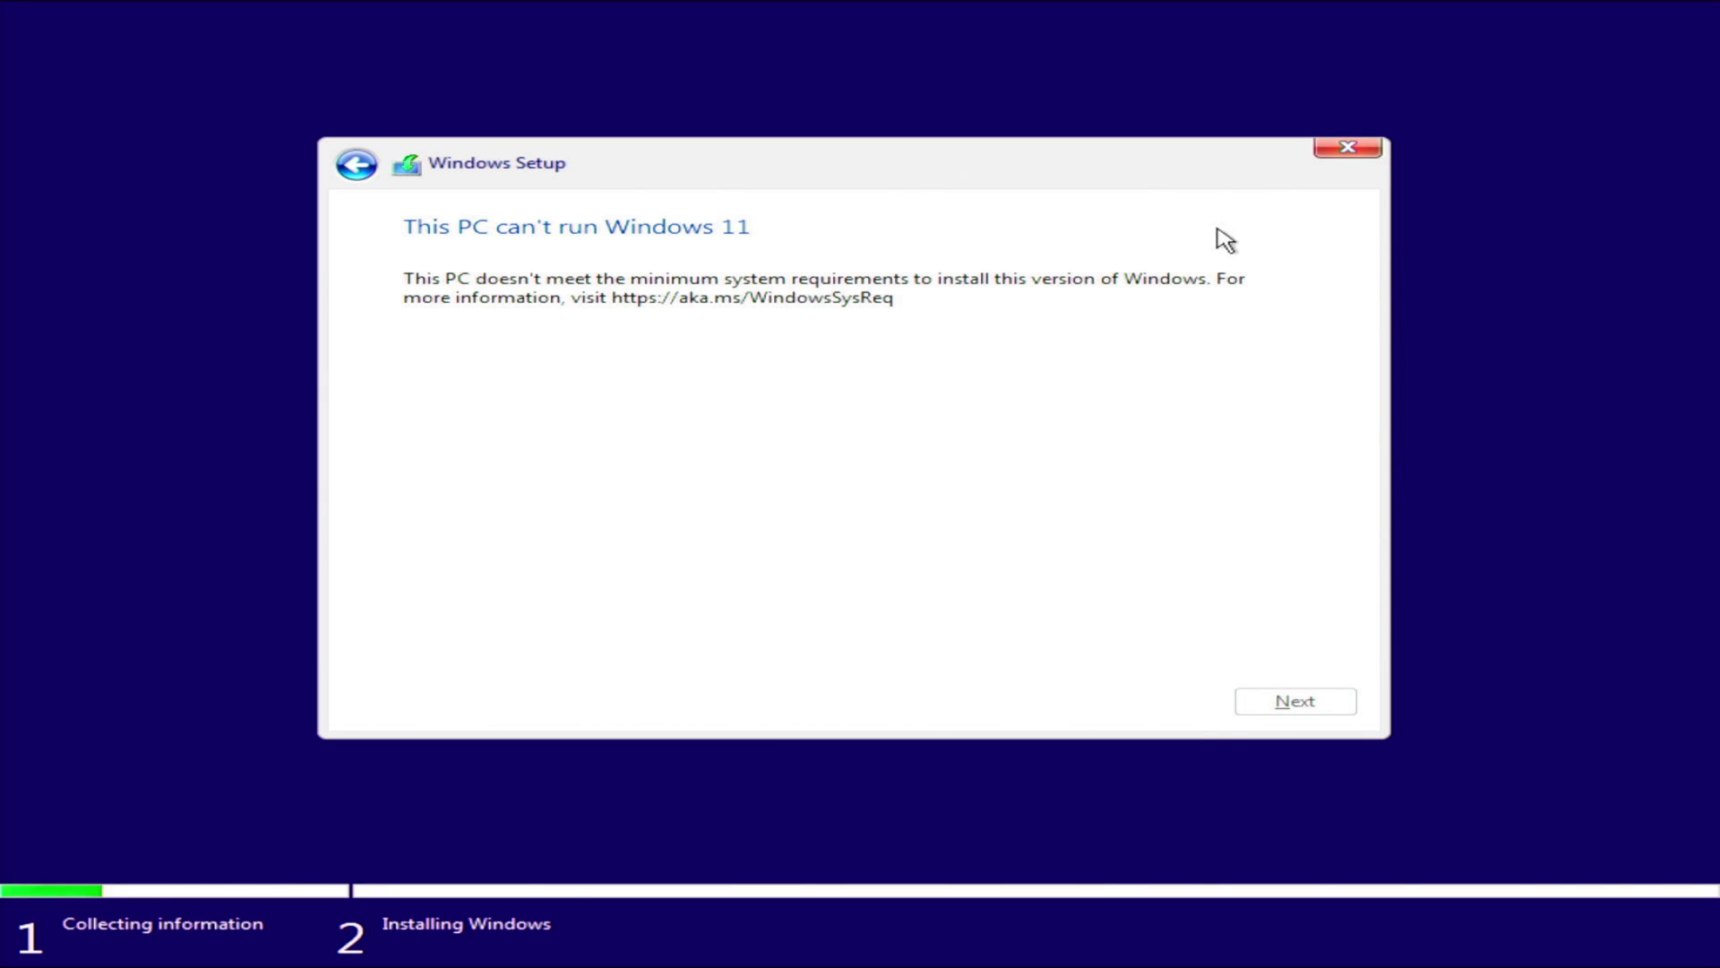
left_click(1345, 153)
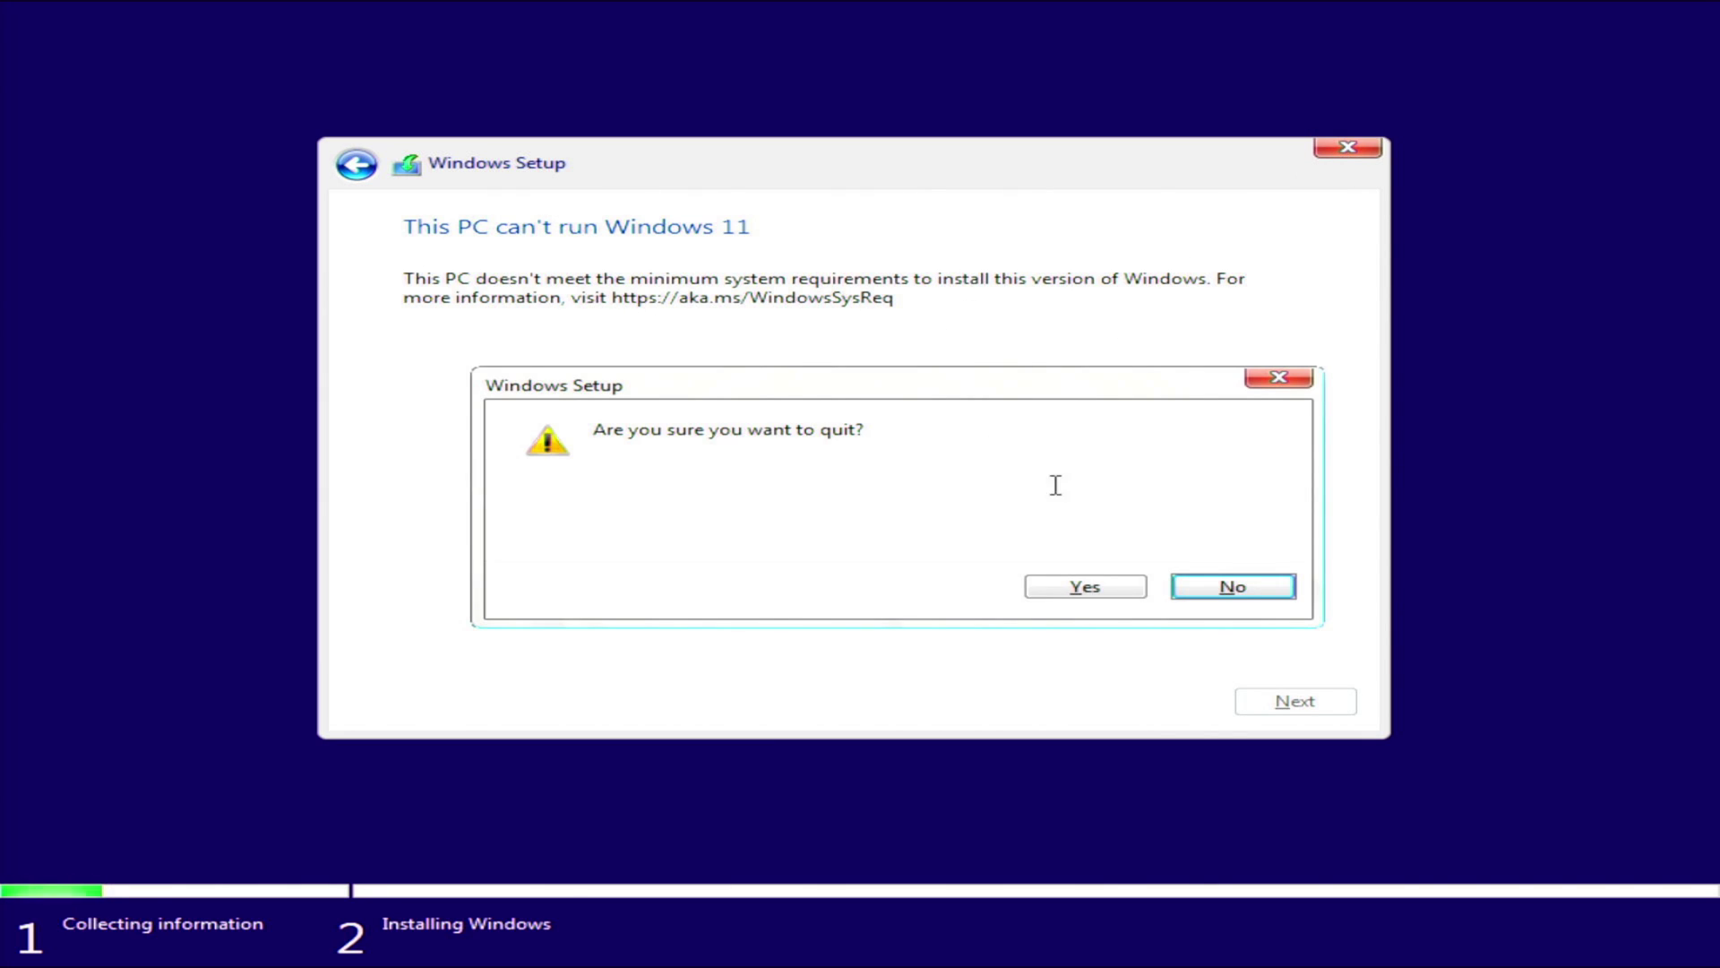
Quit Windows Setup and launch Registry Editor with regedit.
left_click(1070, 593)
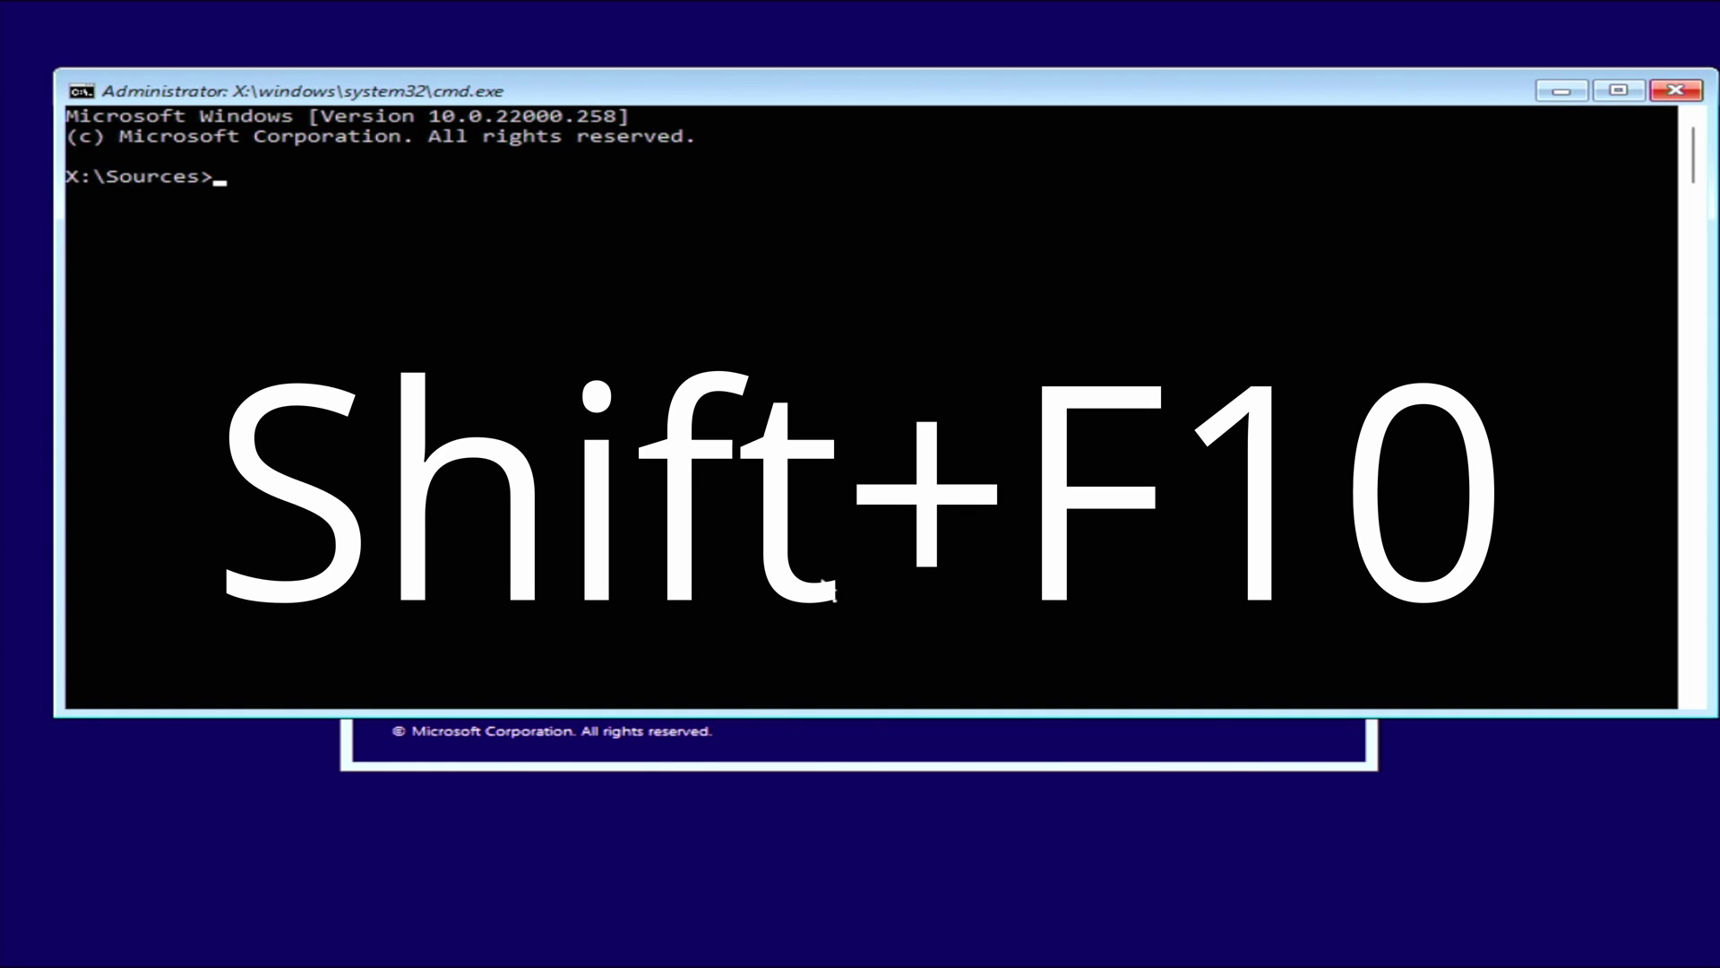
type("regedit")
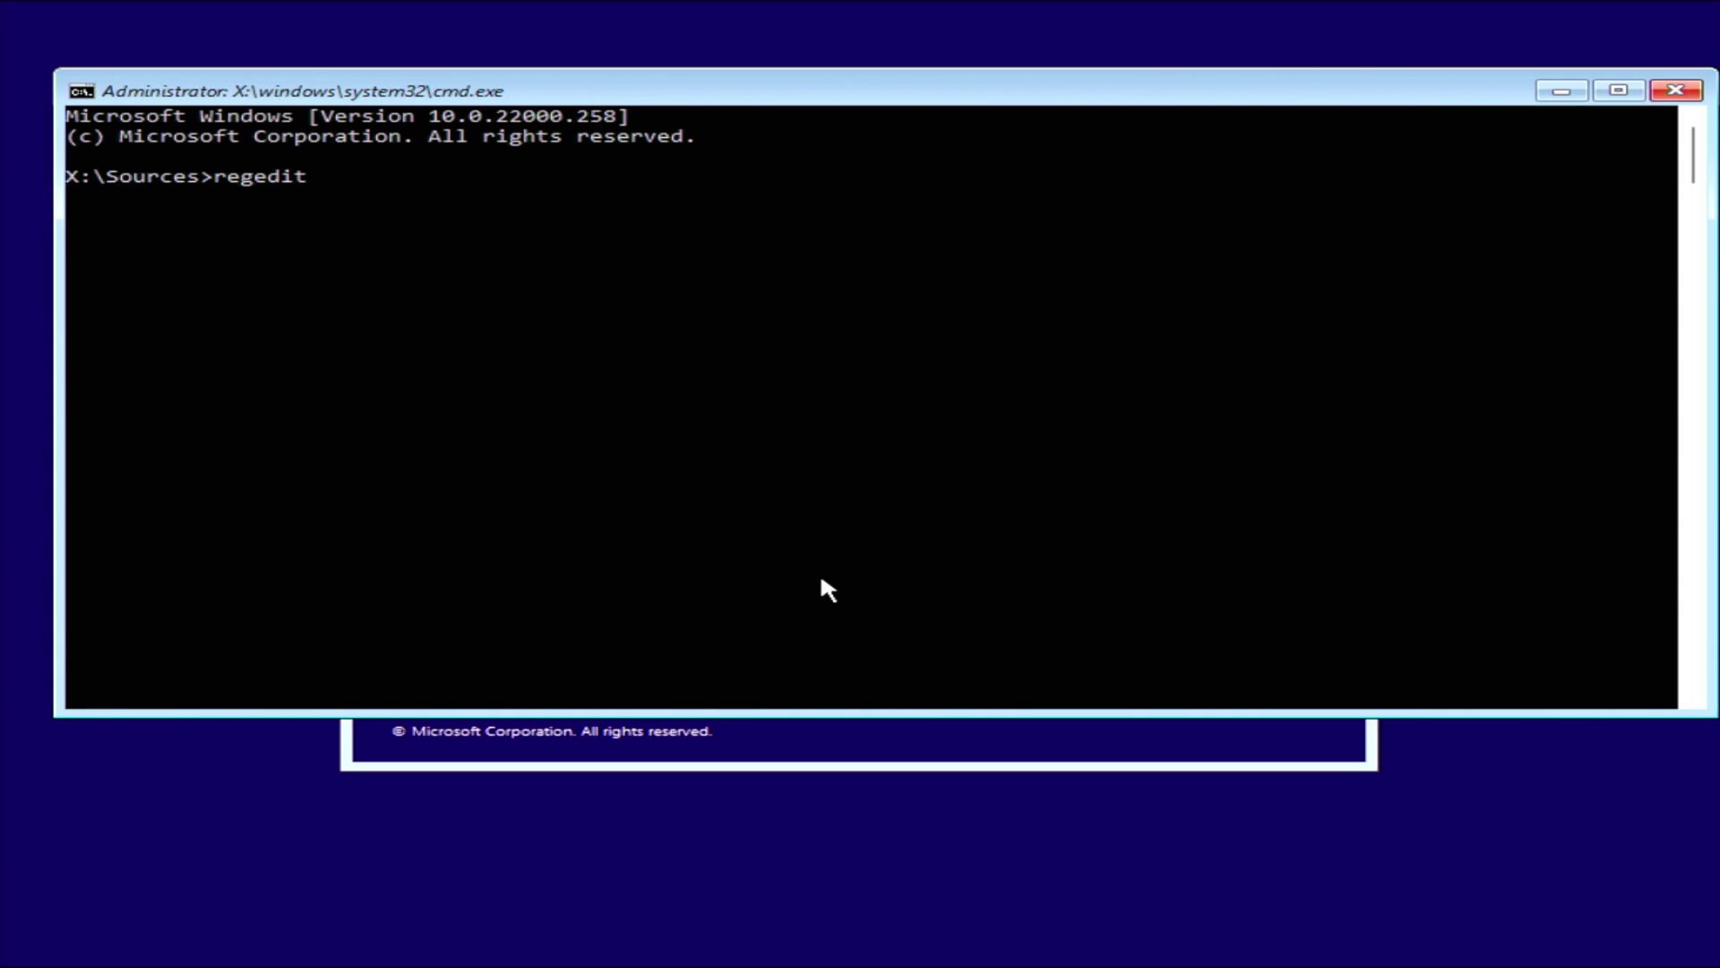
key("Return")
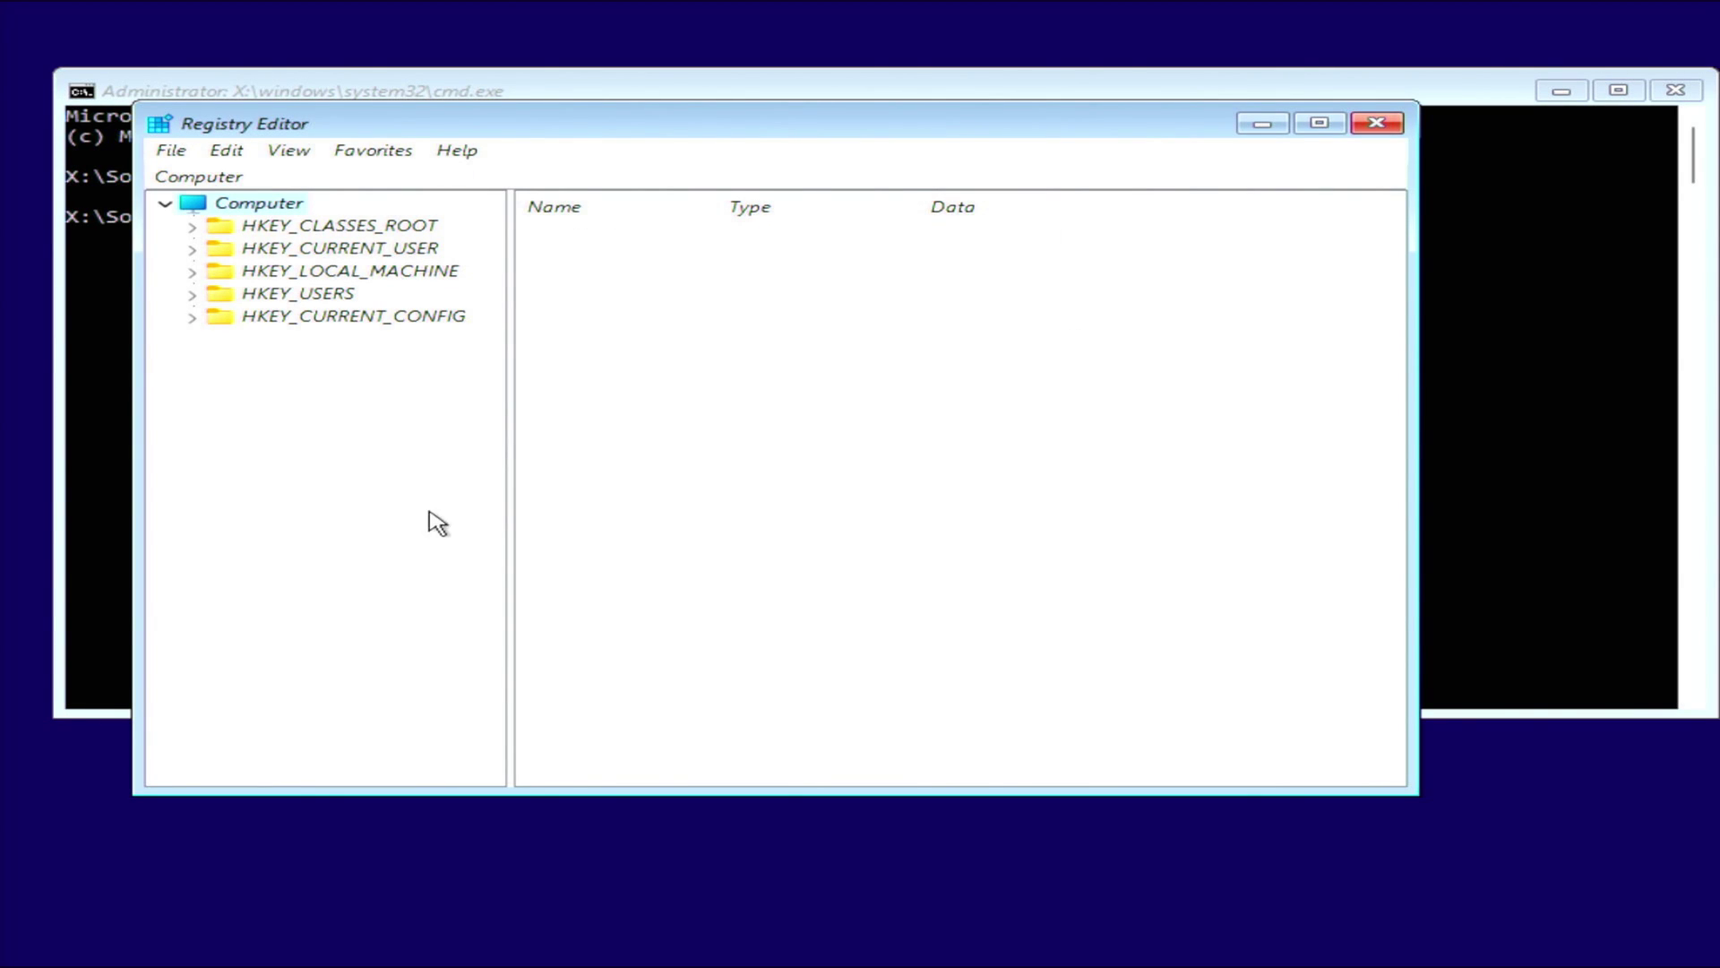
Expand the registry tree down to HKEY_LOCAL_MACHINE\SYSTEM\Setup and select the Setup key.
key("Down")
key("Down")
key("Down")
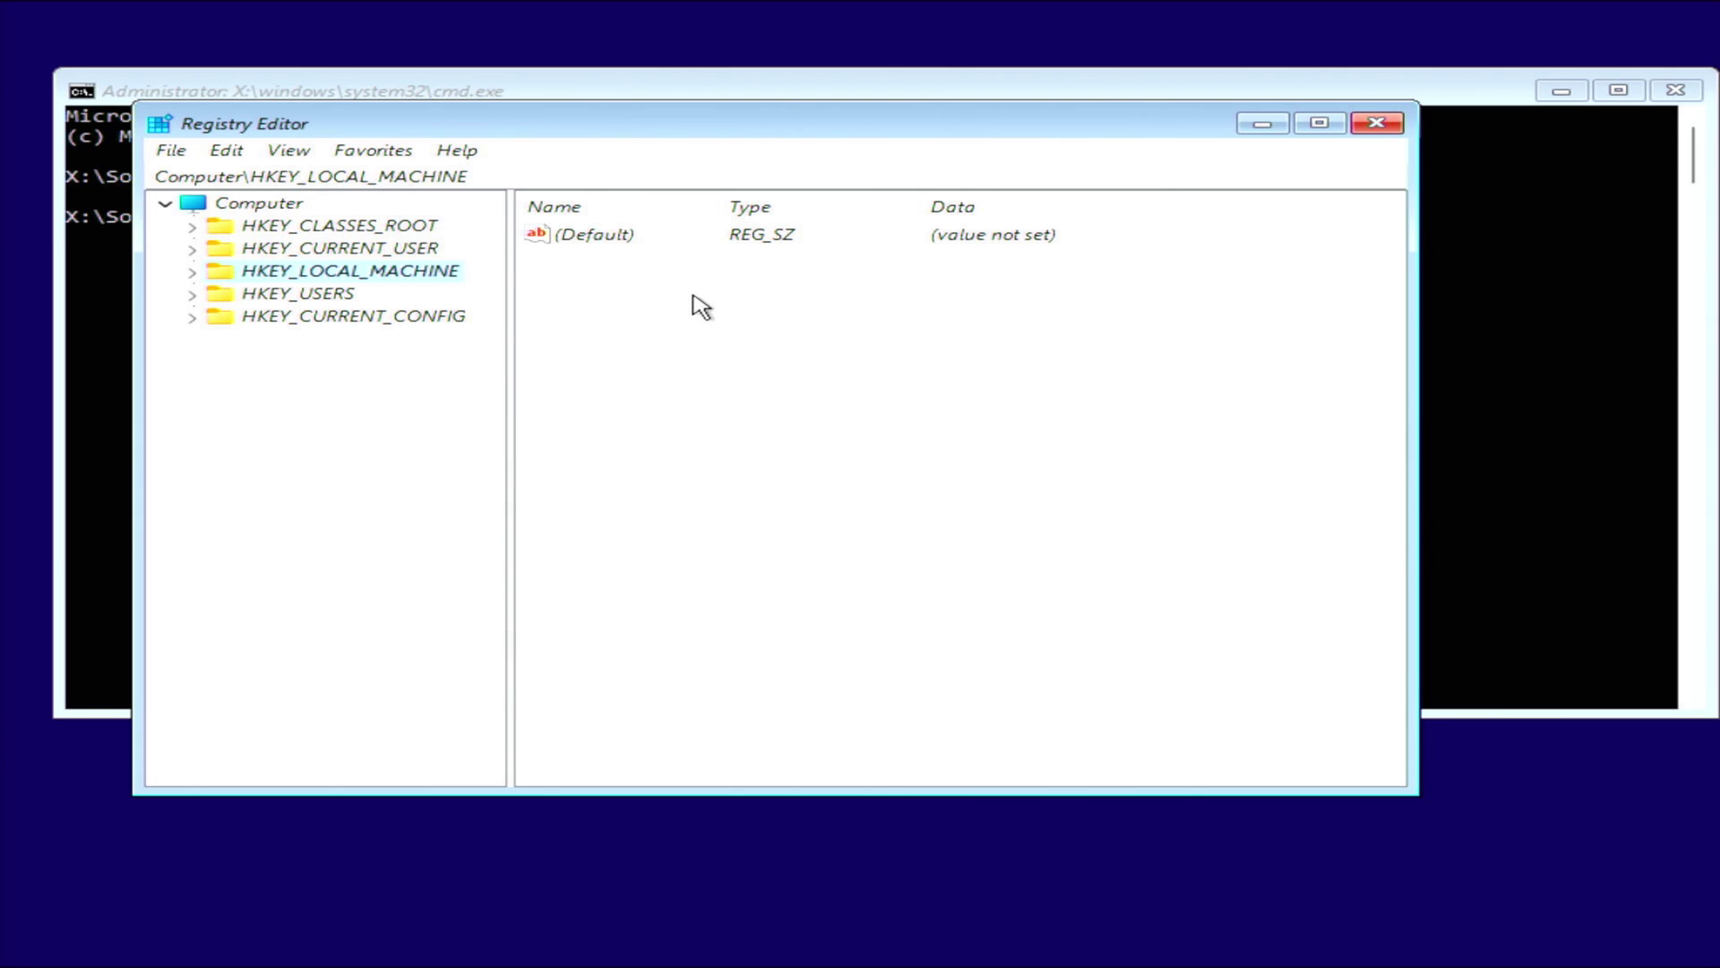
left_click(193, 273)
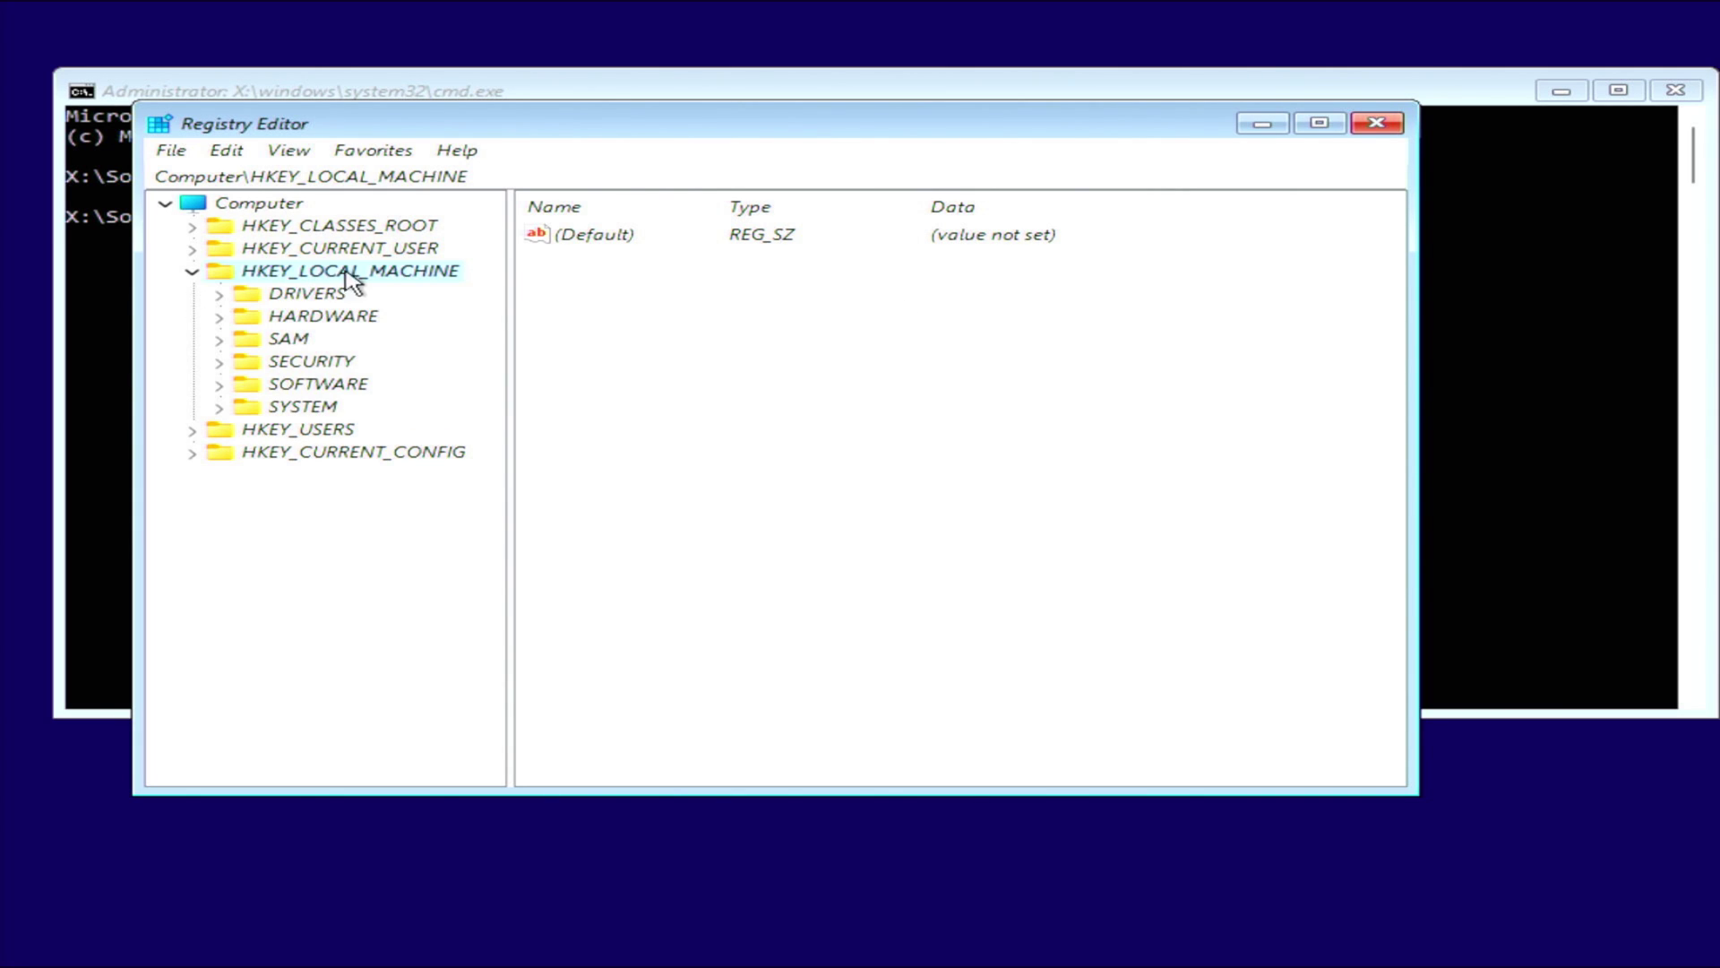
left_click(220, 409)
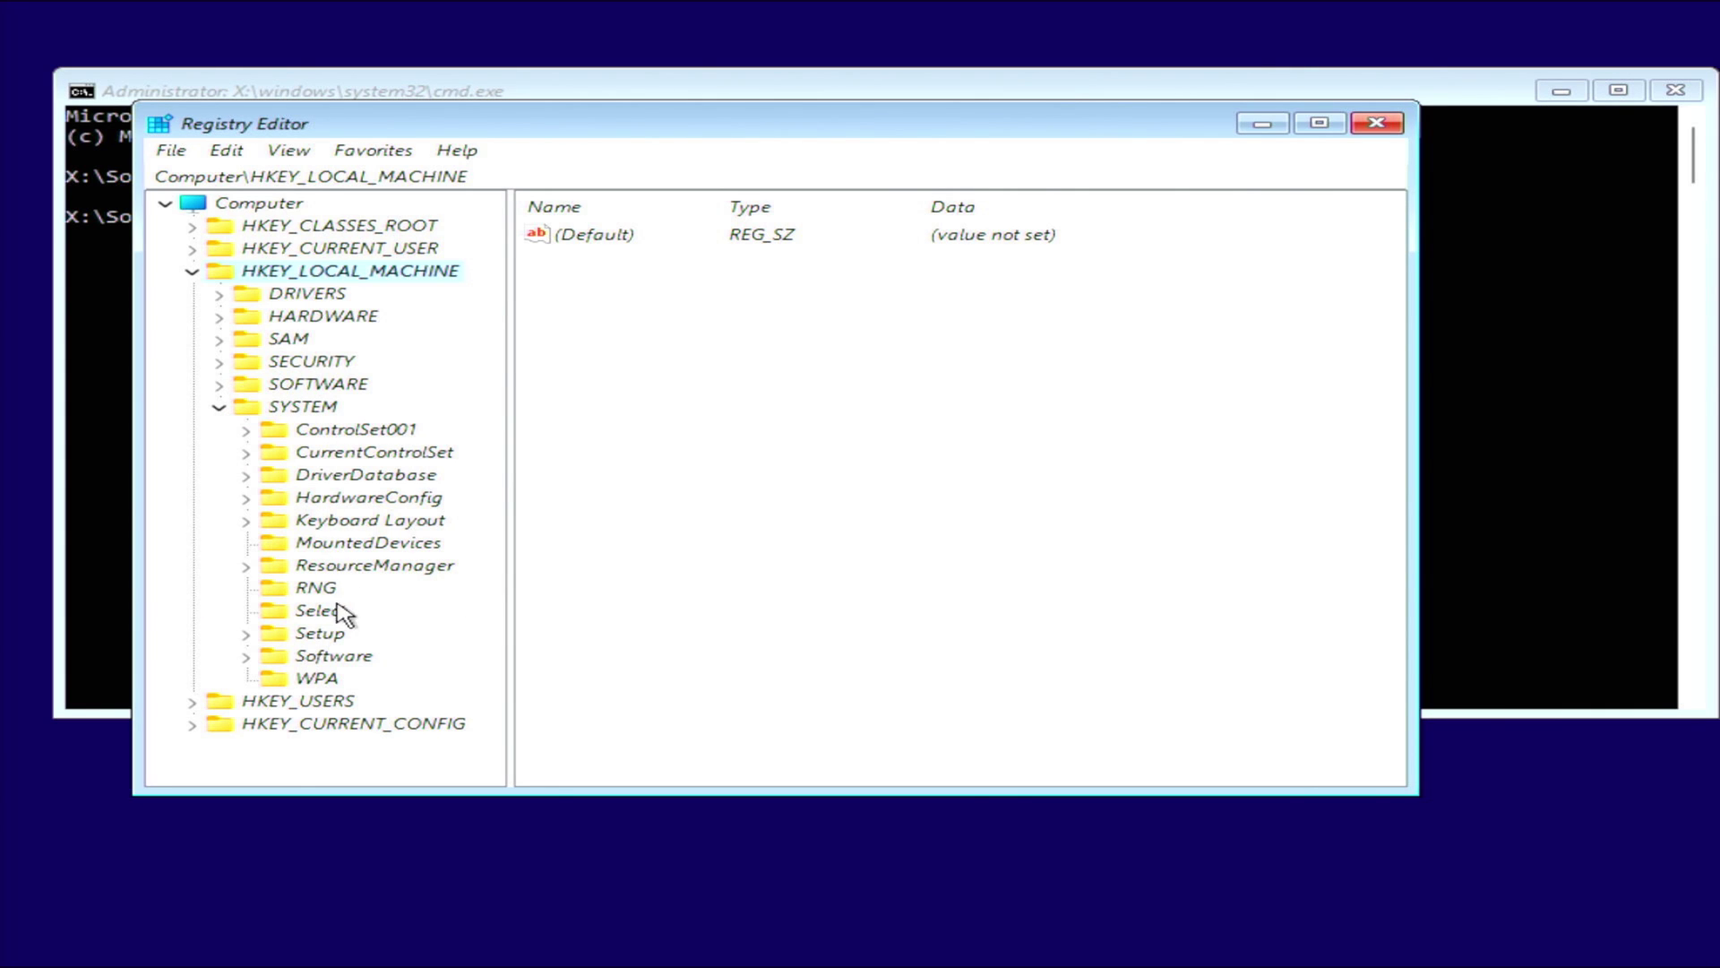
left_click(248, 635)
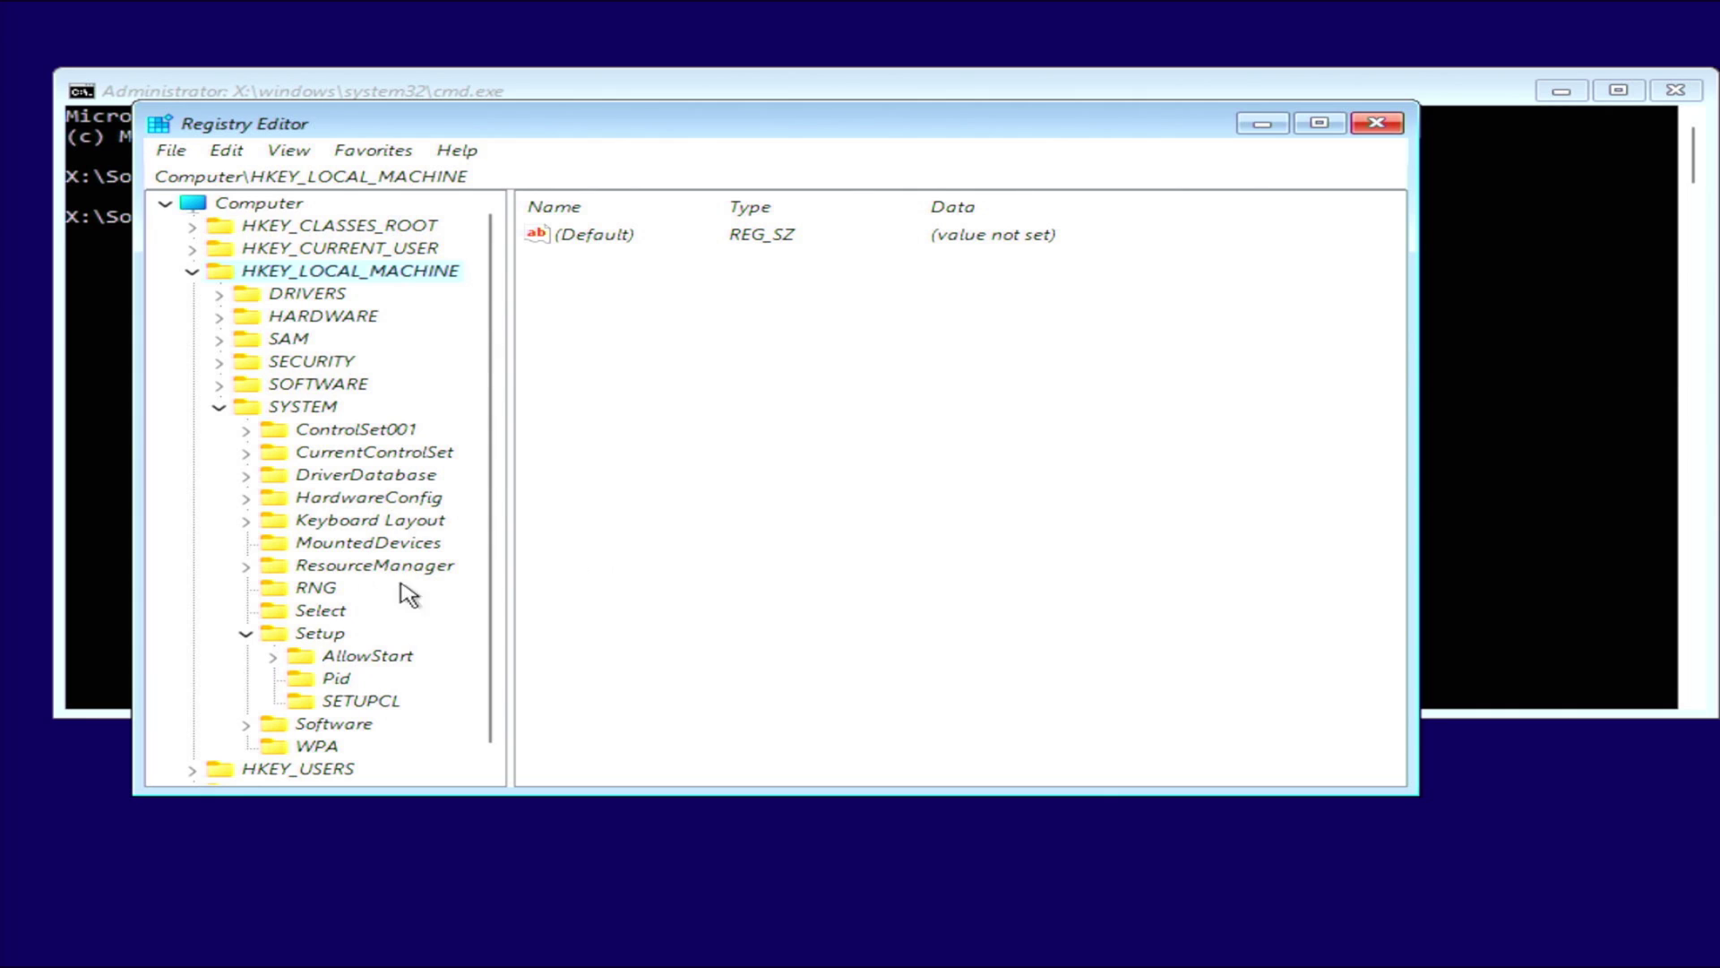
right_click(323, 633)
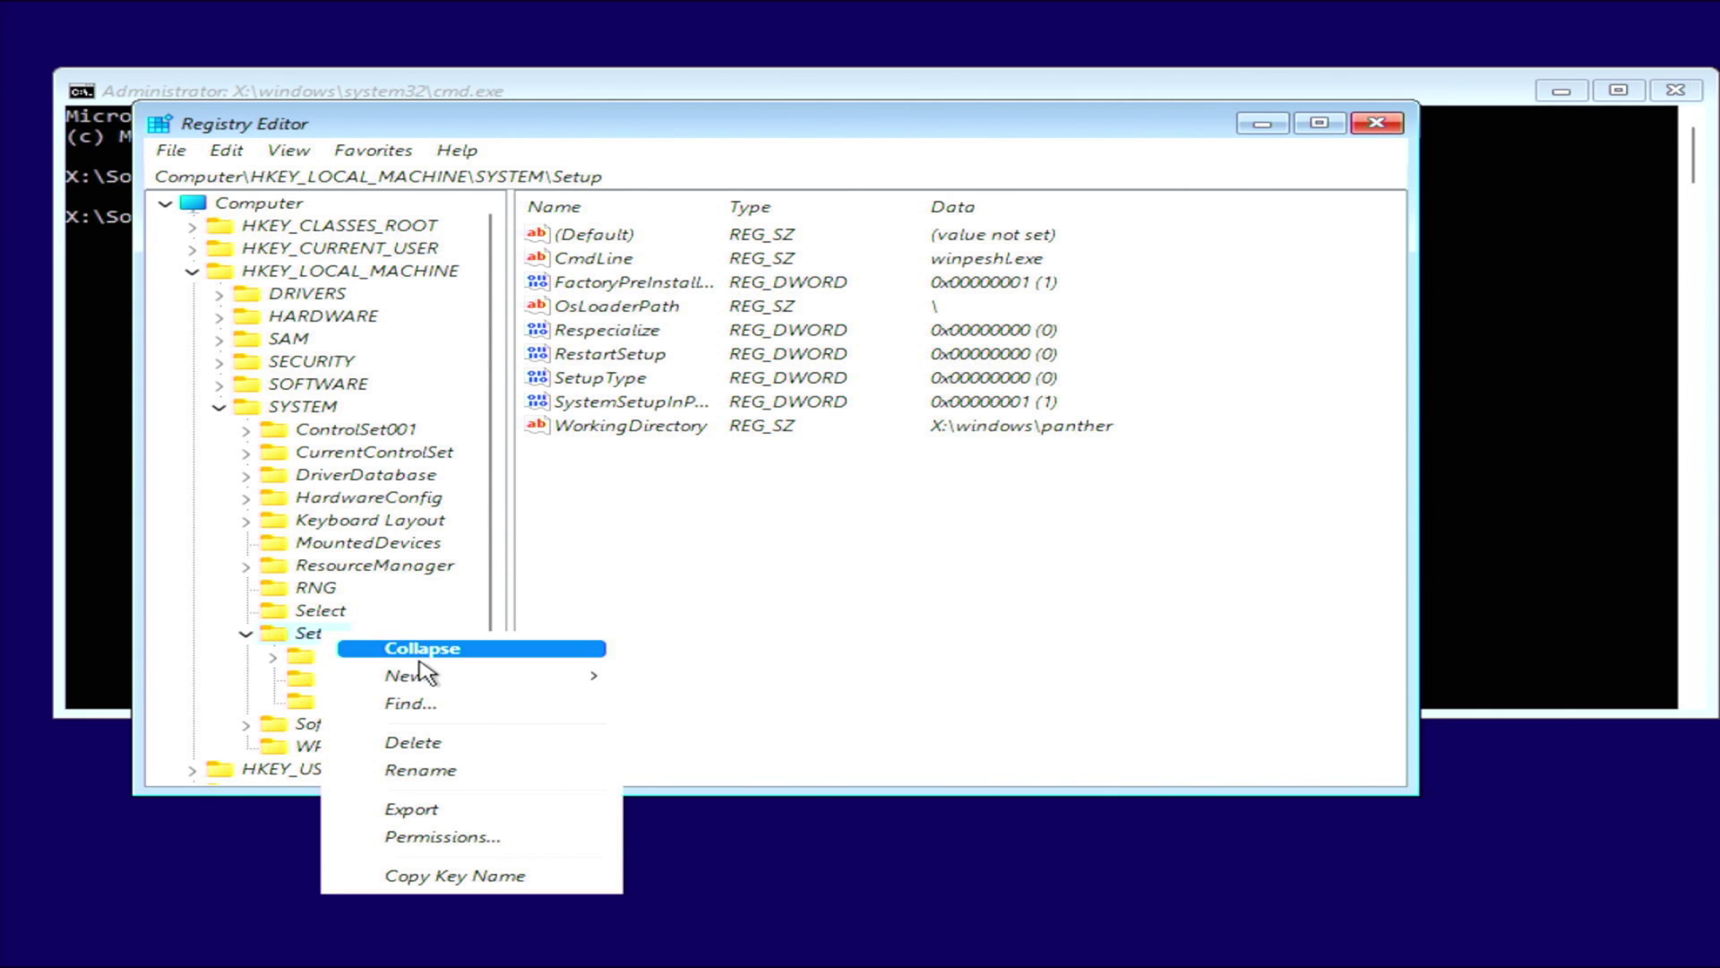
Create a new key named LabConfig under Setup.
mouse_move(430, 677)
left_click(717, 677)
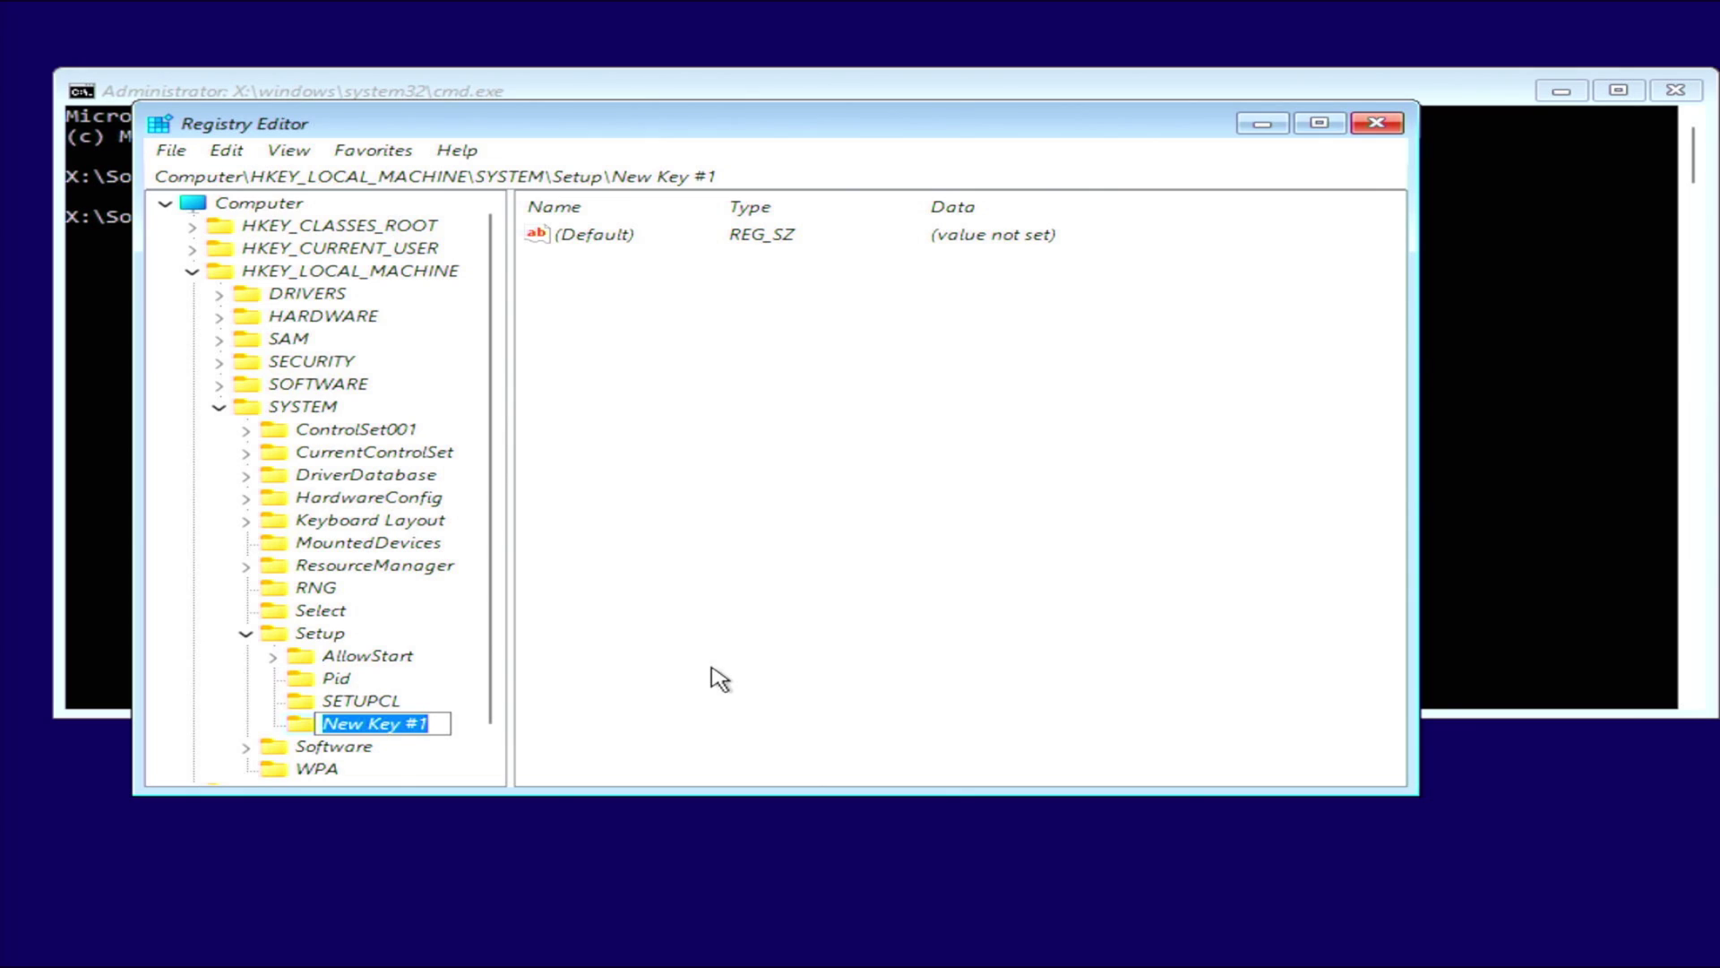
type("LabConfig")
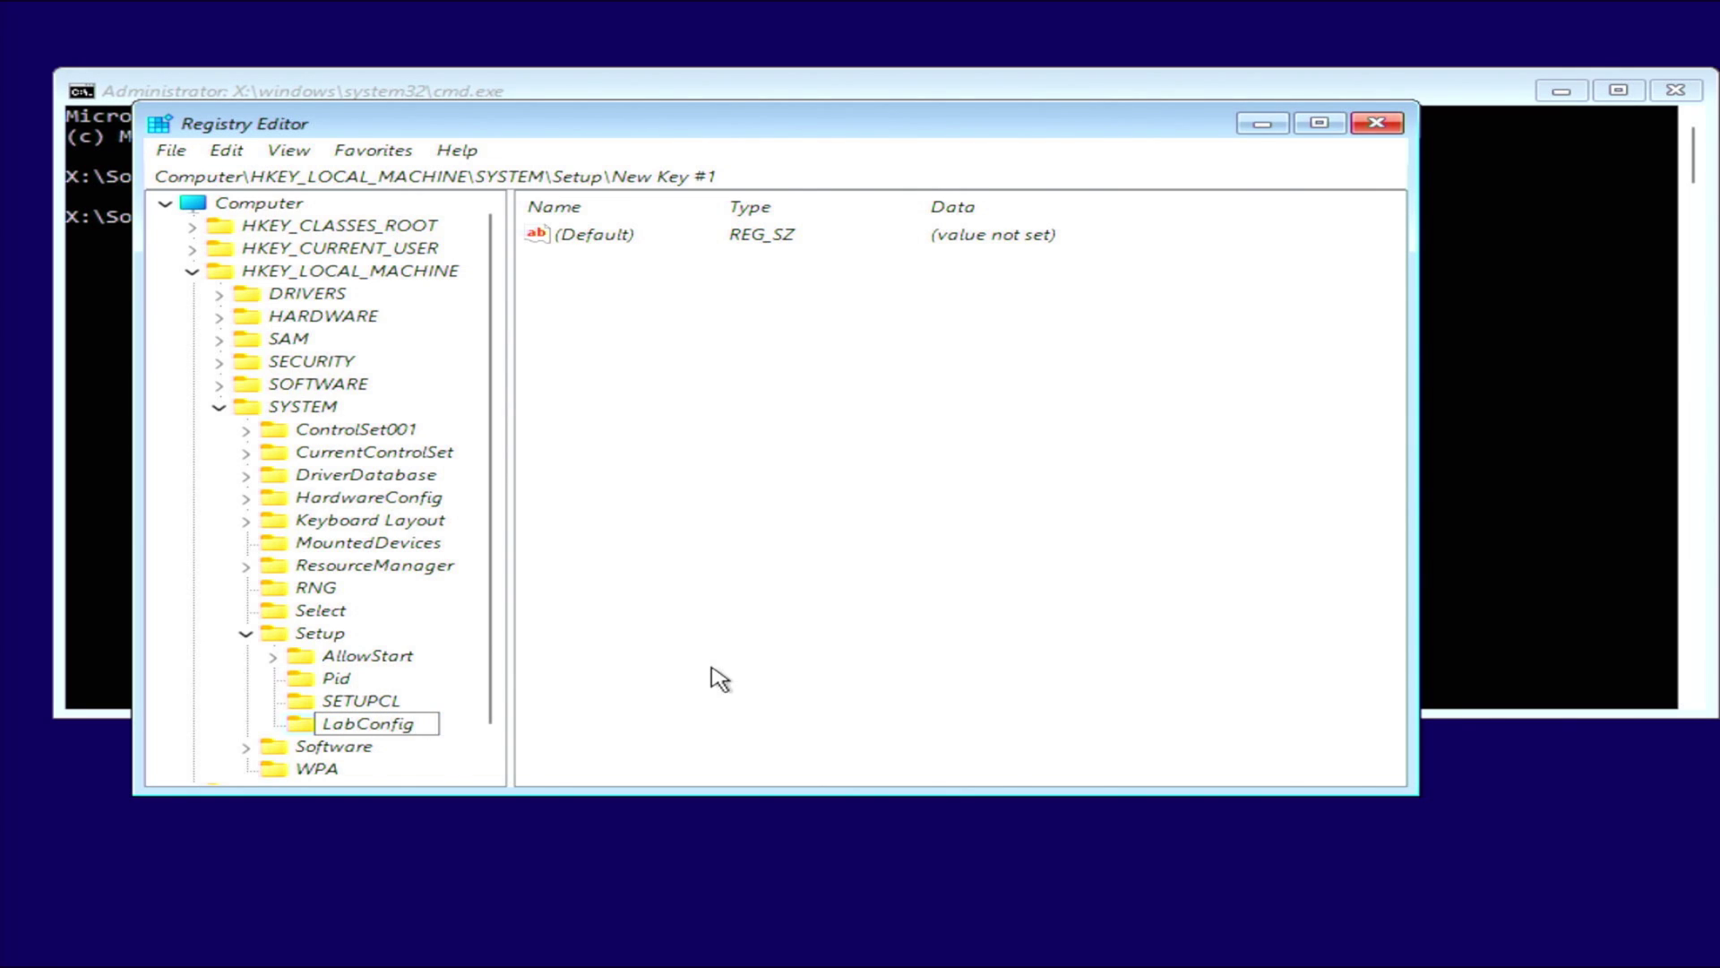
key("Return")
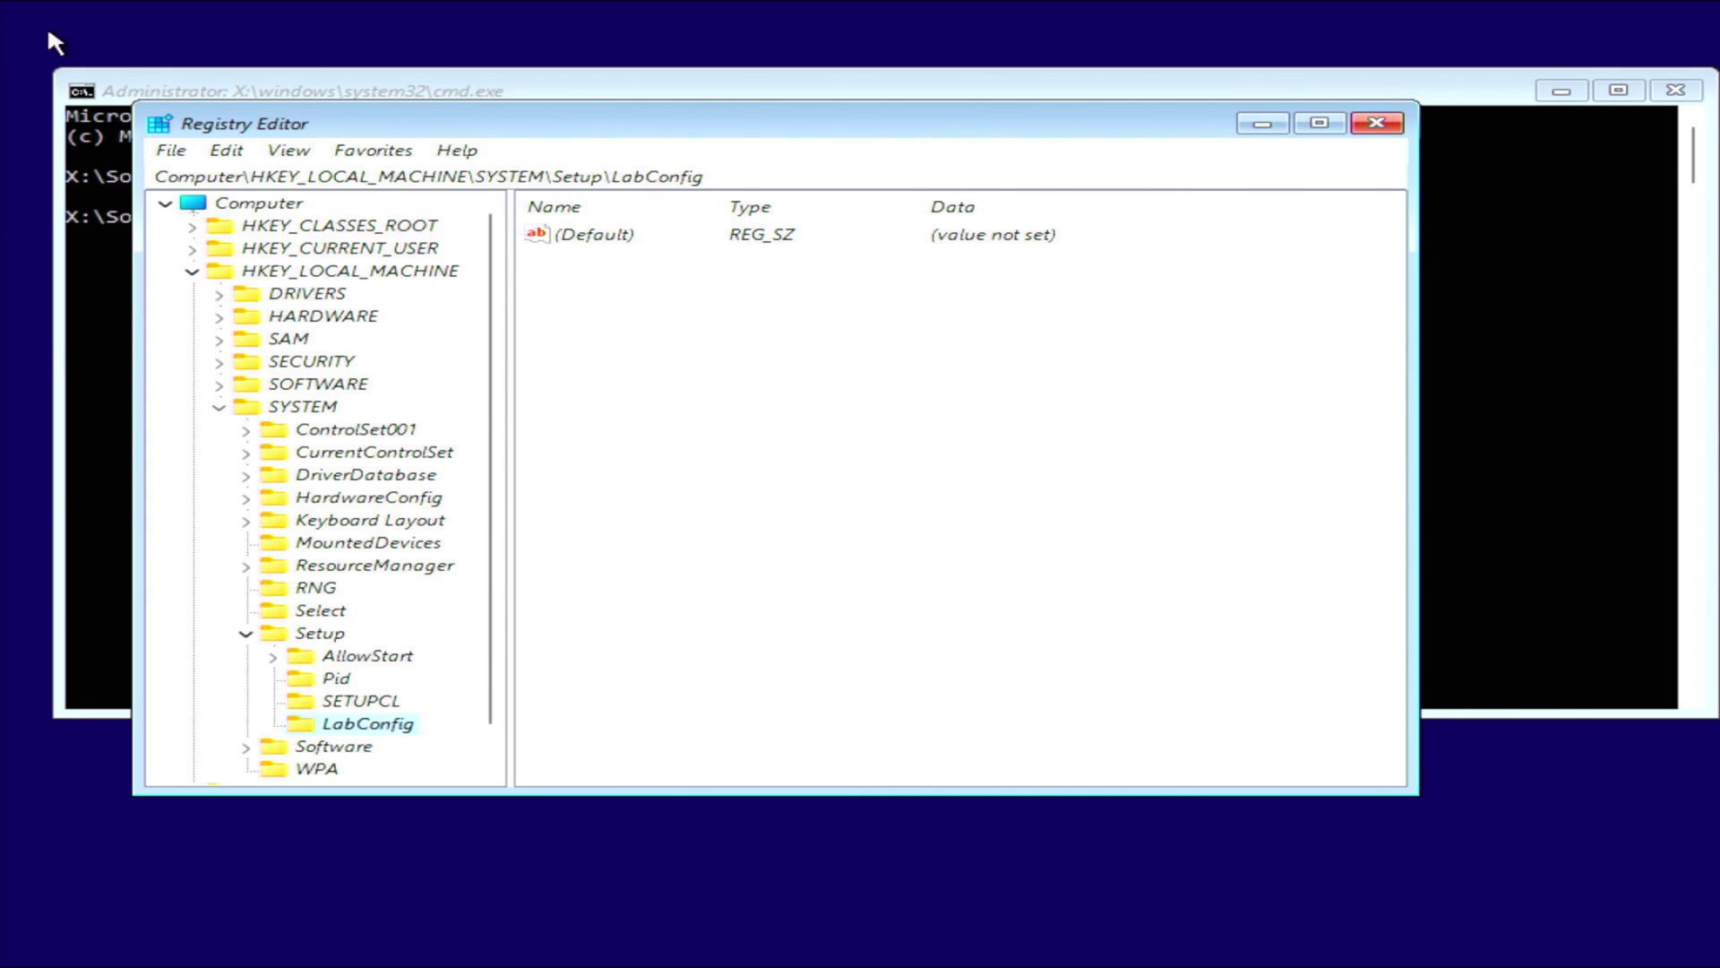
Add a DWORD (32-bit) value BypassTPMCheck to LabConfig with data 1.
right_click(377, 731)
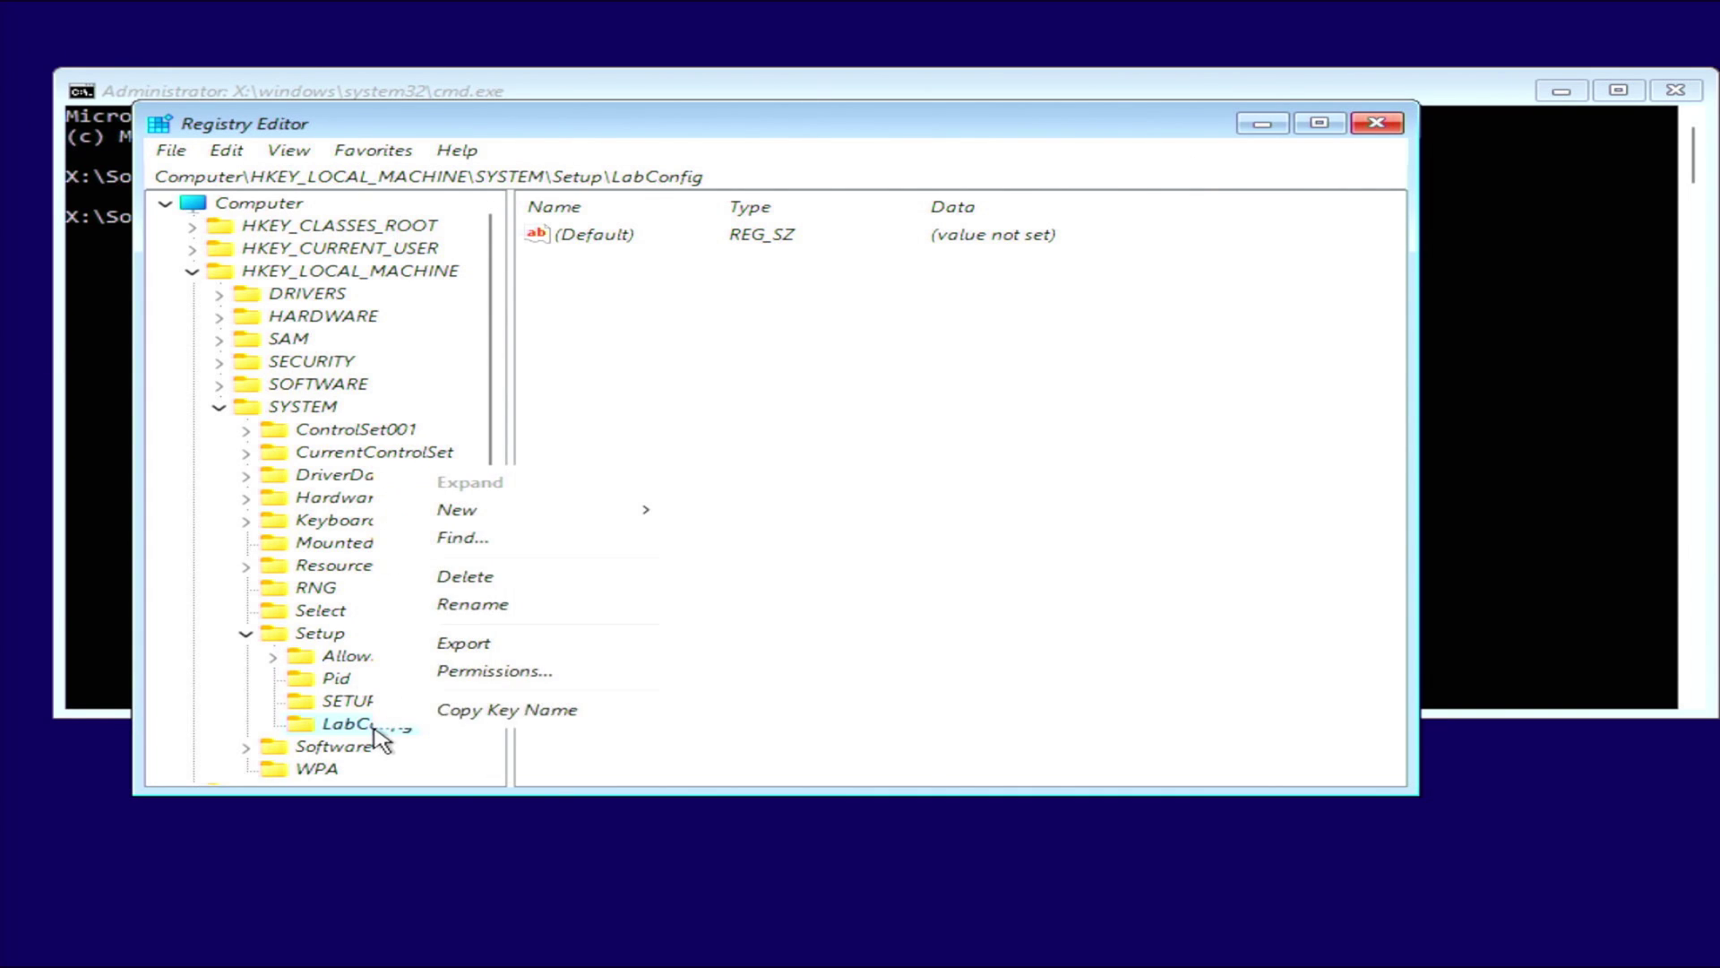
mouse_move(494, 519)
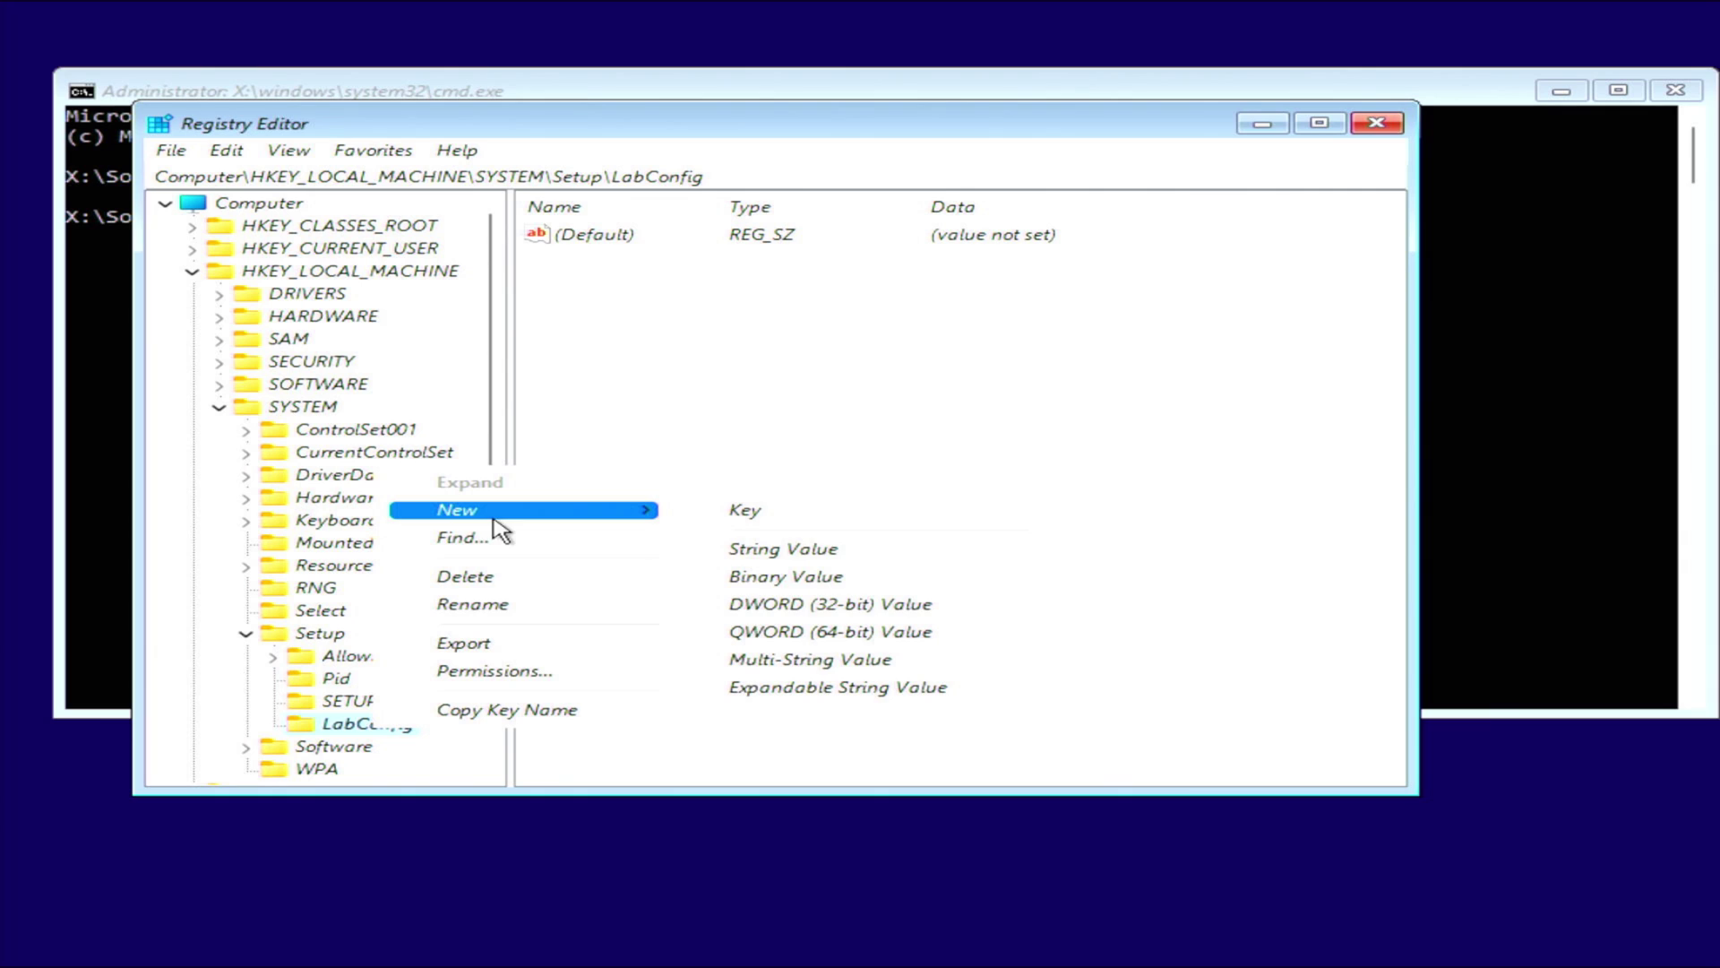
left_click(914, 607)
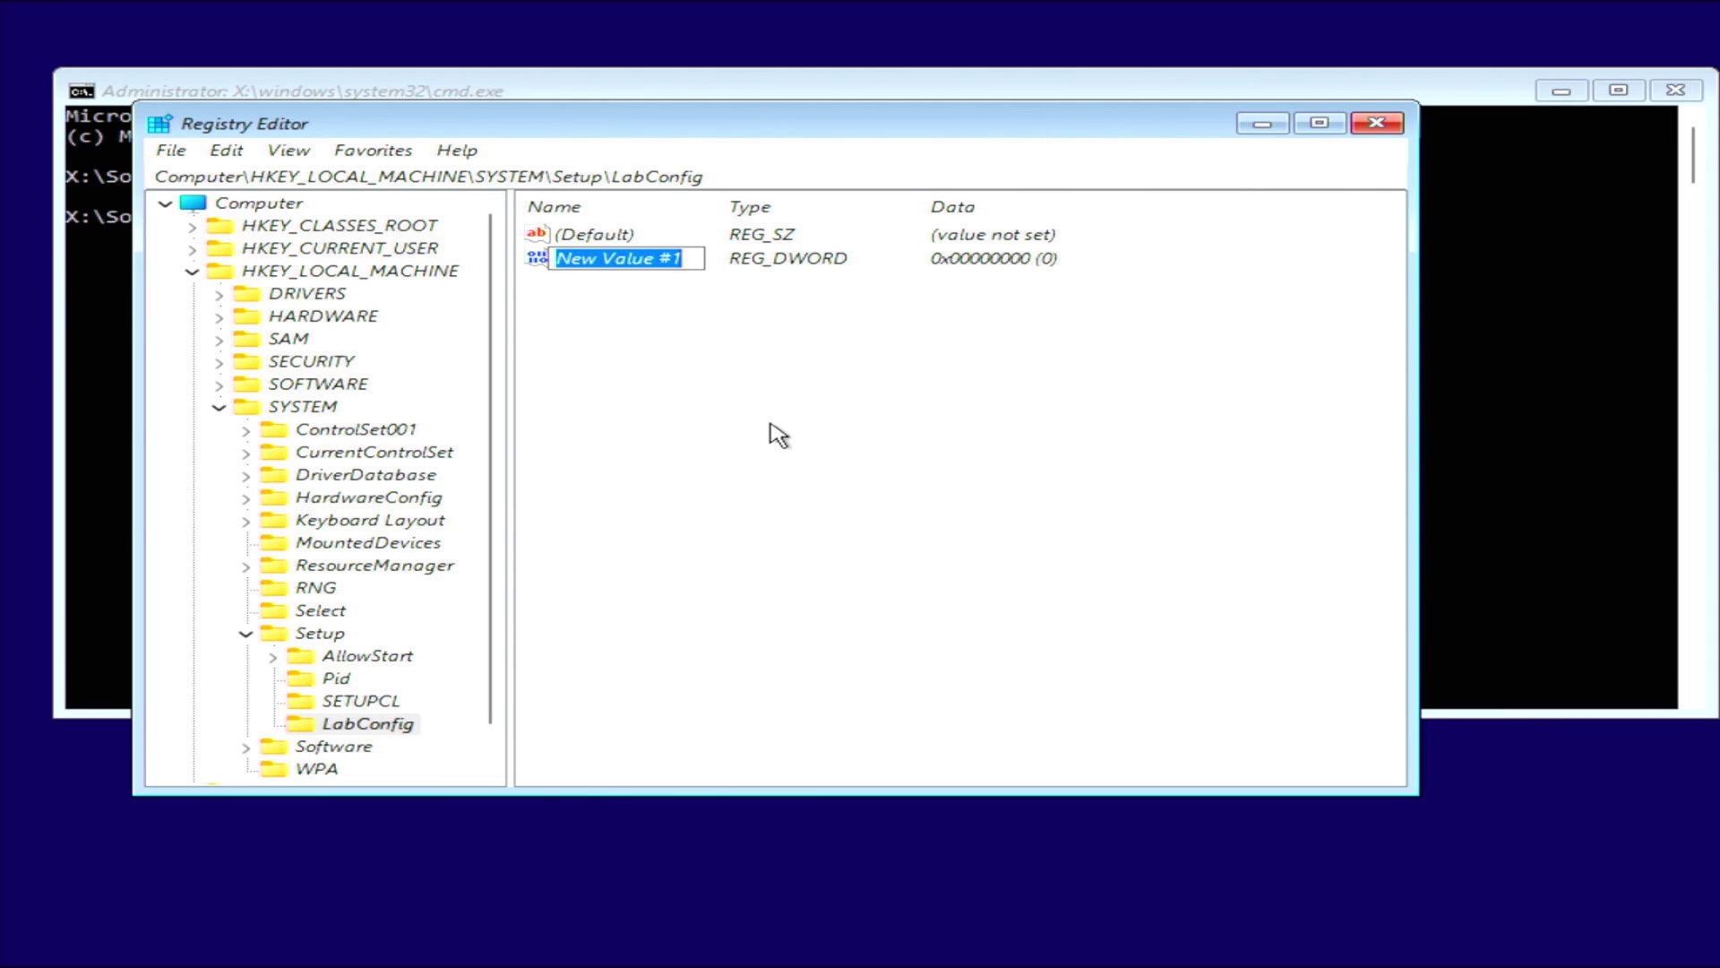
type("BypassTPMCheck")
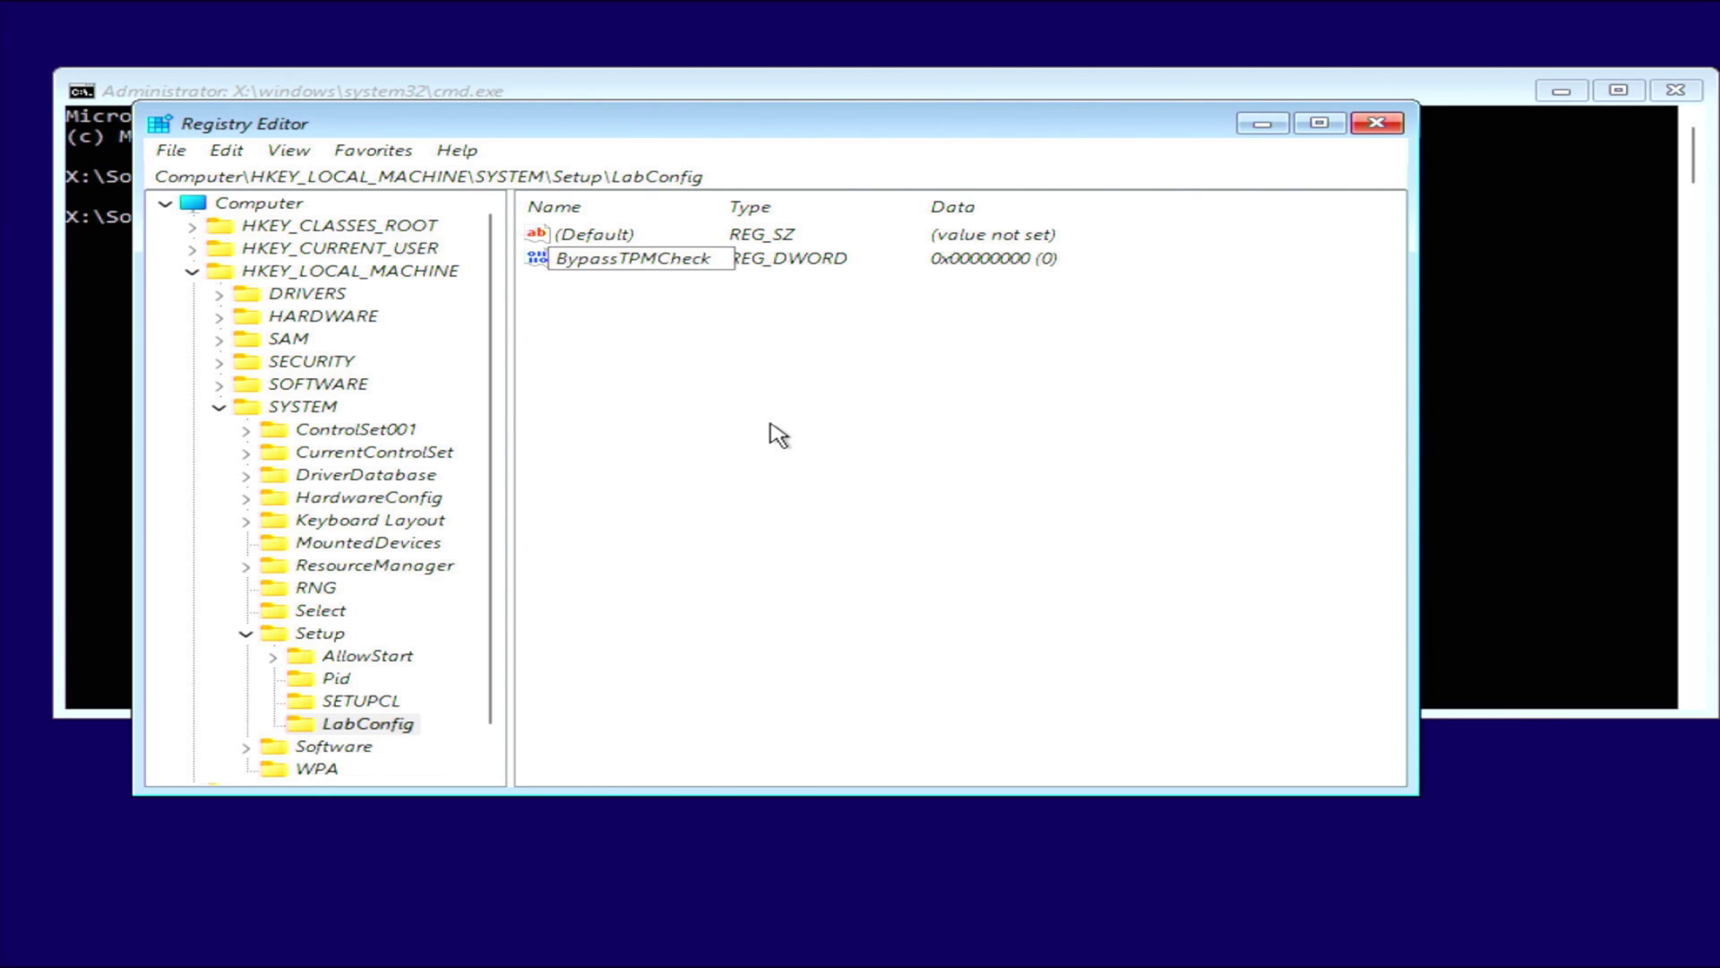
key("Return")
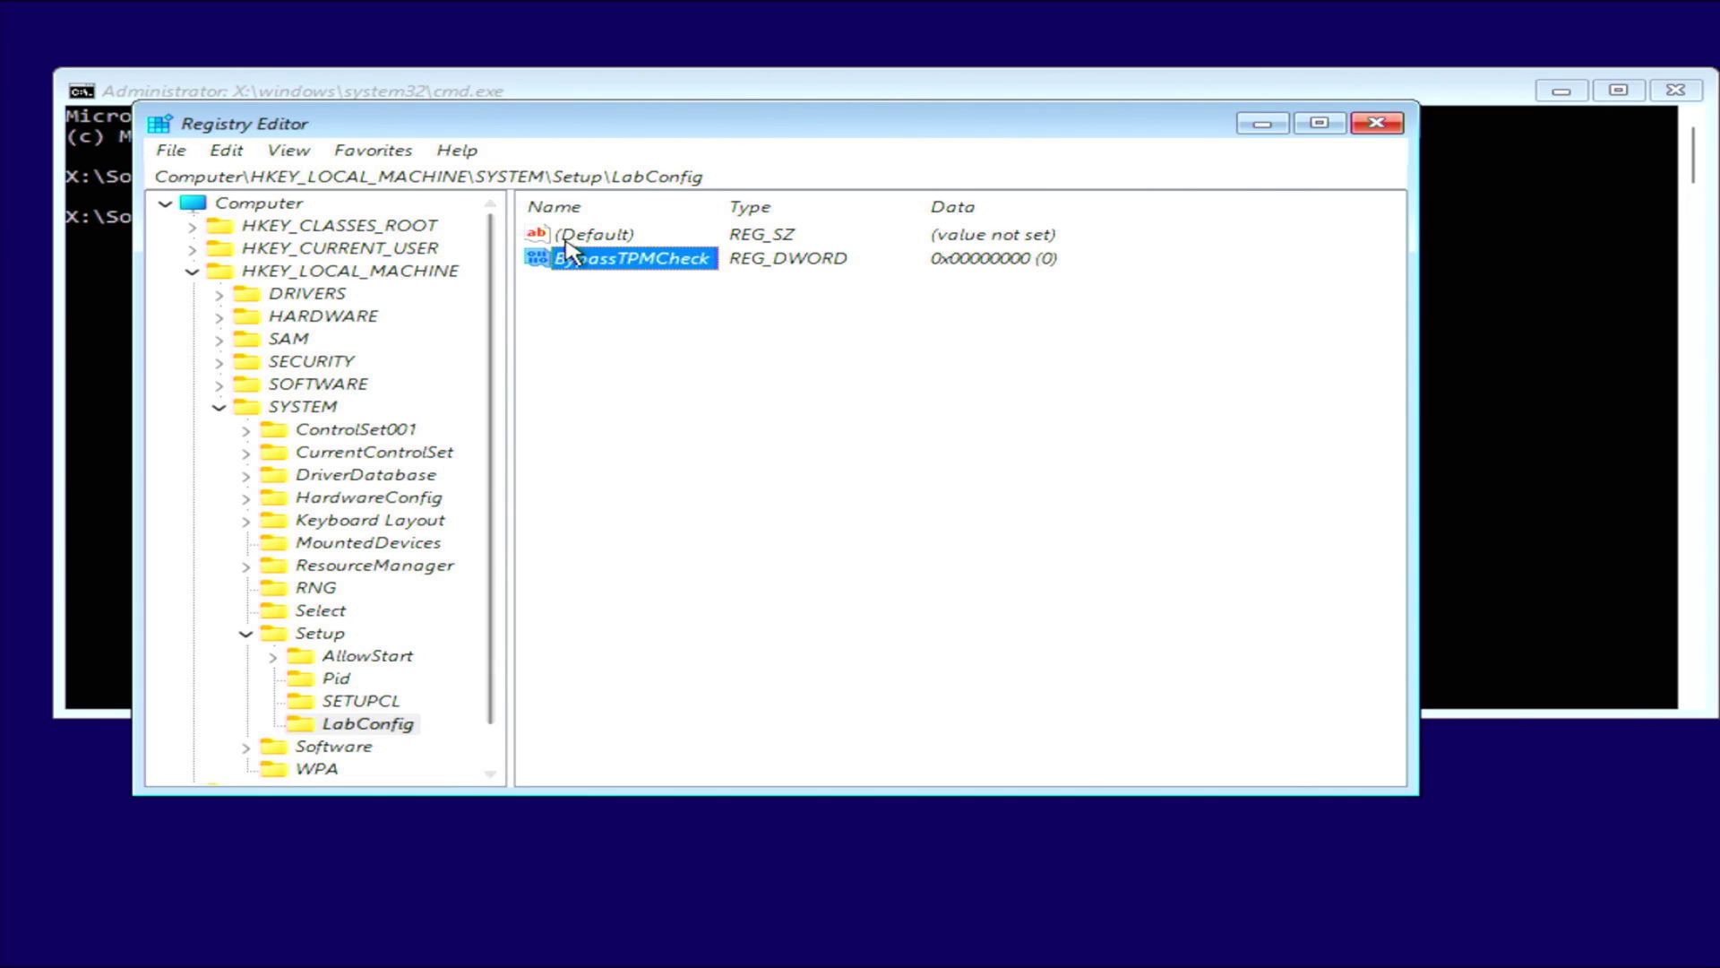
double_click(570, 259)
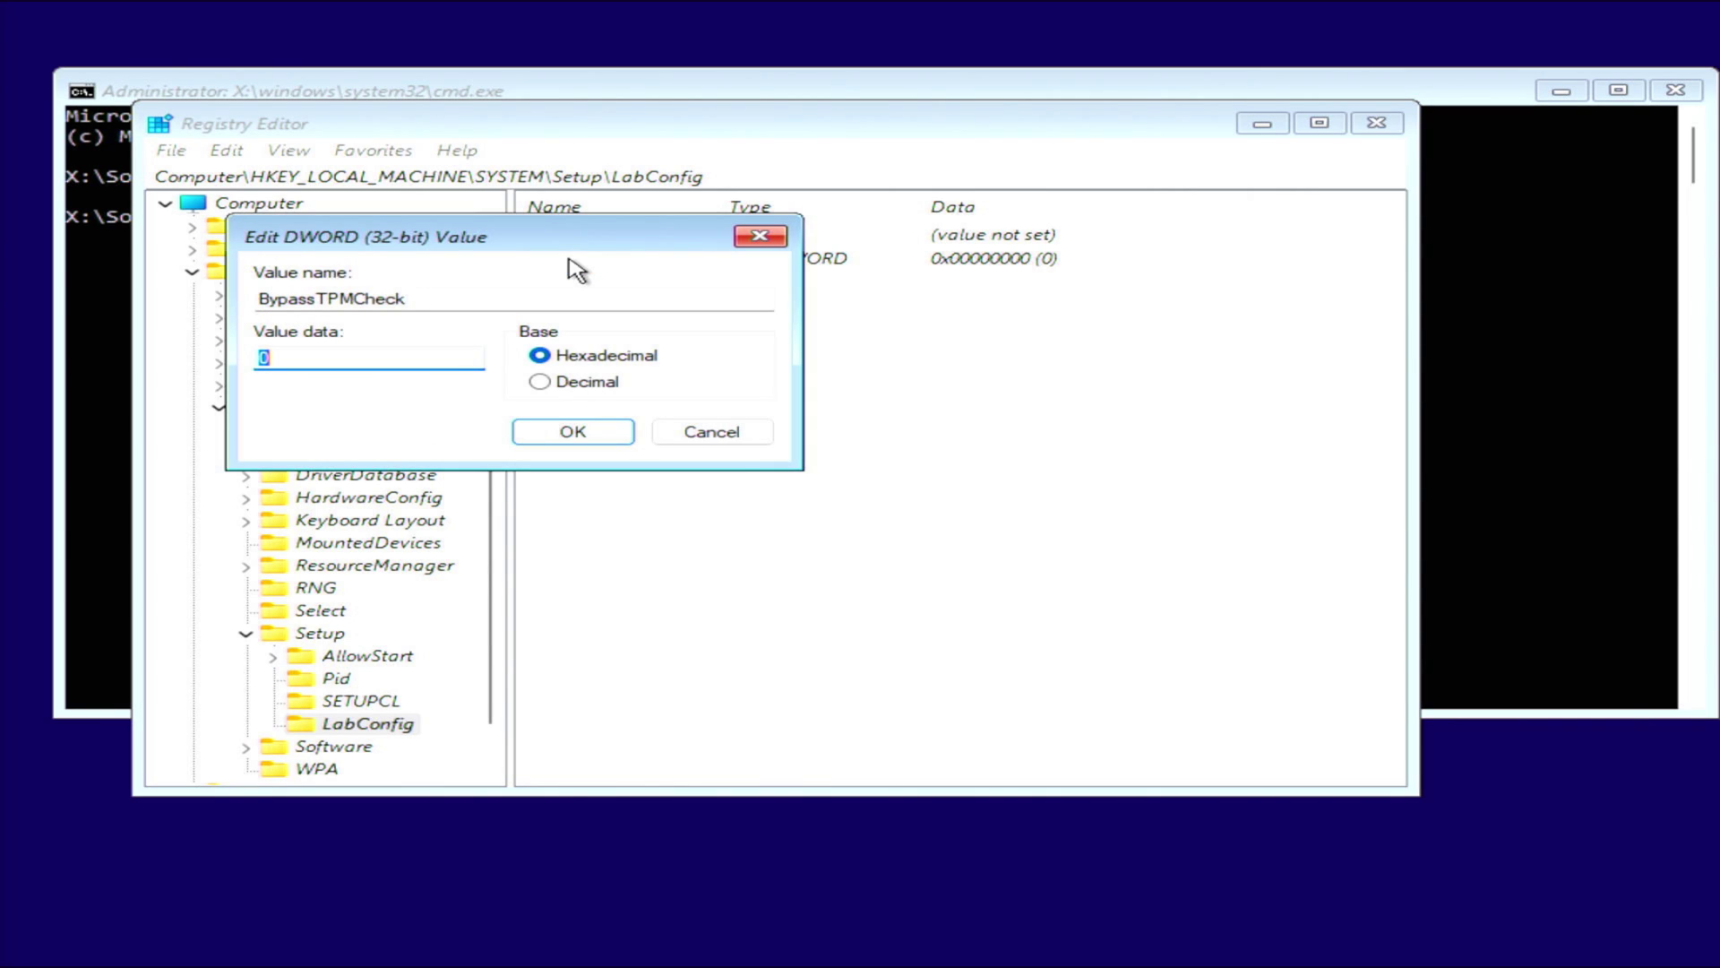
type("1")
left_click(570, 435)
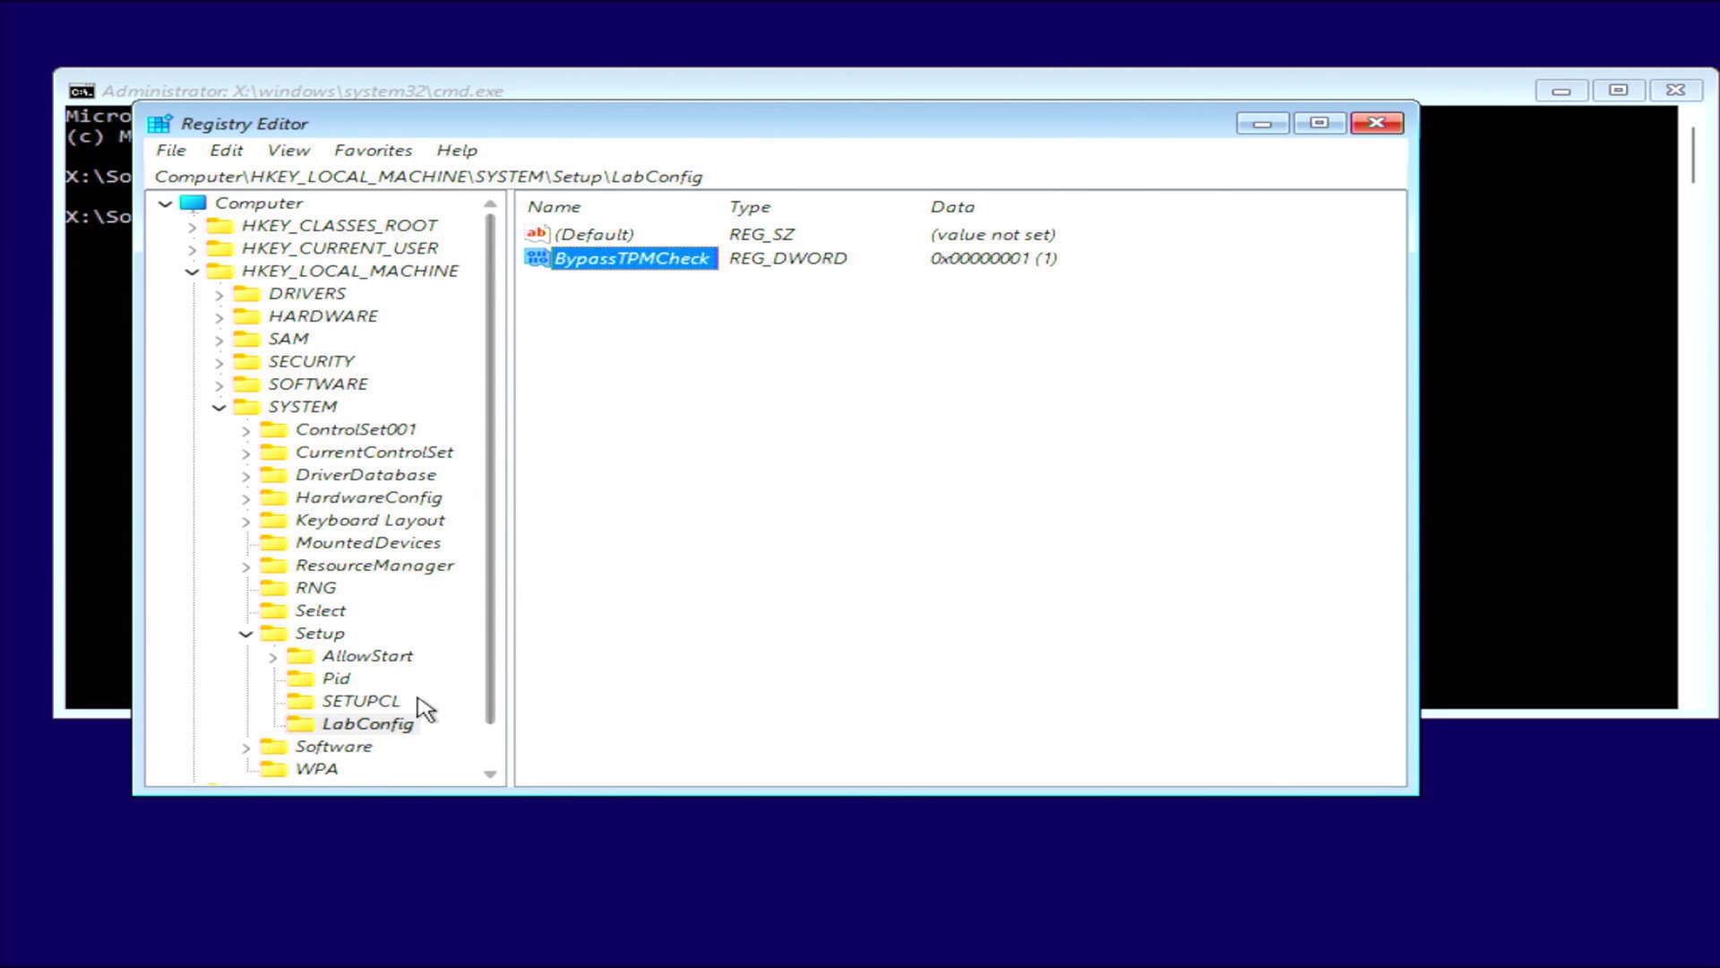
Add a BypassSecureBootCheck DWORD with data 1 to LabConfig, then close Registry Editor.
right_click(384, 724)
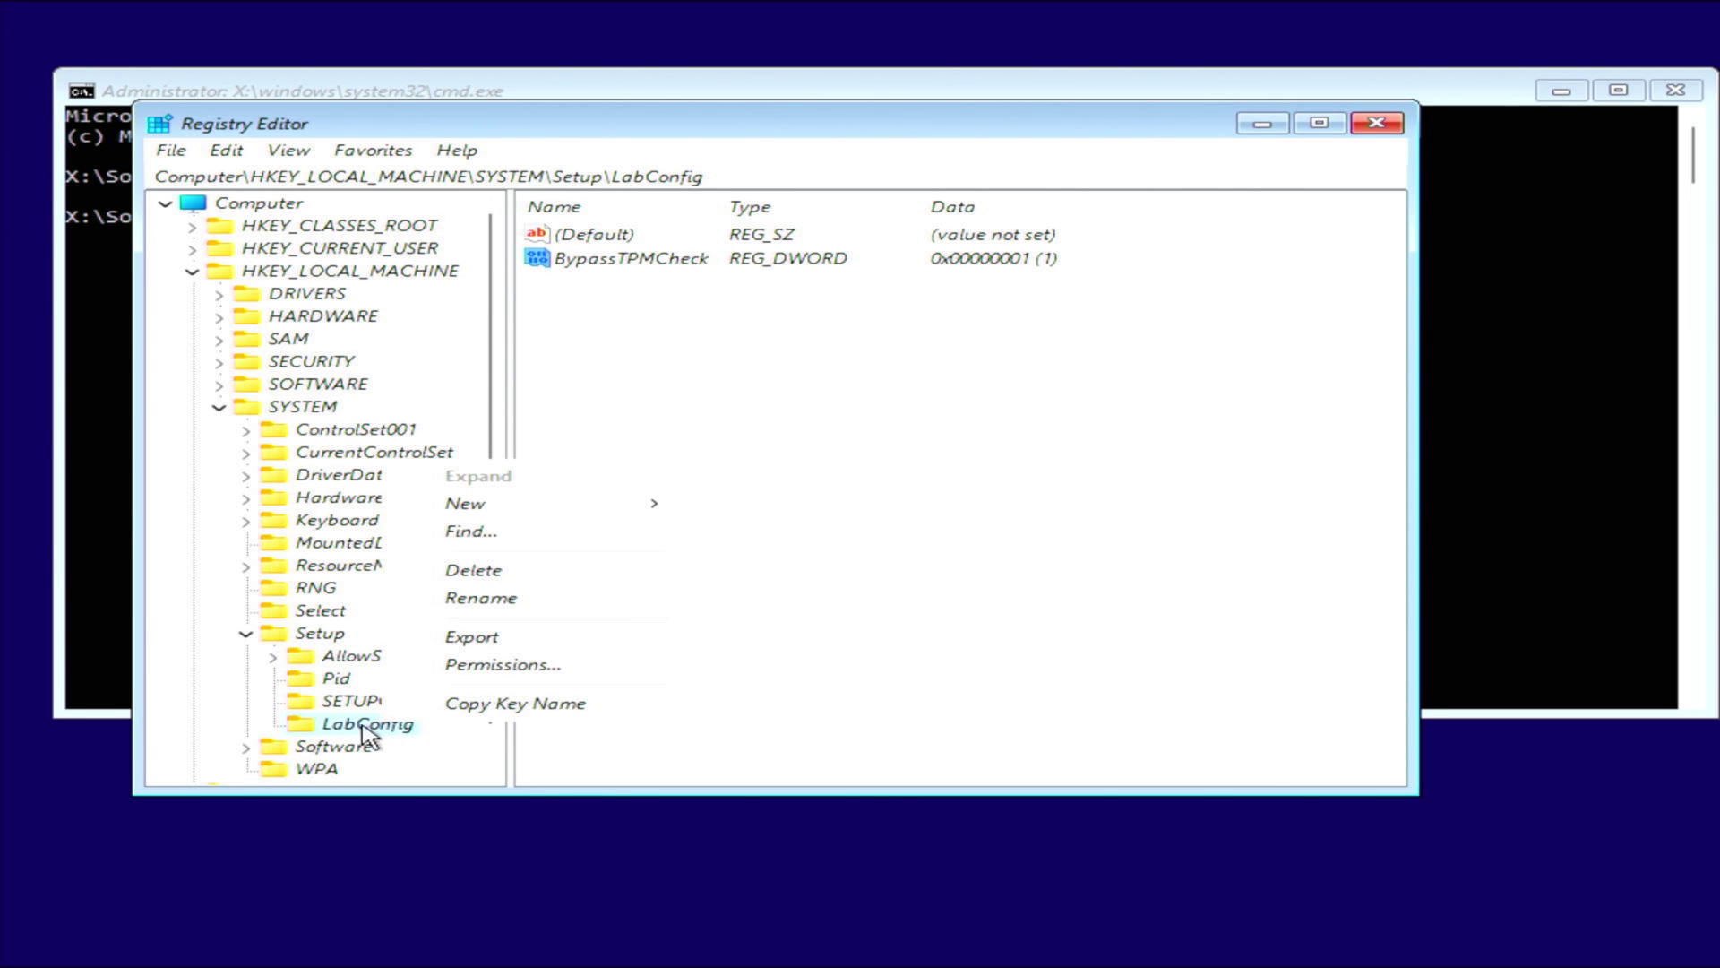
mouse_move(524, 510)
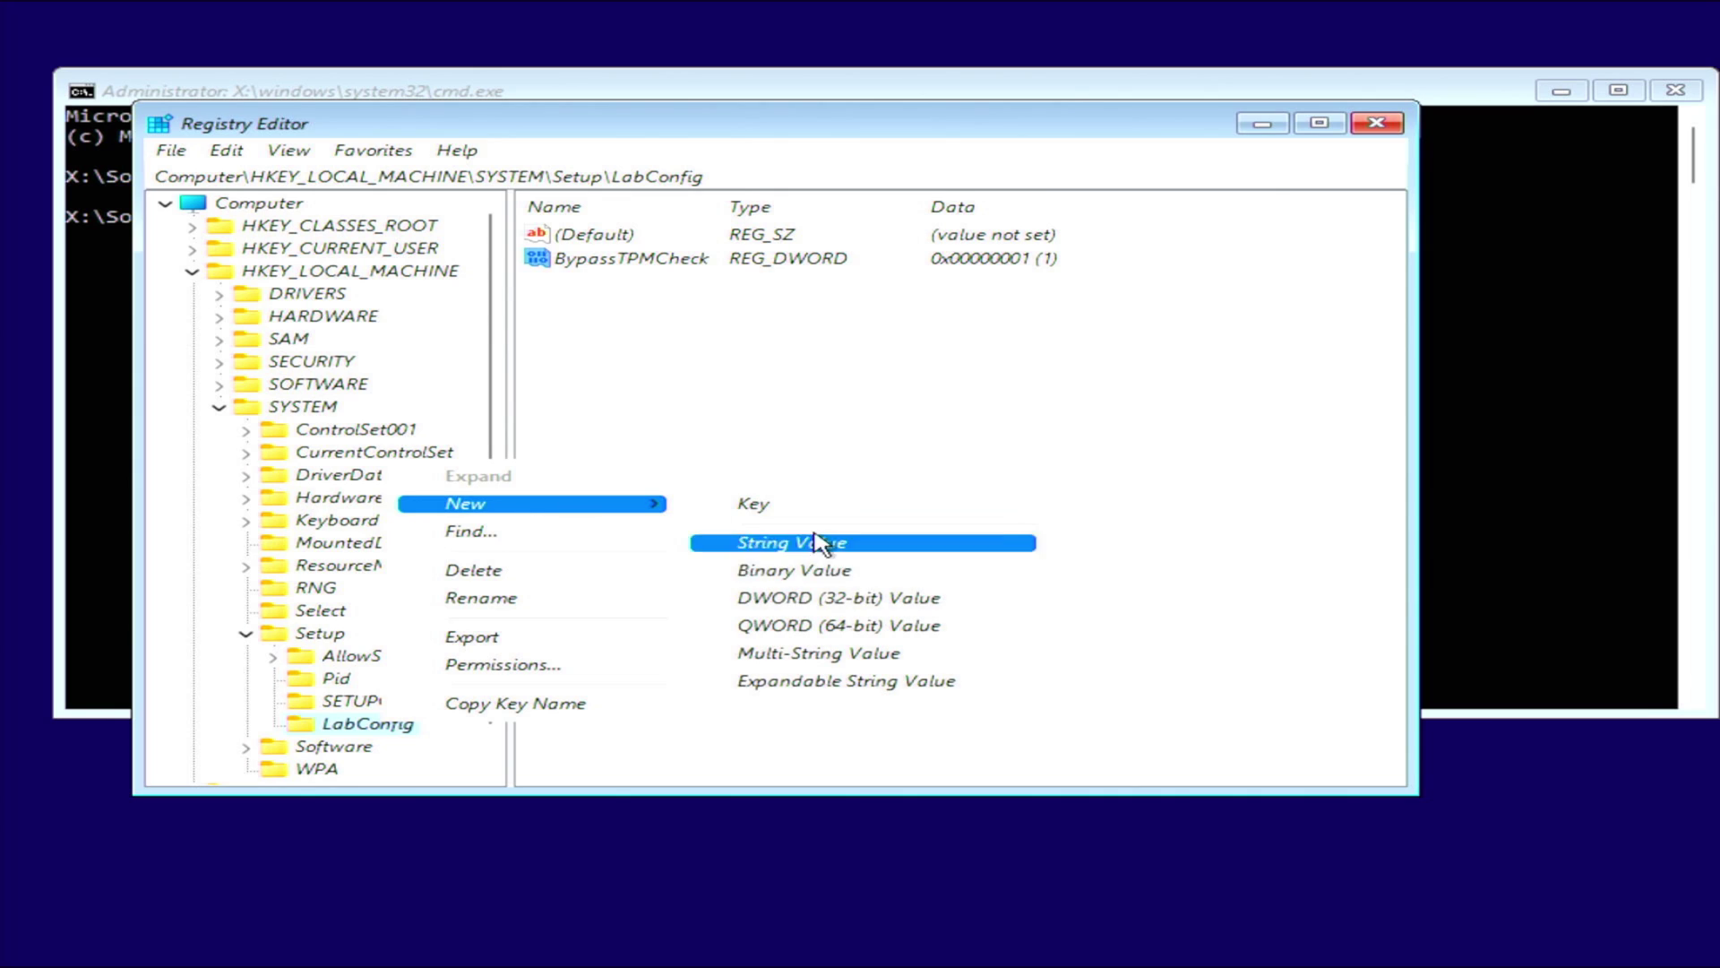
left_click(824, 605)
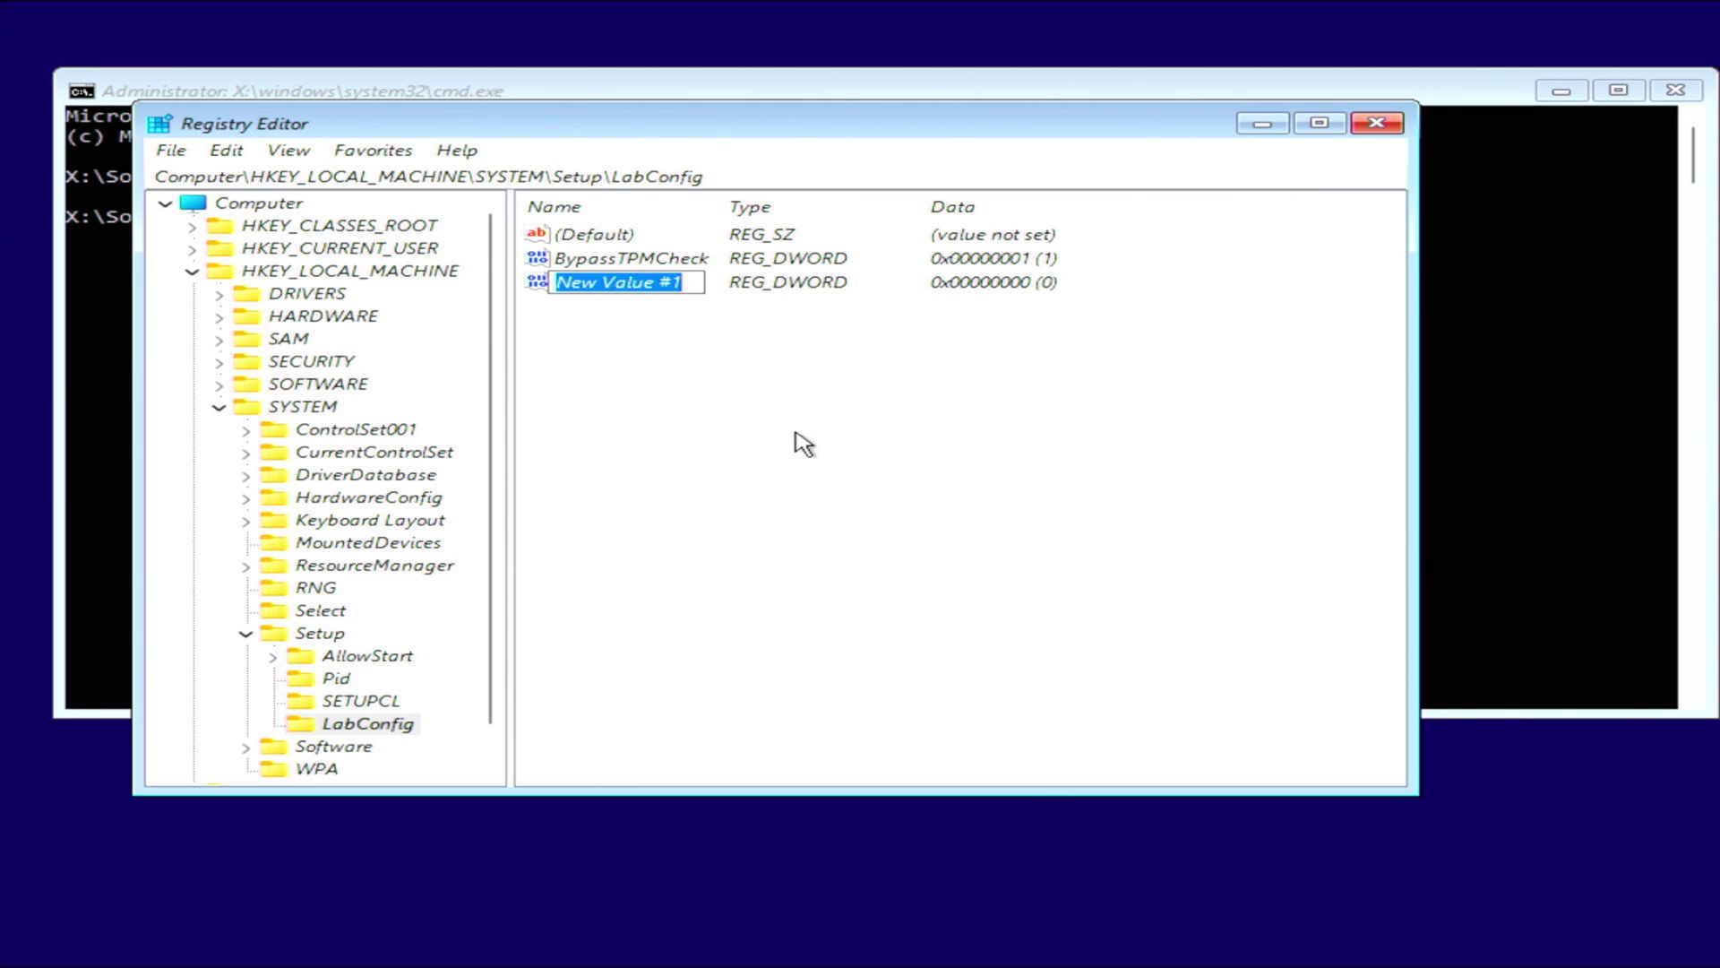
type("BypassSecureBootCheck")
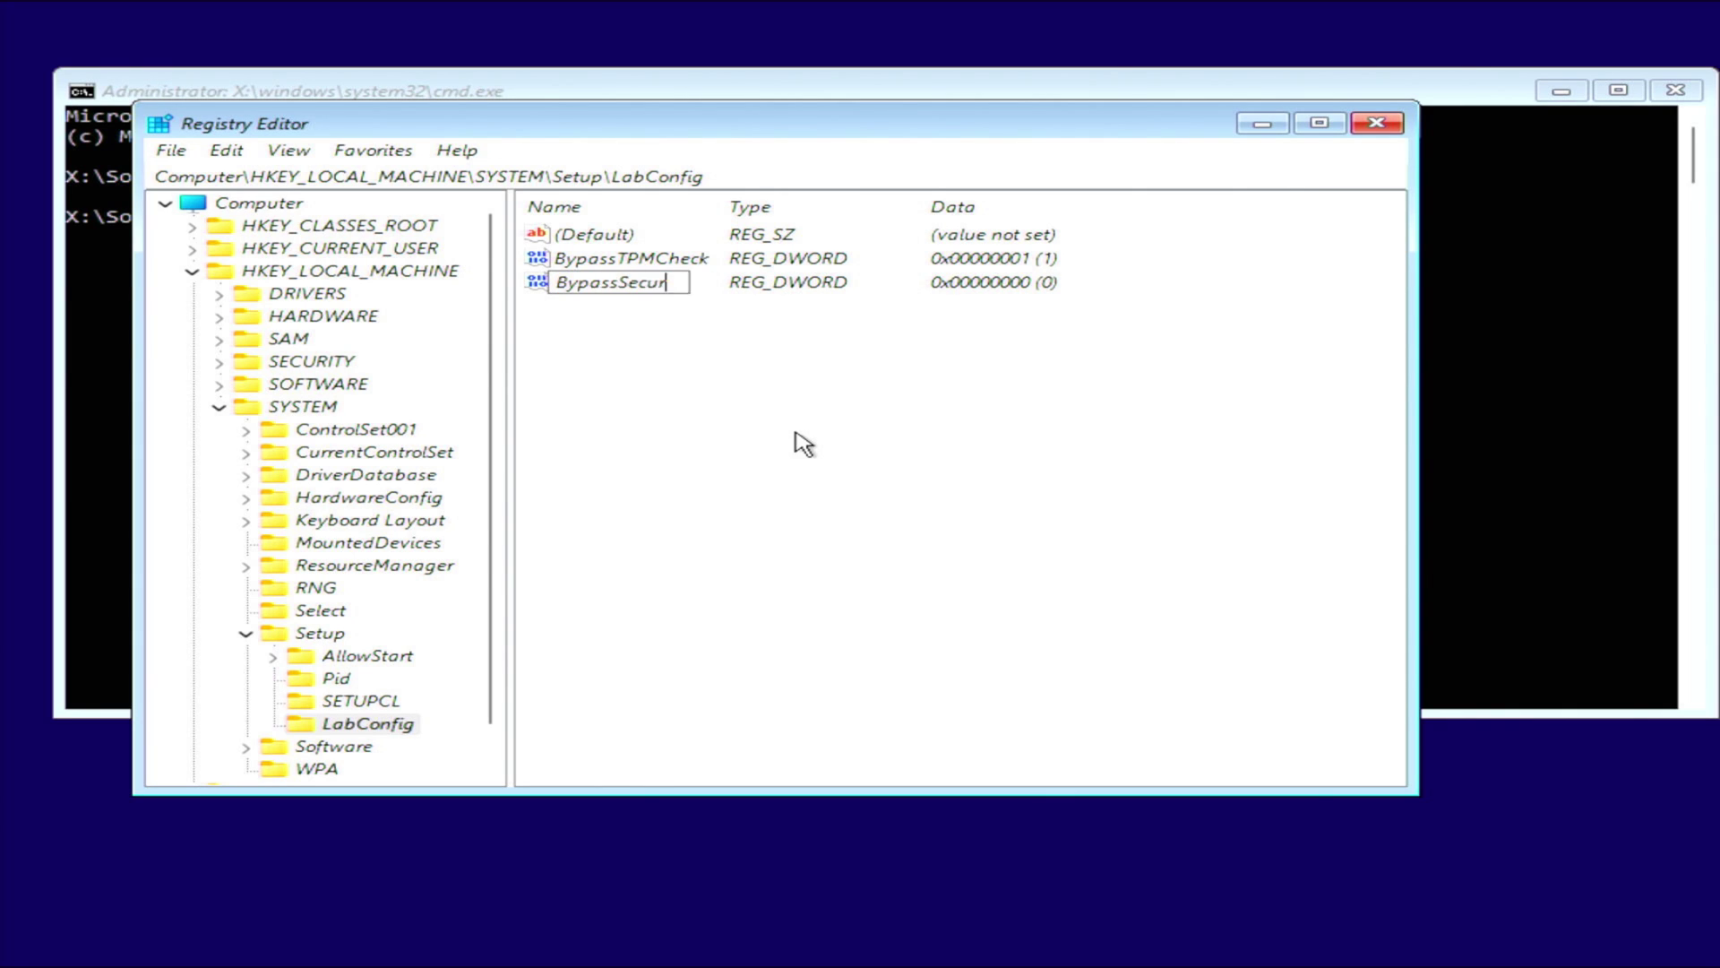
key("Return")
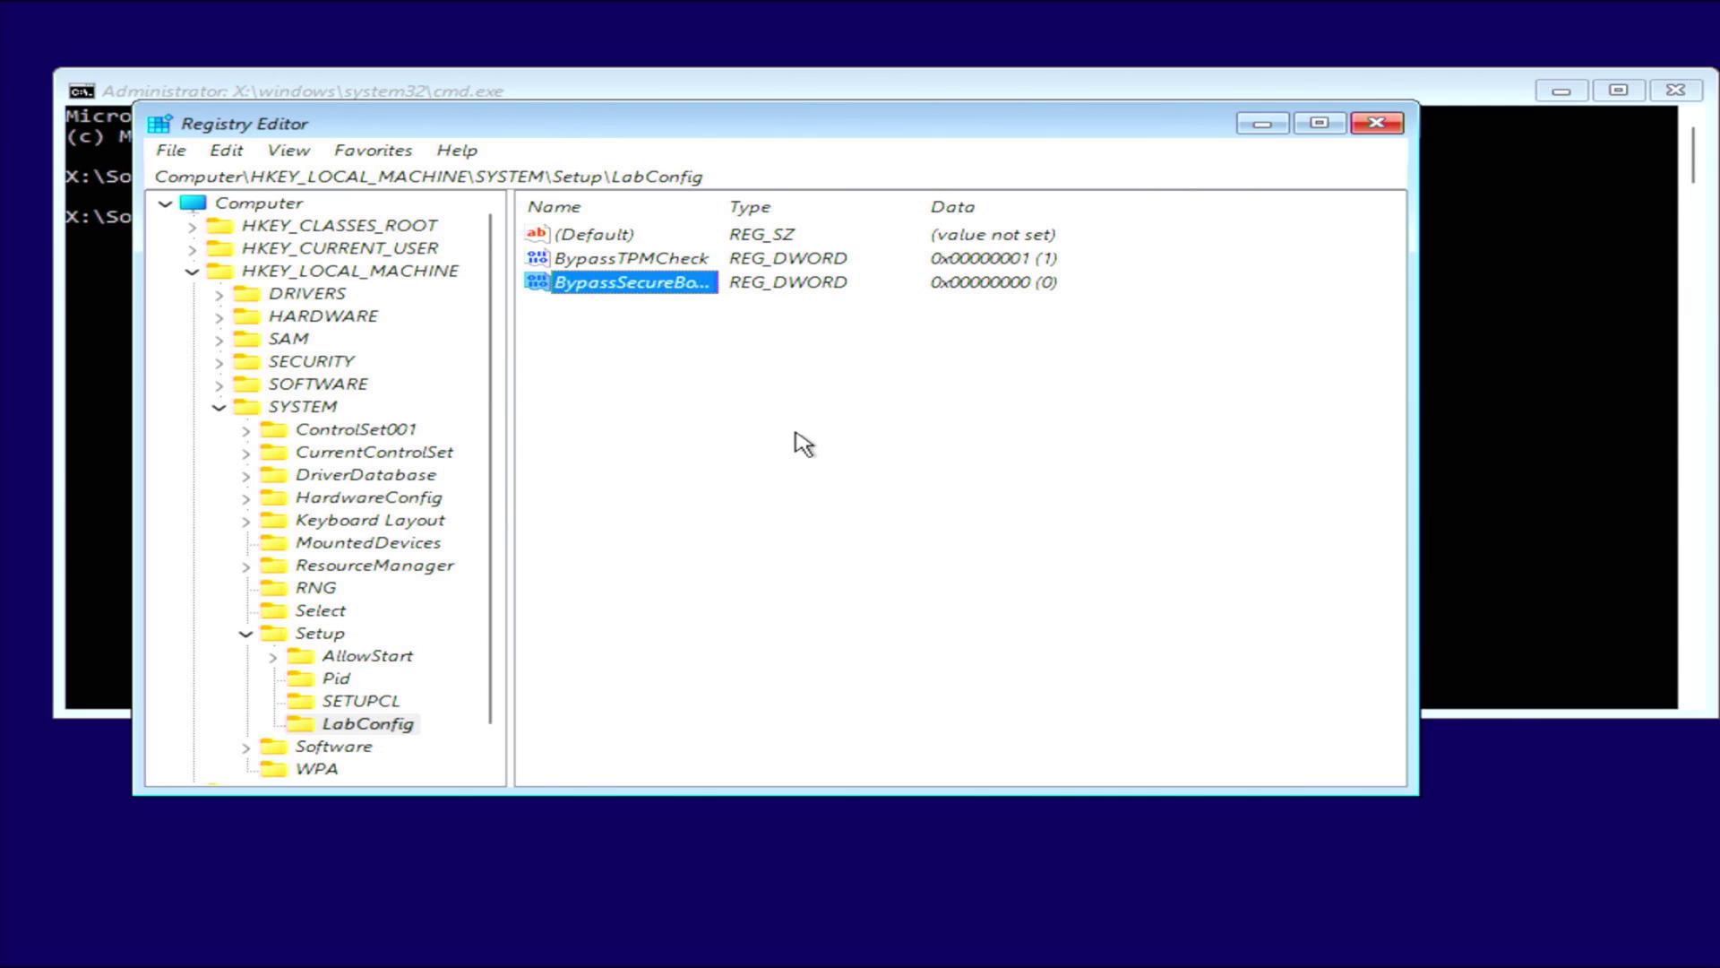
double_click(627, 287)
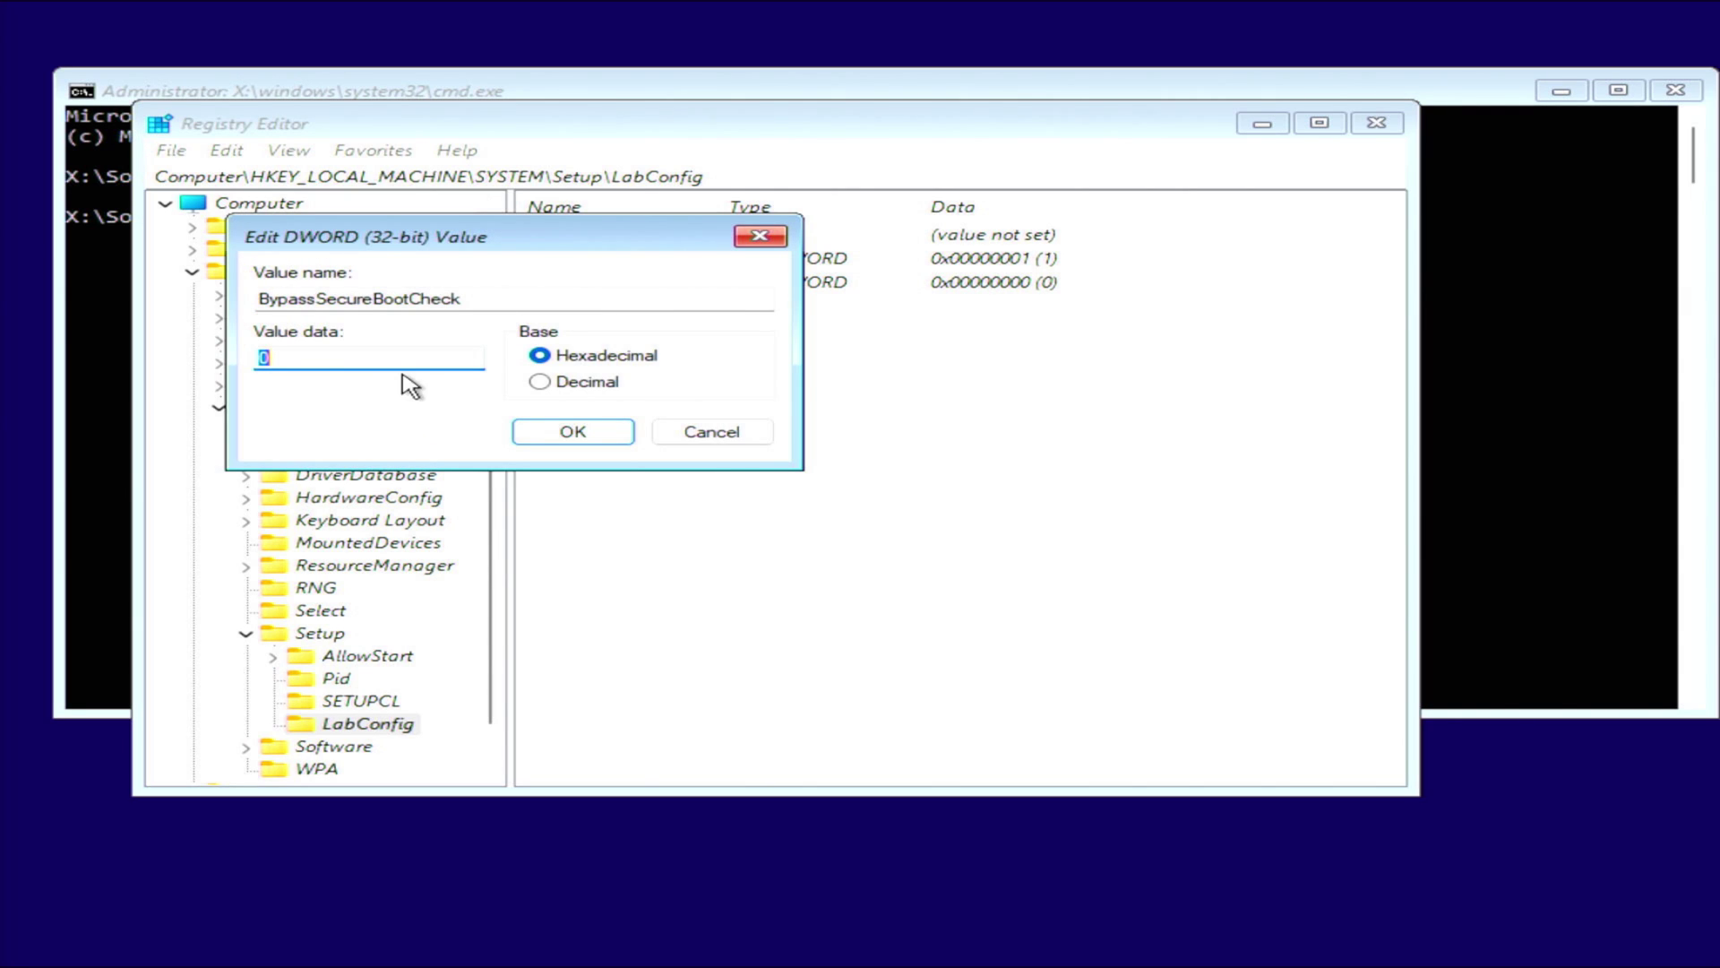
type("1")
left_click(591, 434)
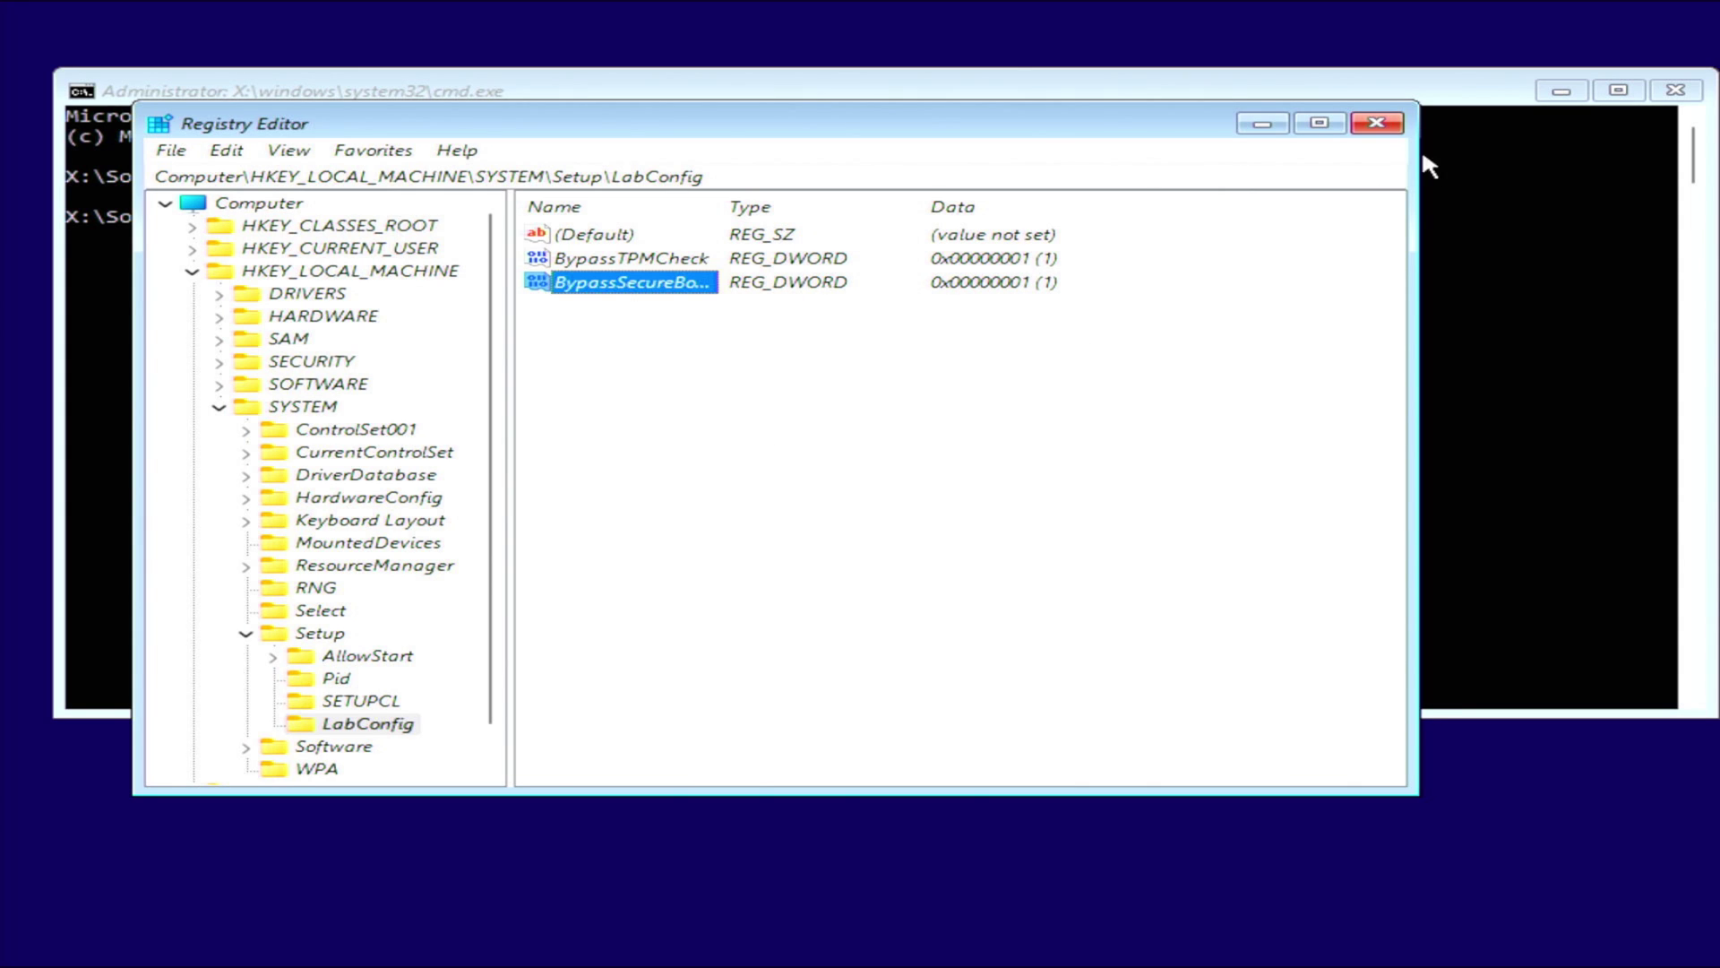
left_click(1377, 125)
Close the command prompt and install without a product key, choosing Windows 11 Pro and accepting the license.
left_click(1672, 91)
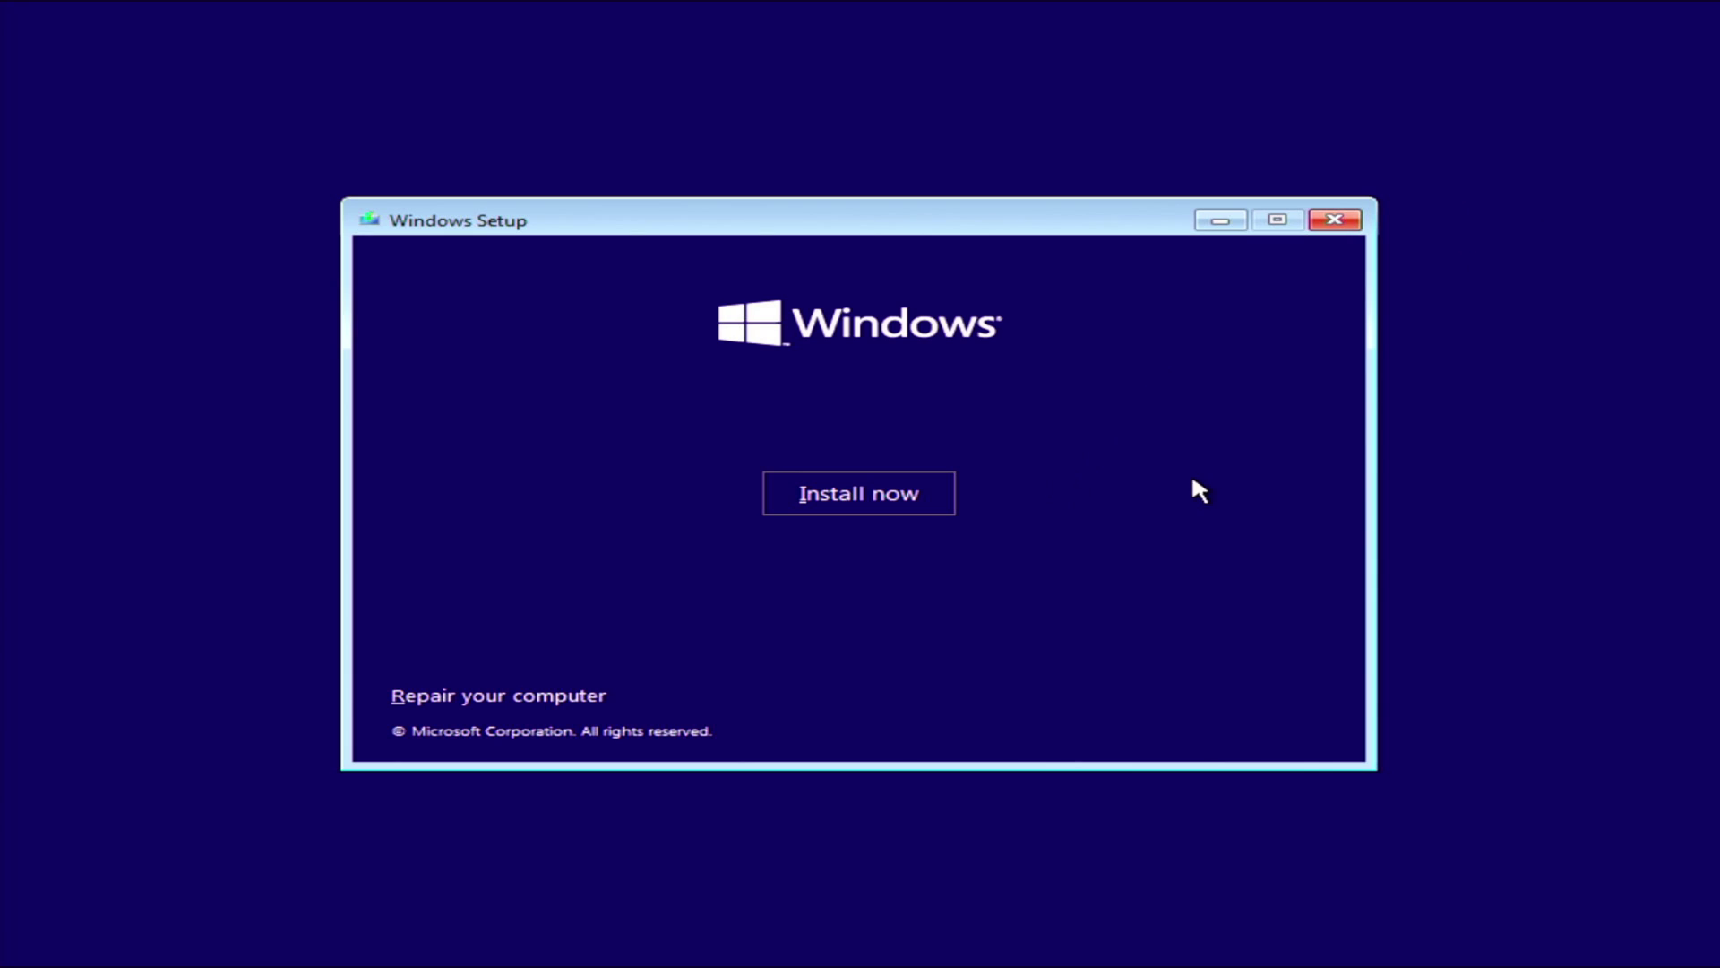
left_click(902, 499)
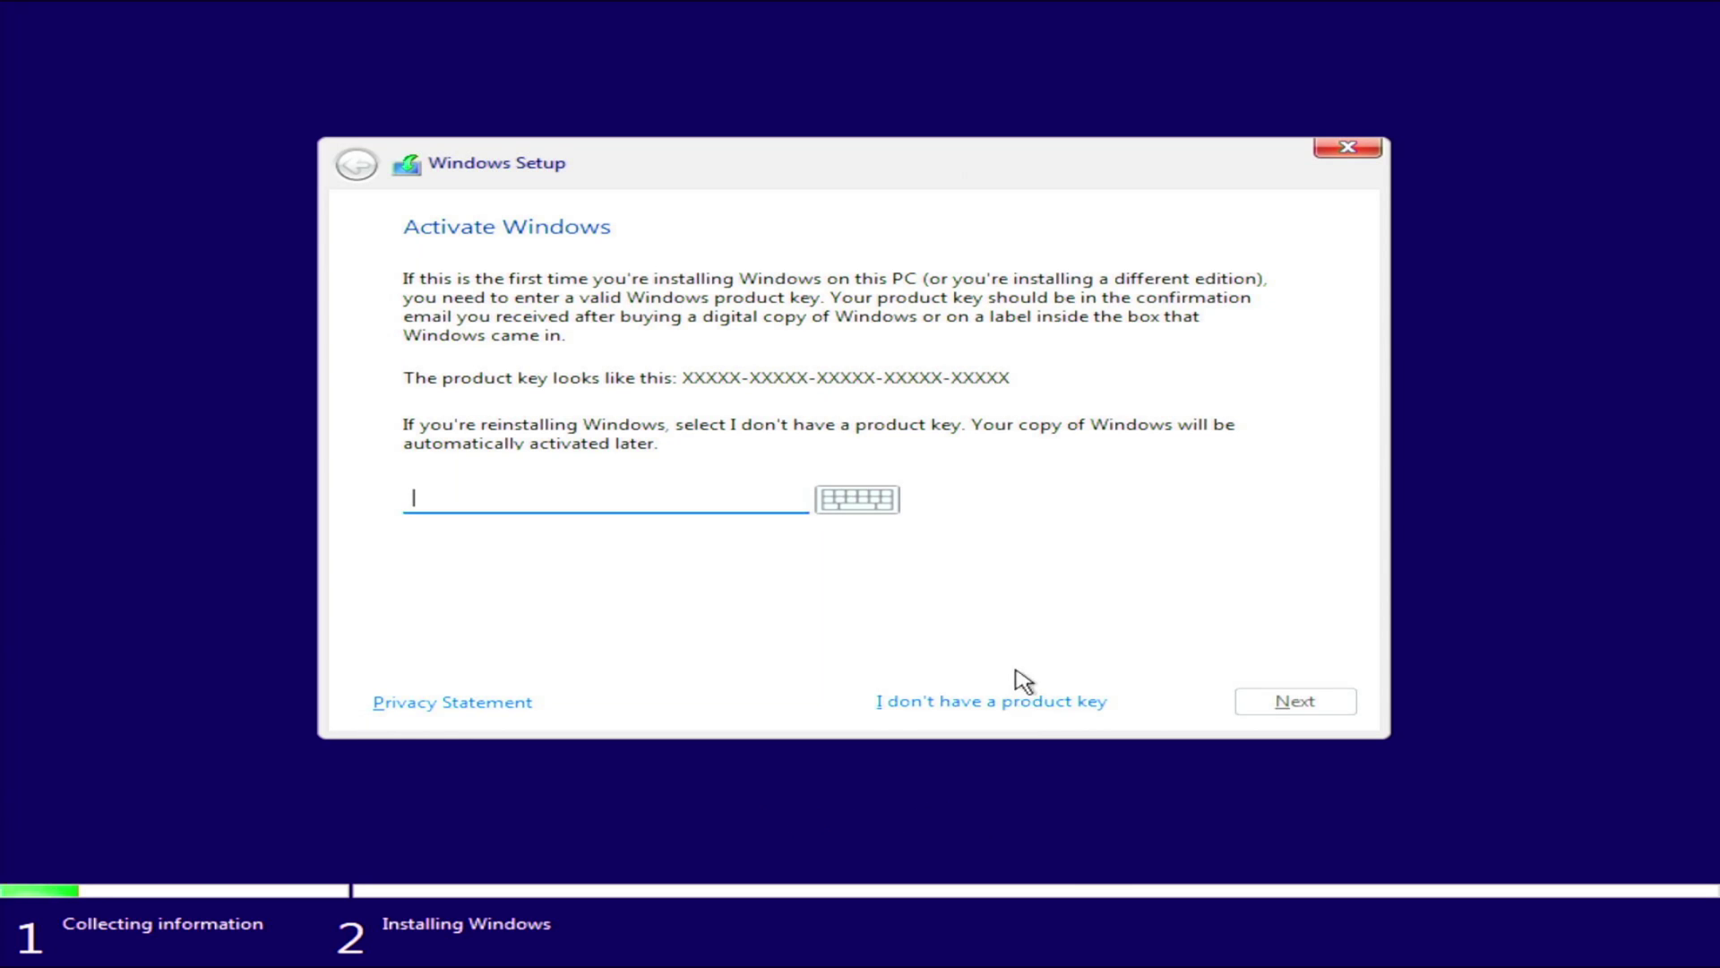
left_click(1006, 702)
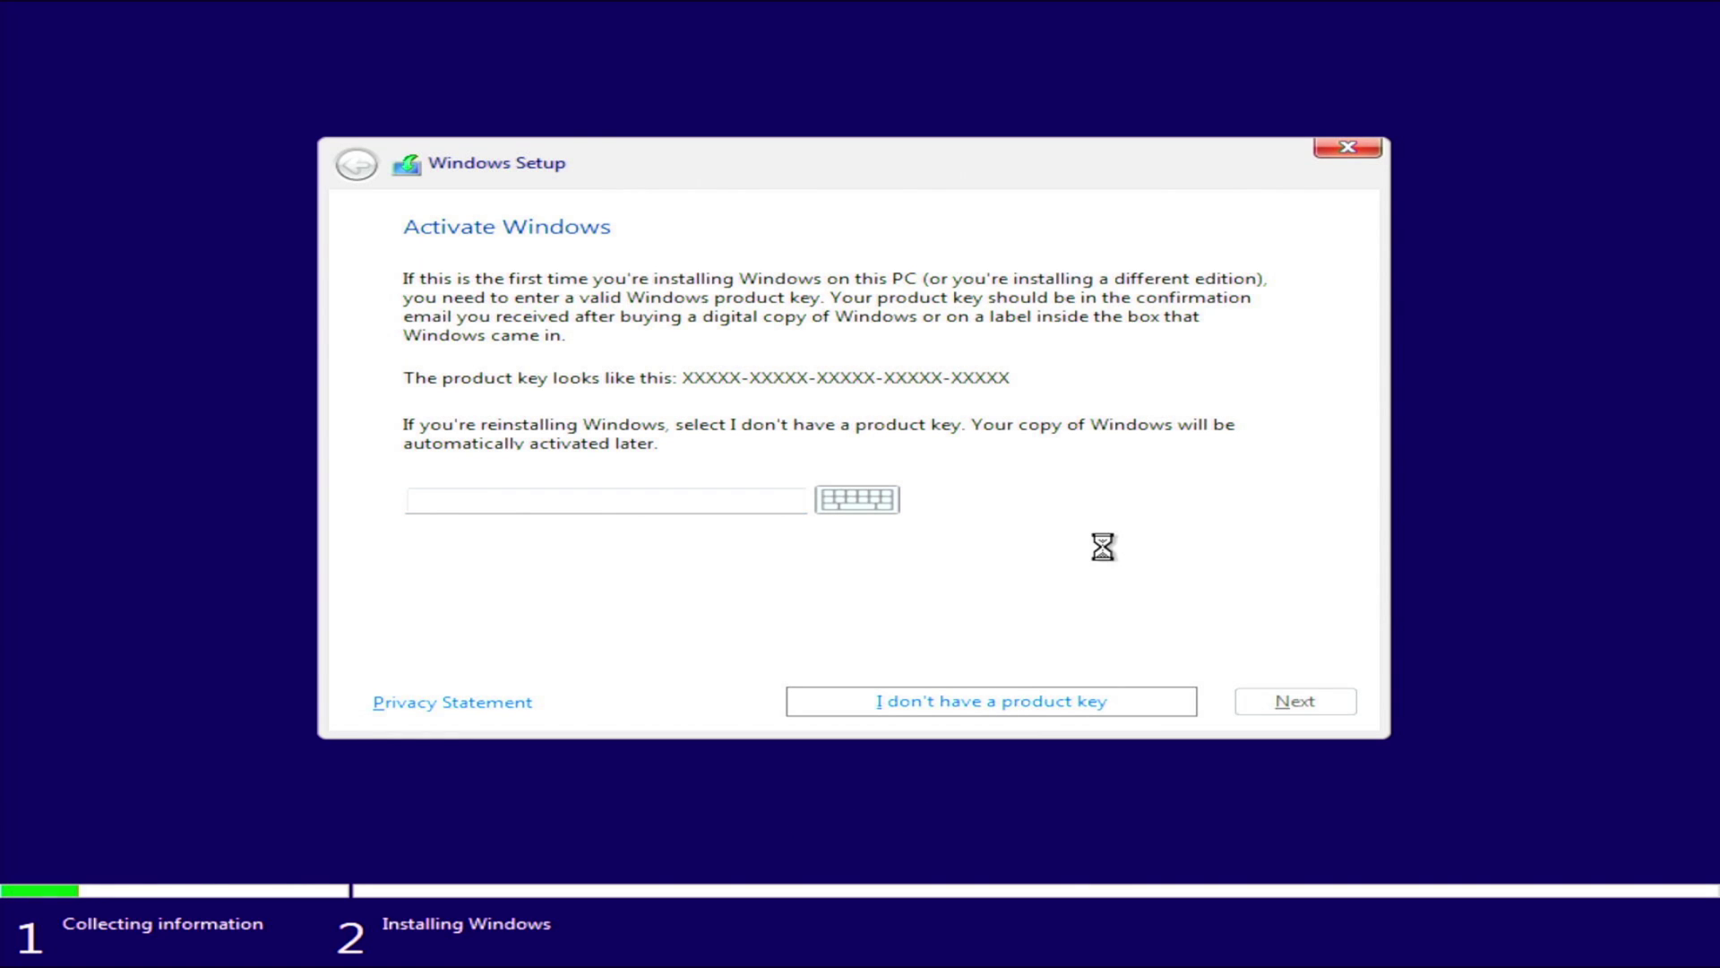
left_click(549, 439)
left_click(1328, 704)
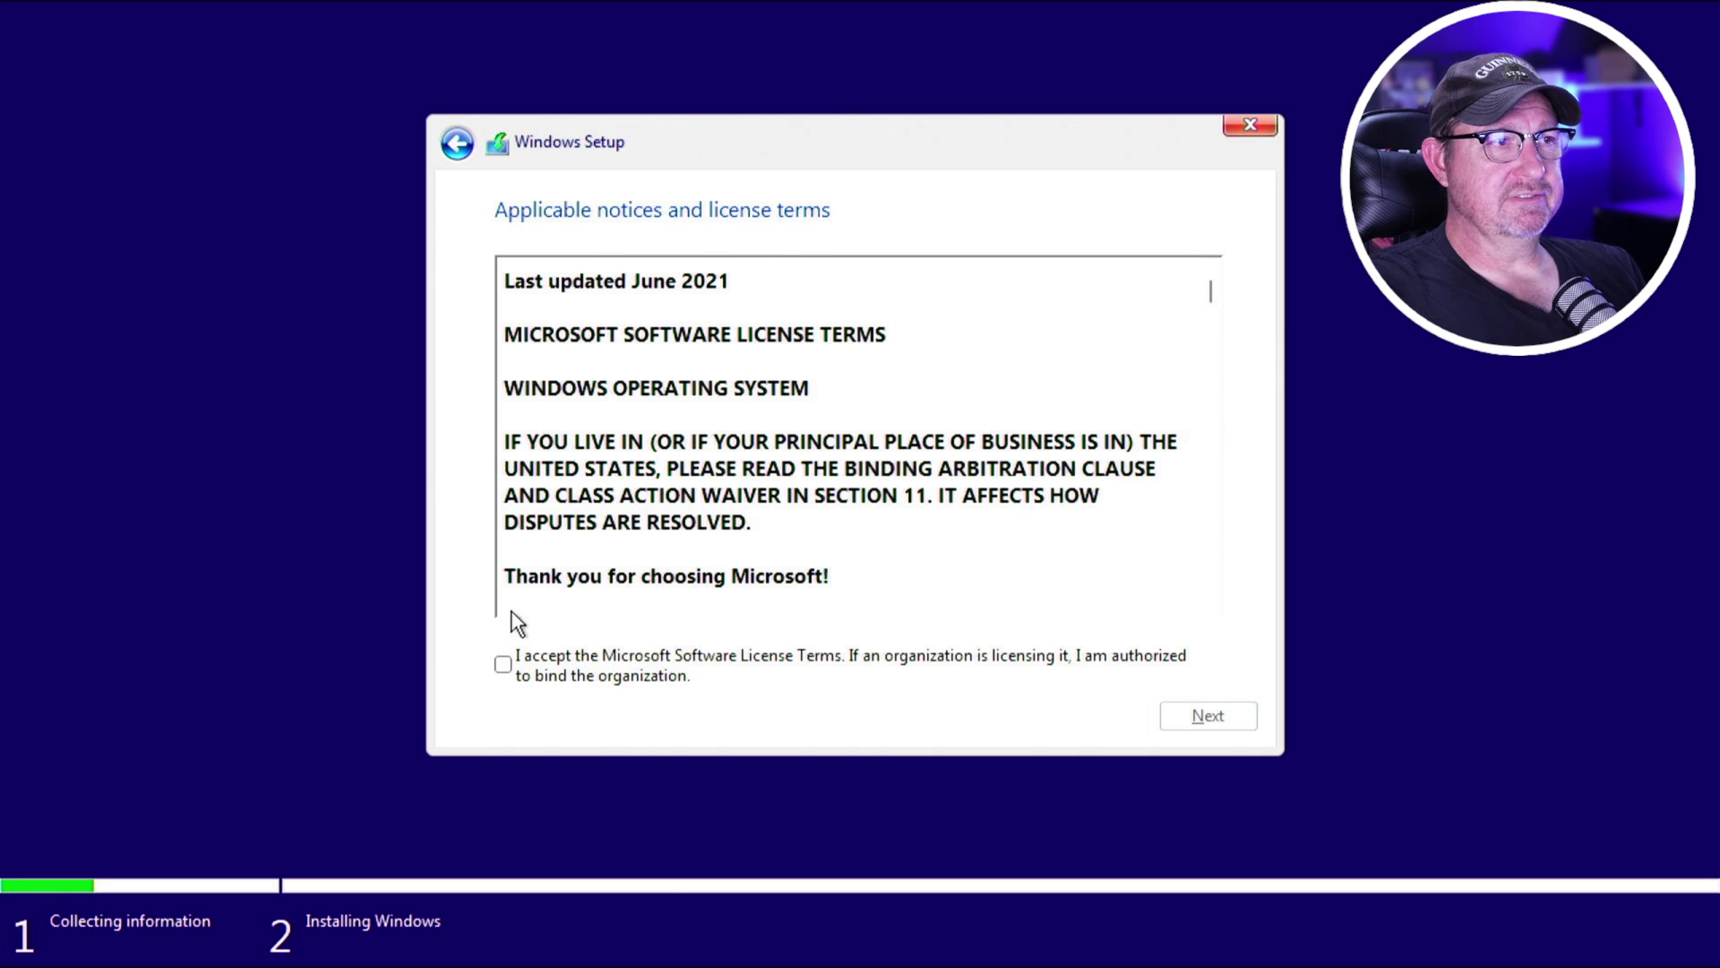
left_click(502, 664)
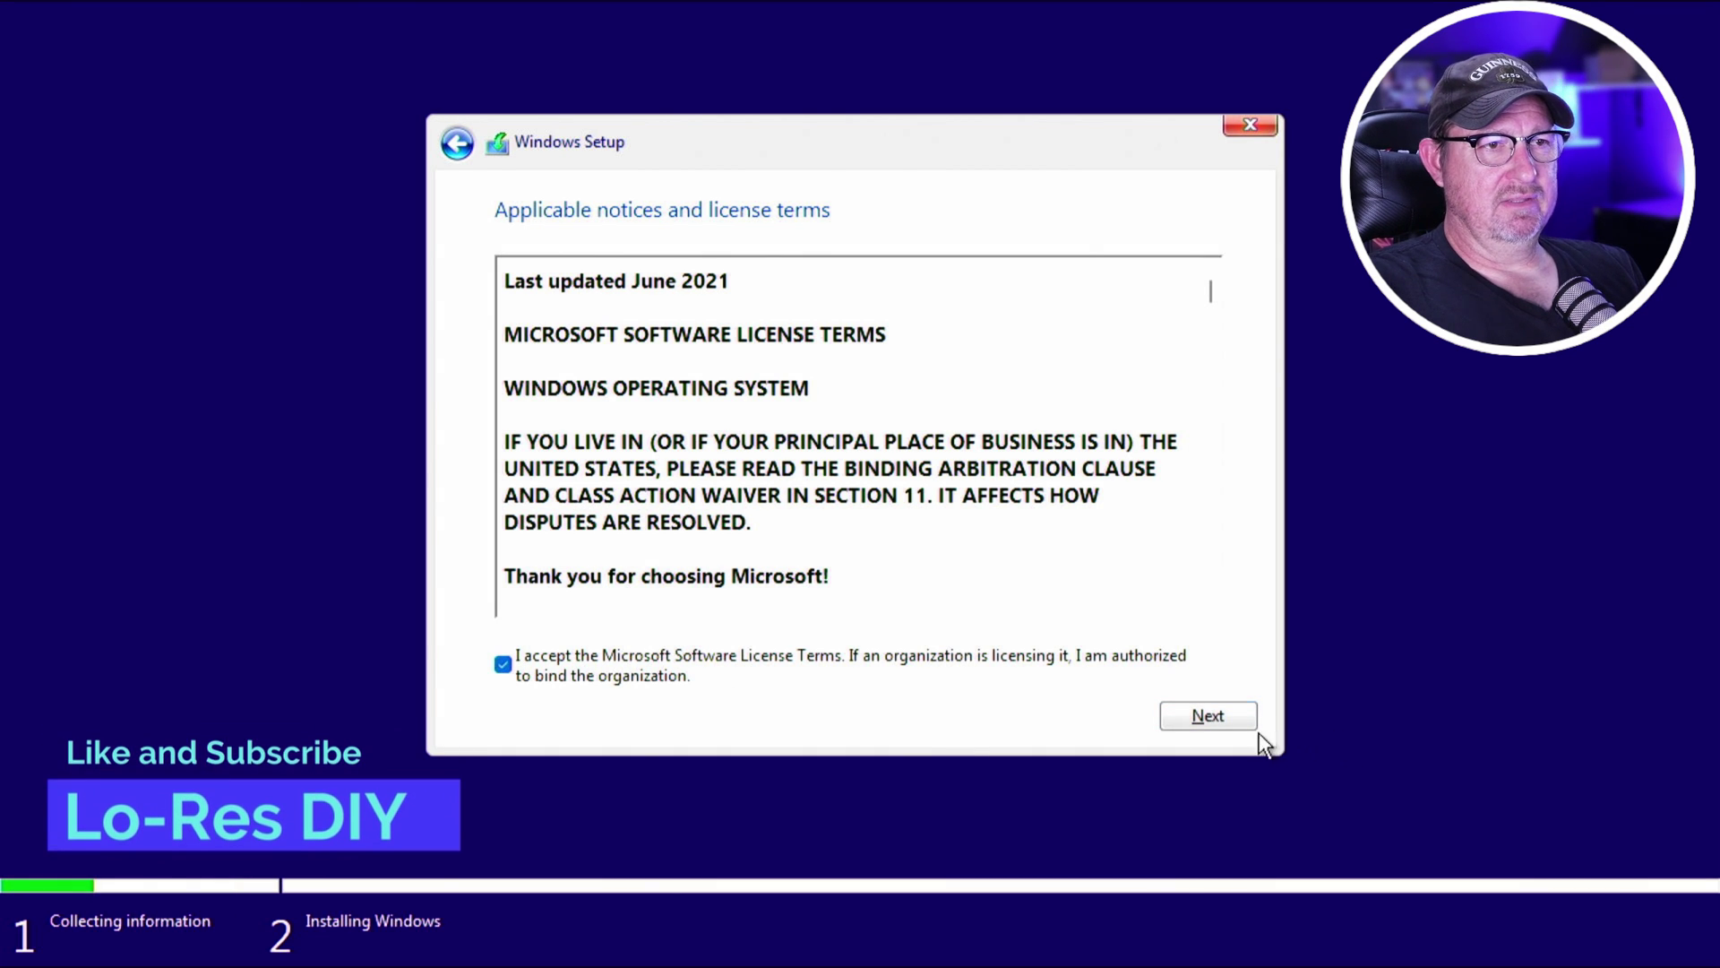
Continue past the license terms and choose Custom: Install Windows only (advanced).
left_click(1237, 718)
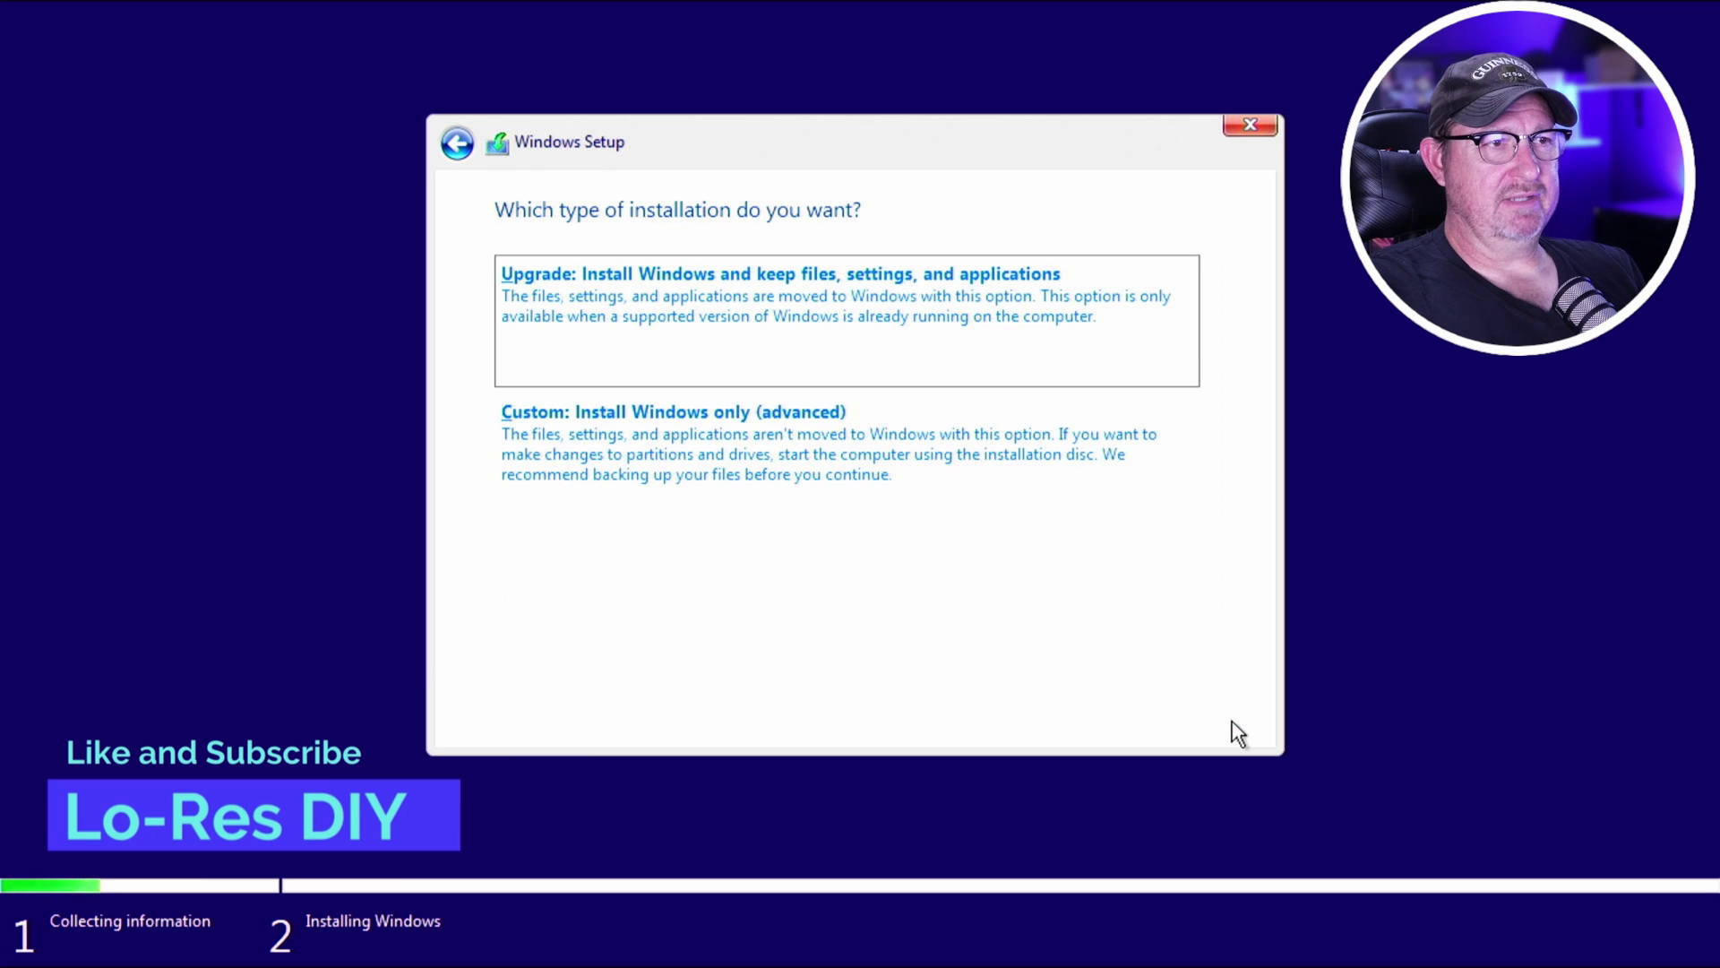
left_click(581, 426)
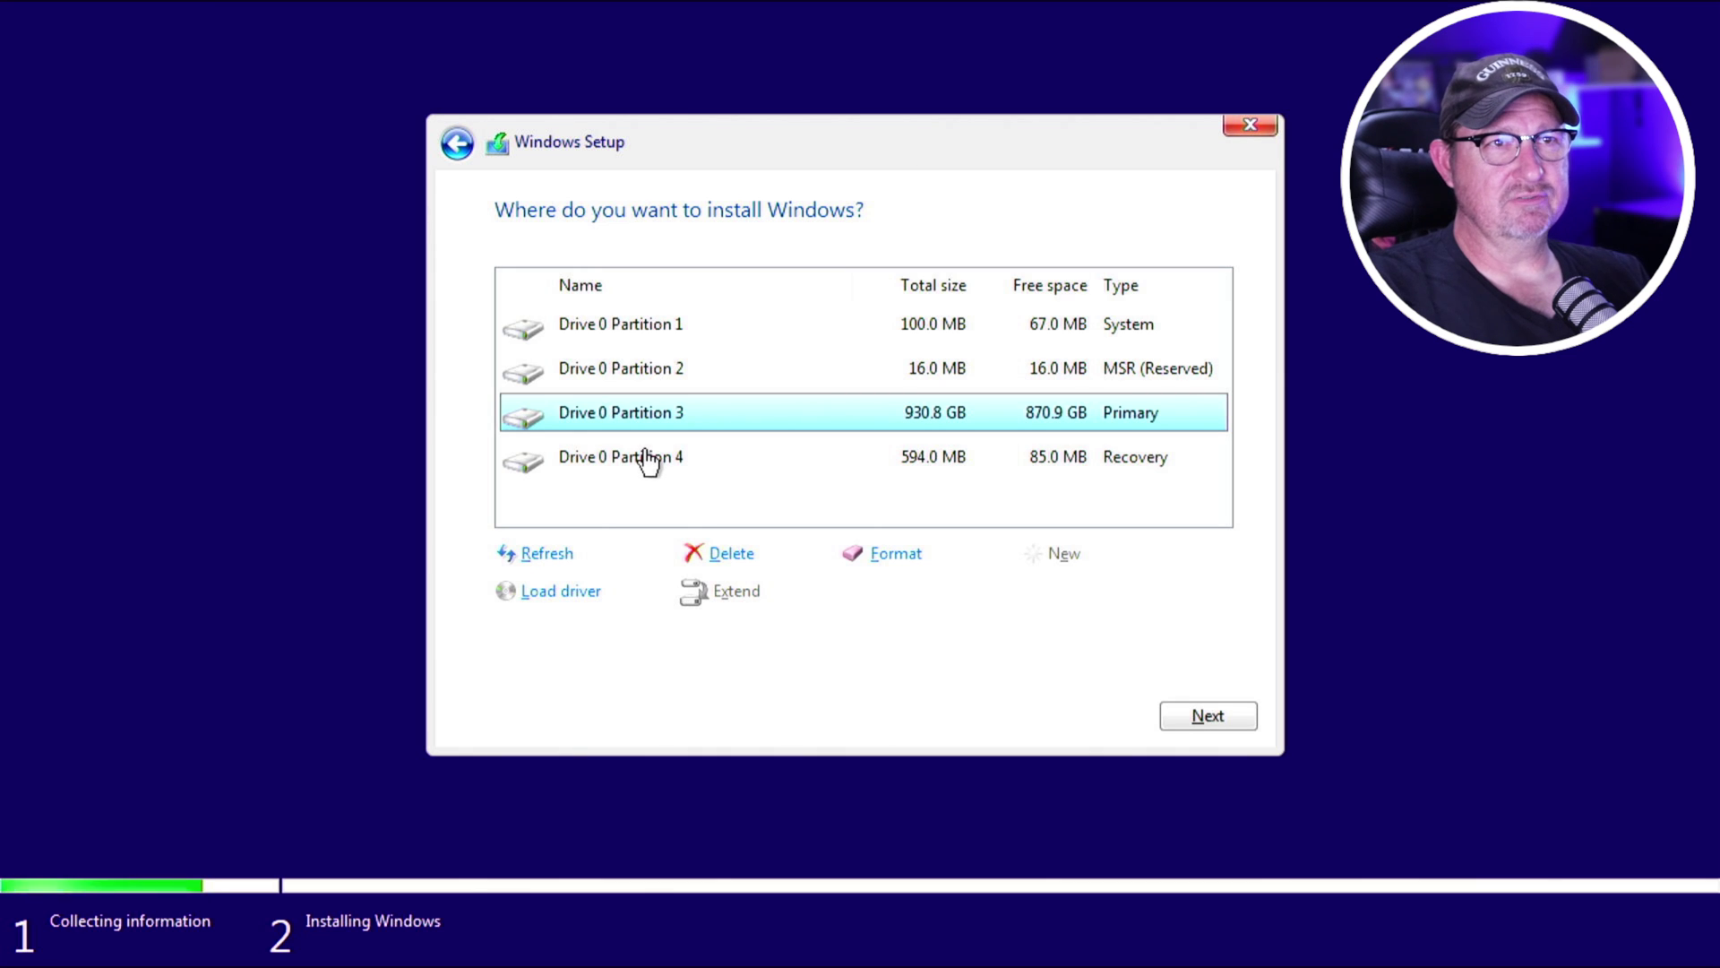
Delete the Drive 0 recovery and other partitions, then install onto the unallocated space.
left_click(648, 463)
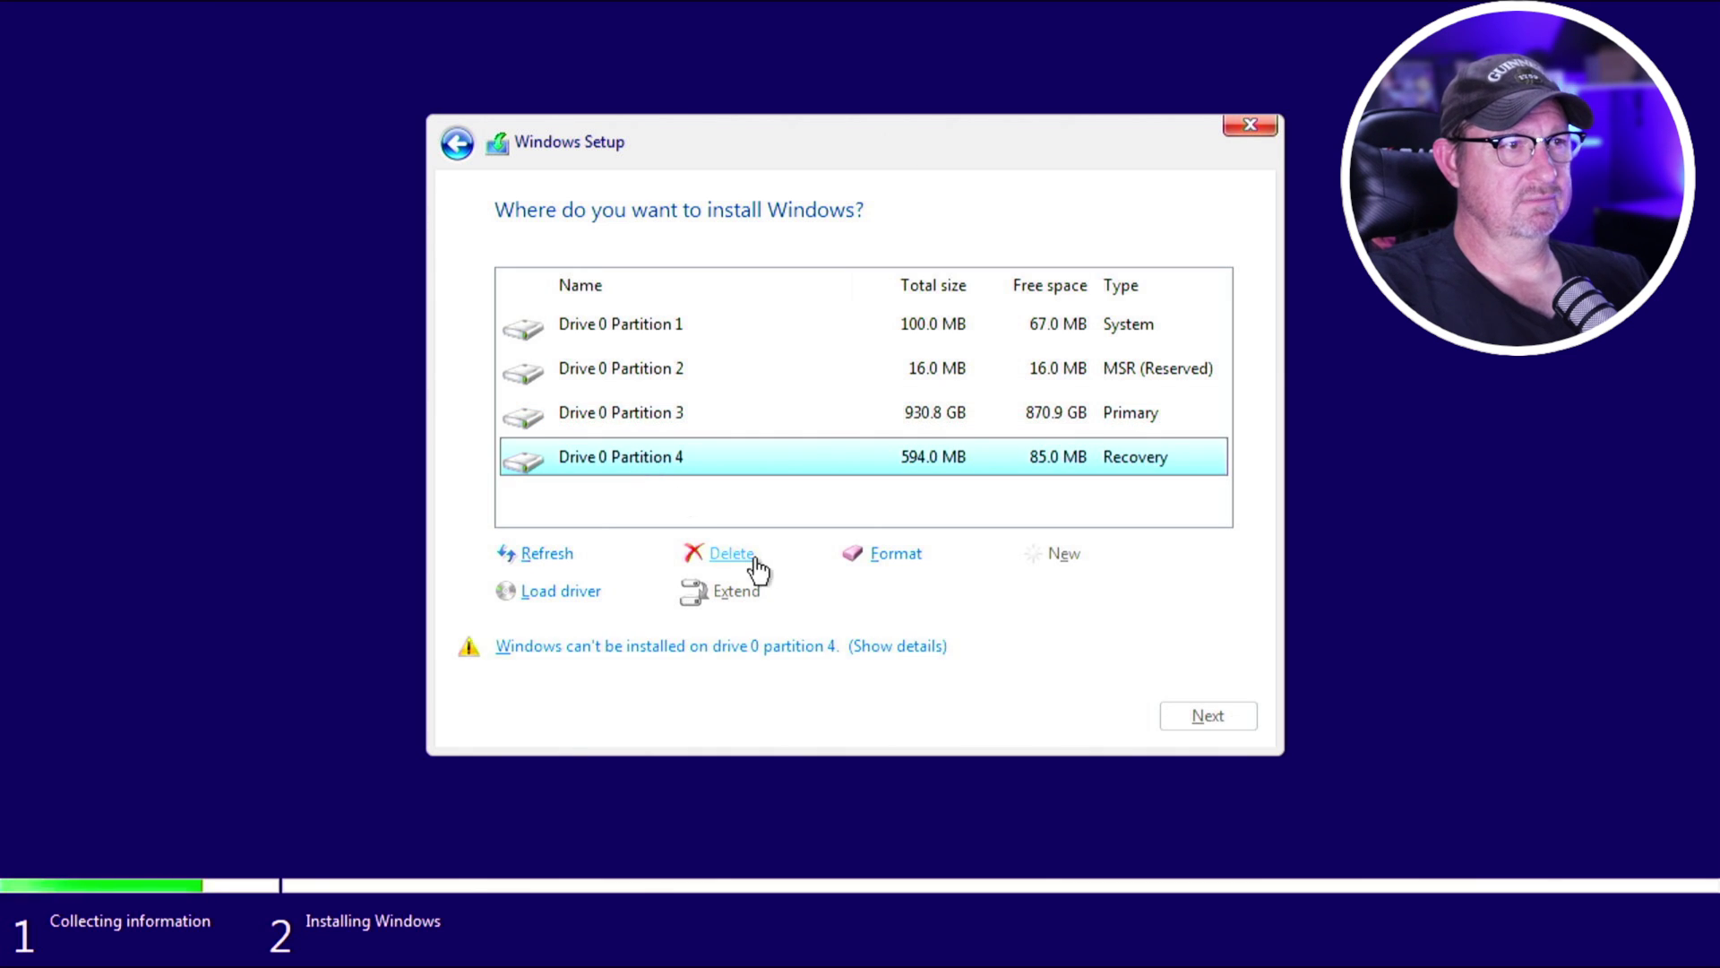
left_click(740, 556)
left_click(676, 433)
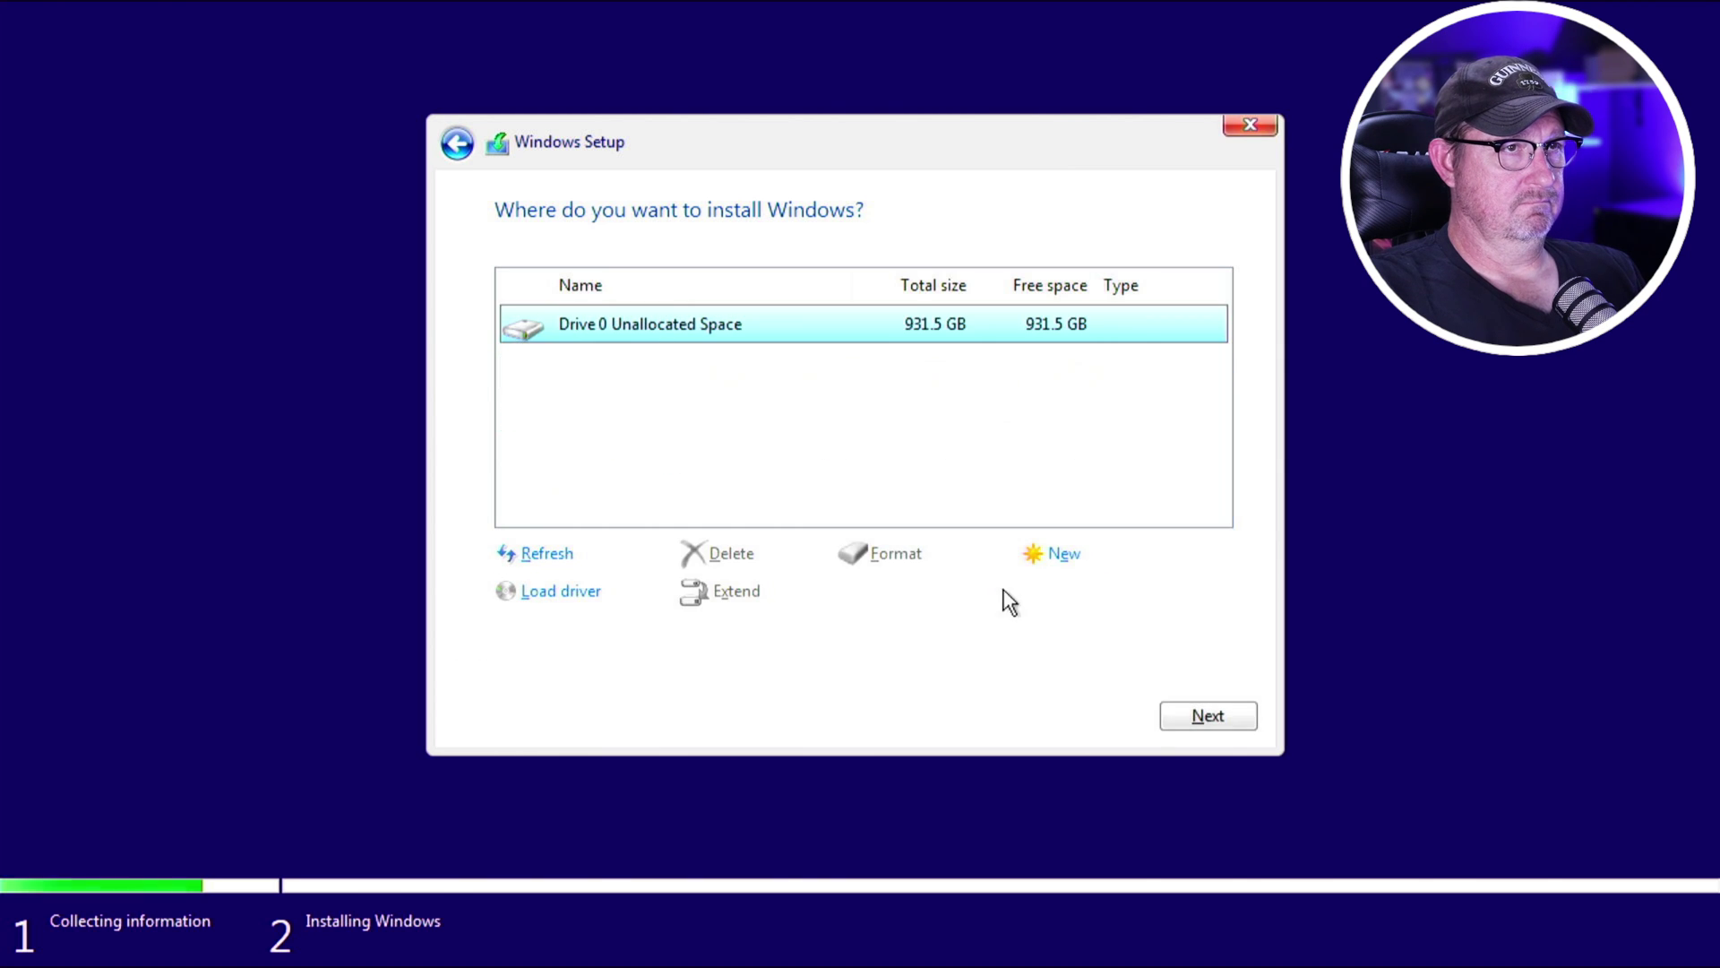
left_click(1182, 715)
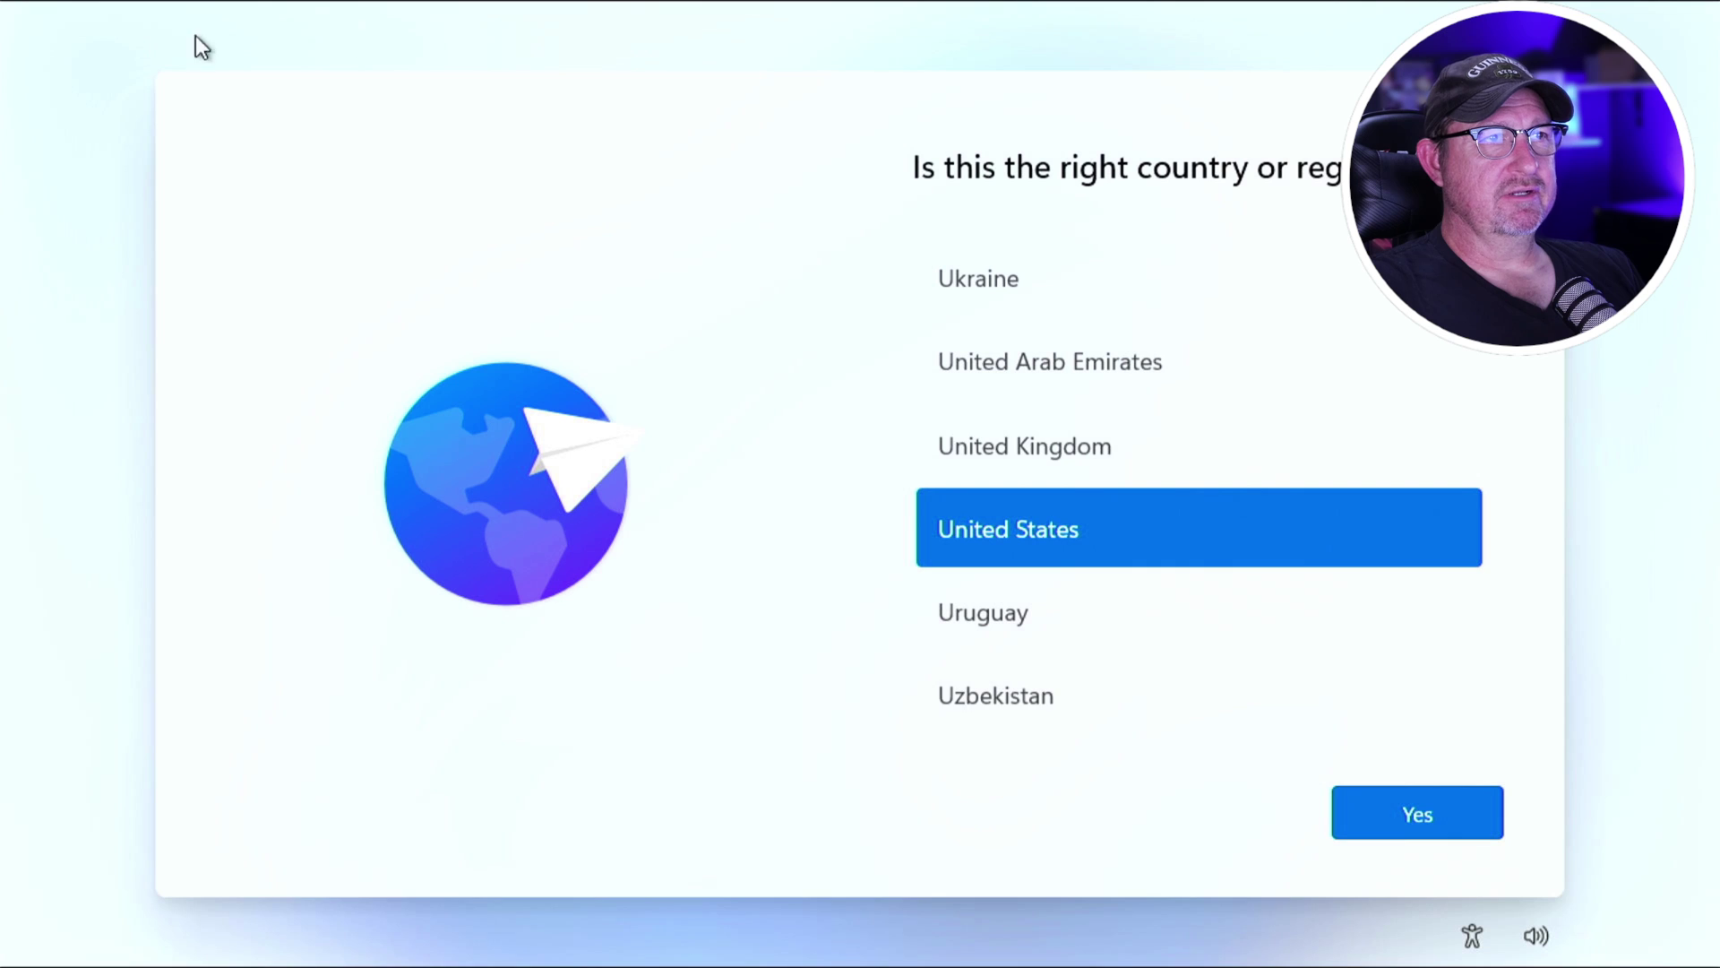
Confirm United States as region, accept the US keyboard layout and skip a second layout.
left_click(1419, 826)
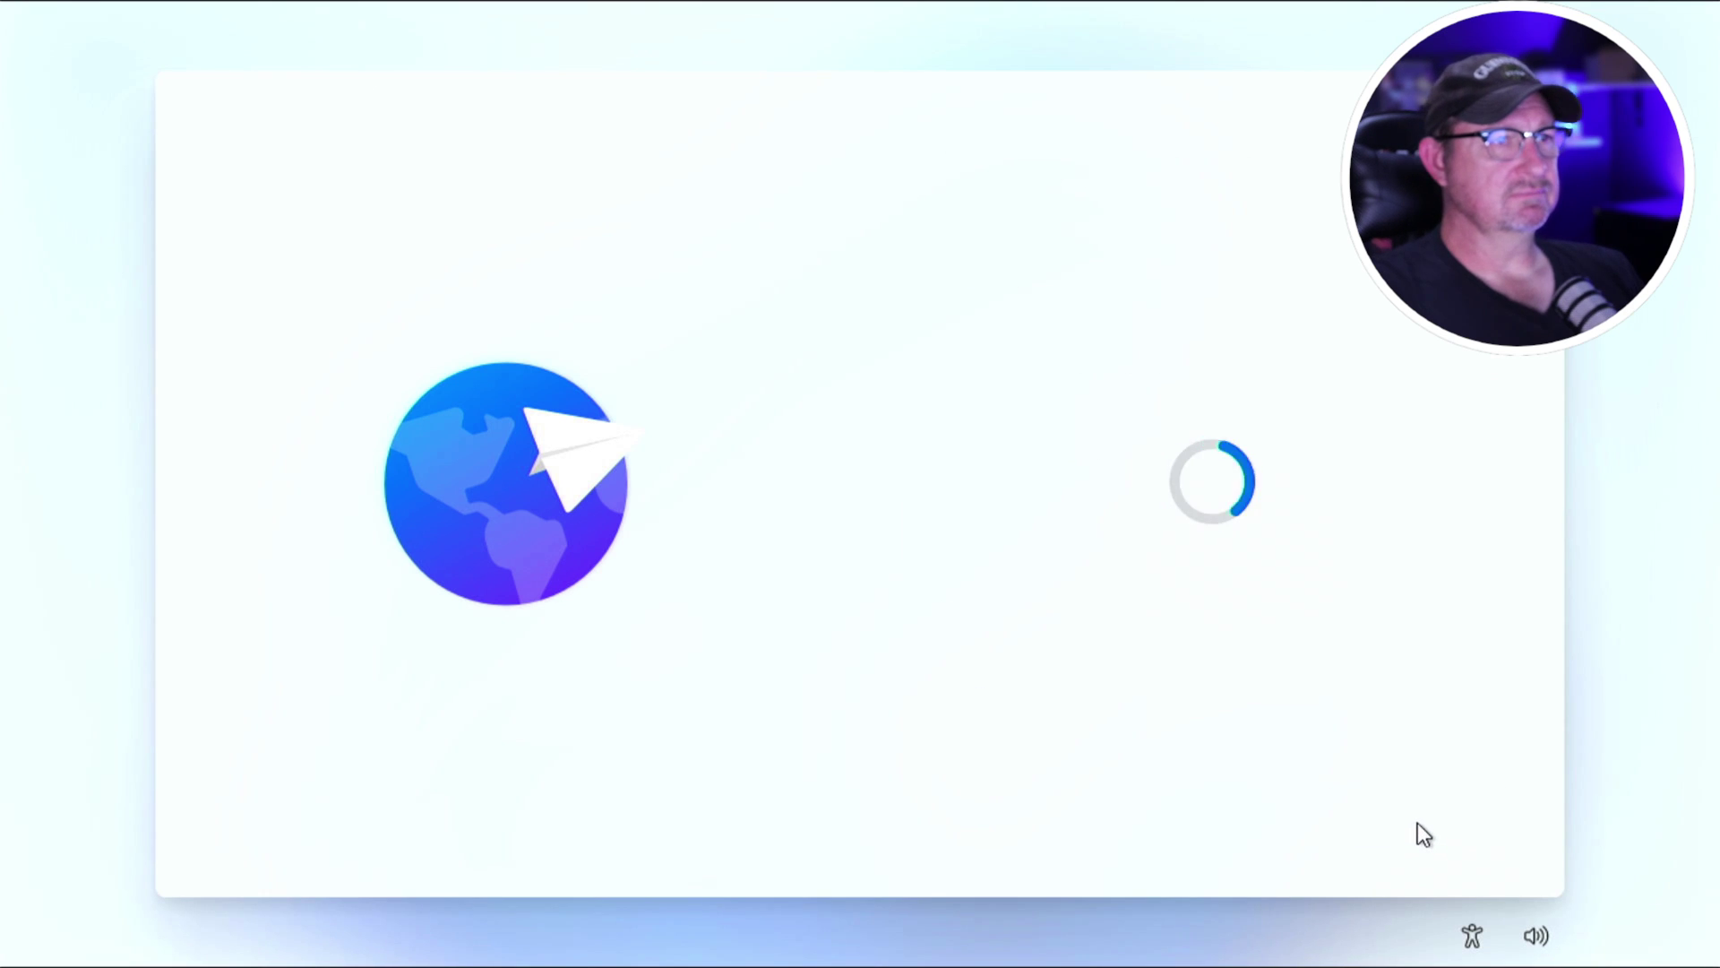
left_click(1417, 822)
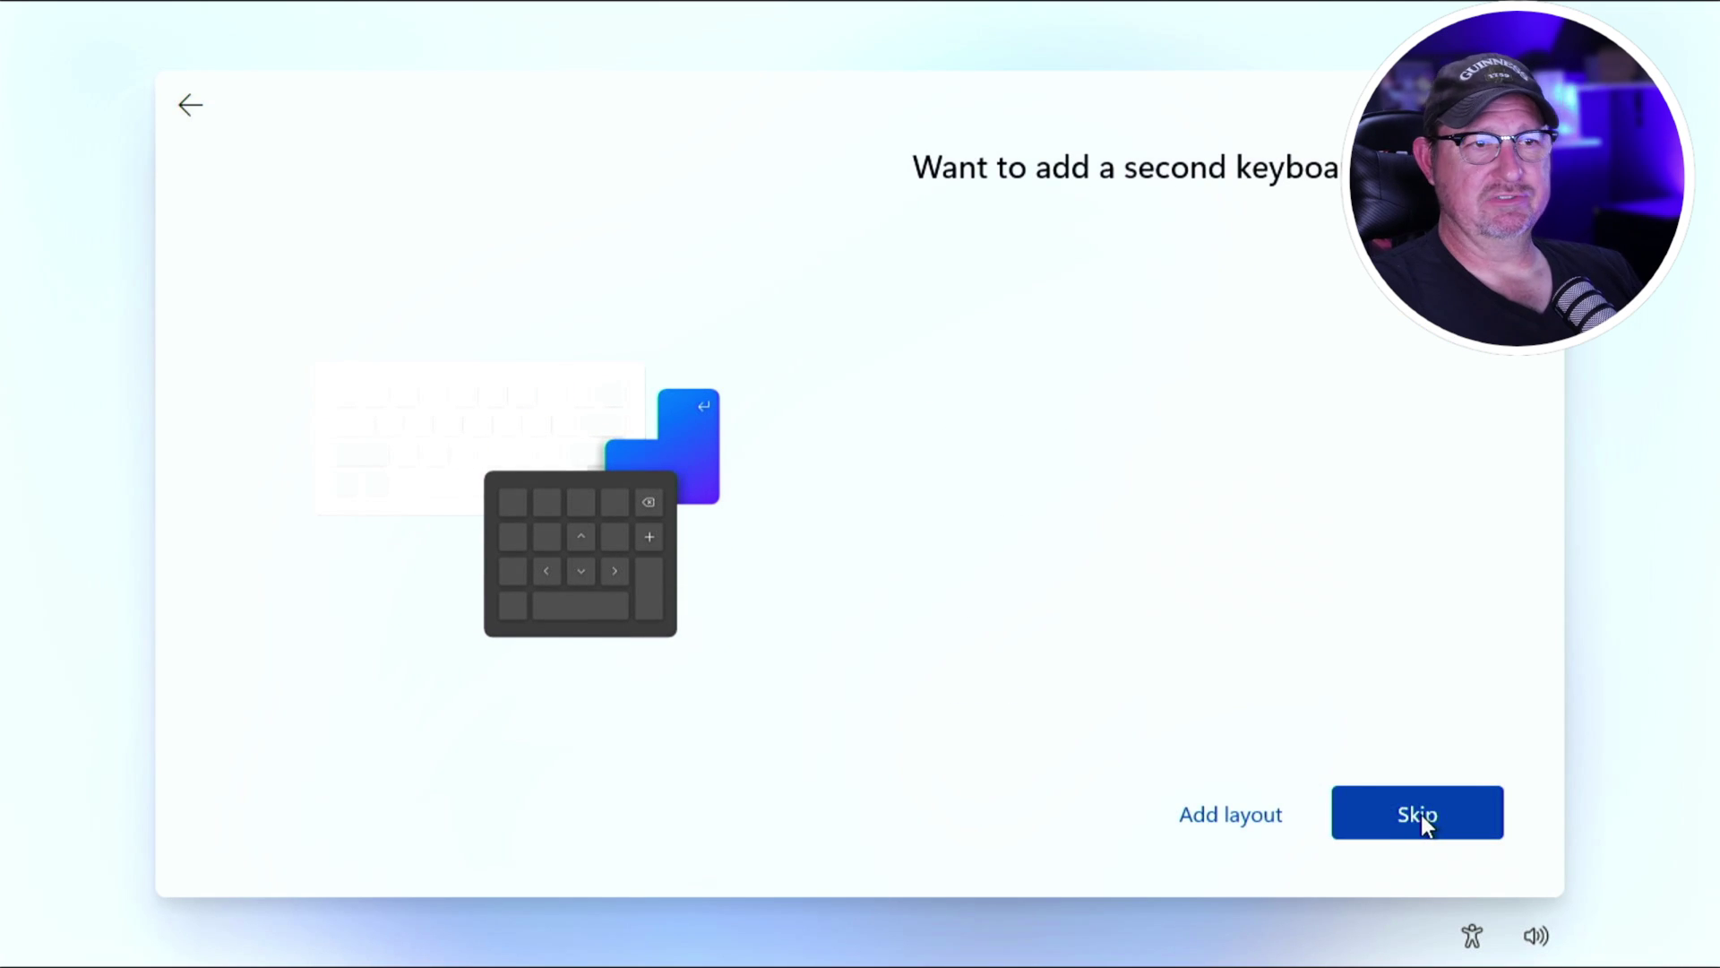
left_click(1421, 815)
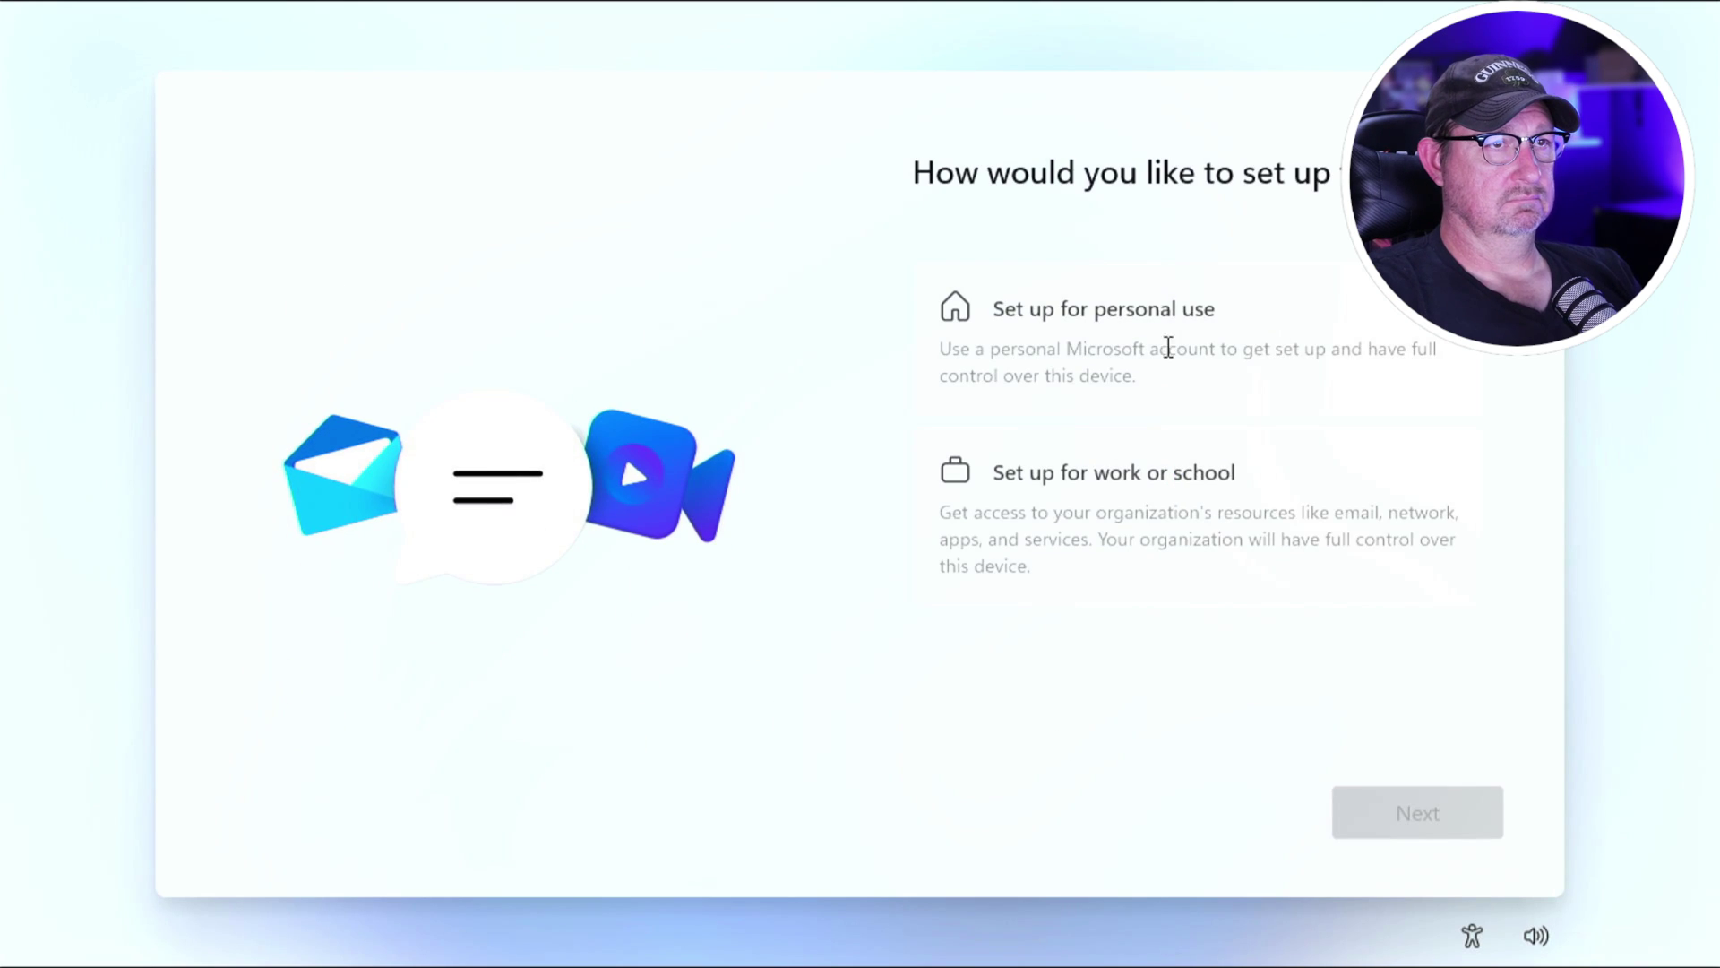
Set up for personal use, choose Offline account under sign-in options and skip the Microsoft account.
left_click(962, 327)
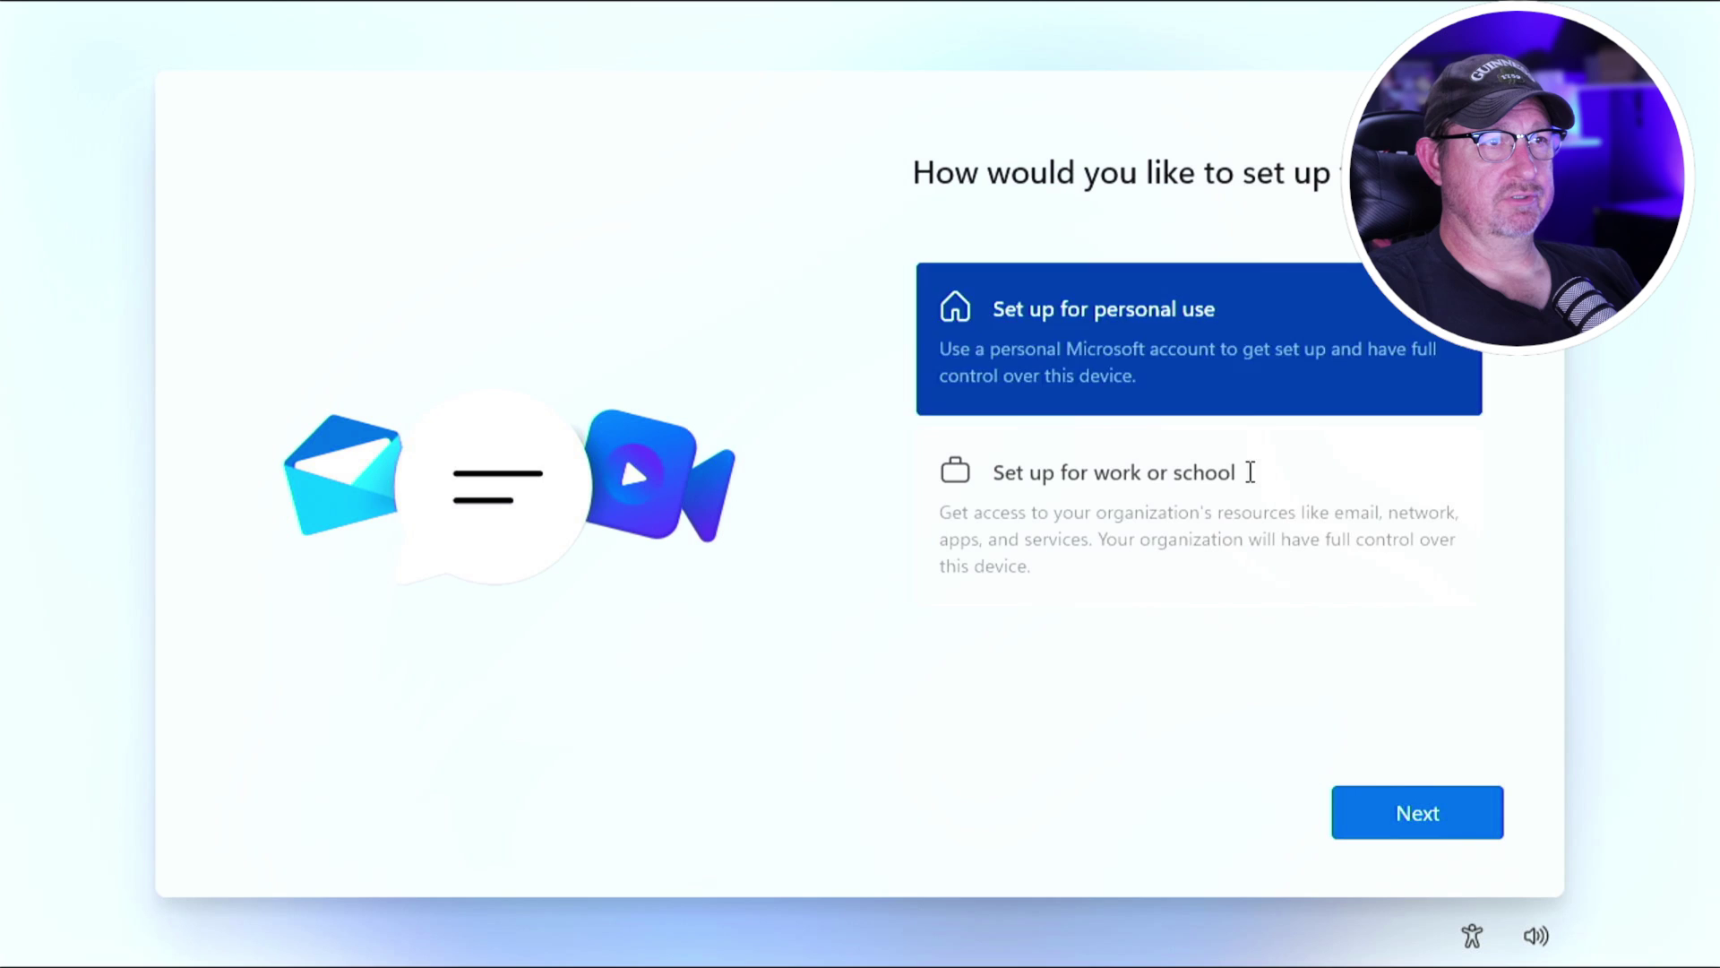
left_click(1390, 810)
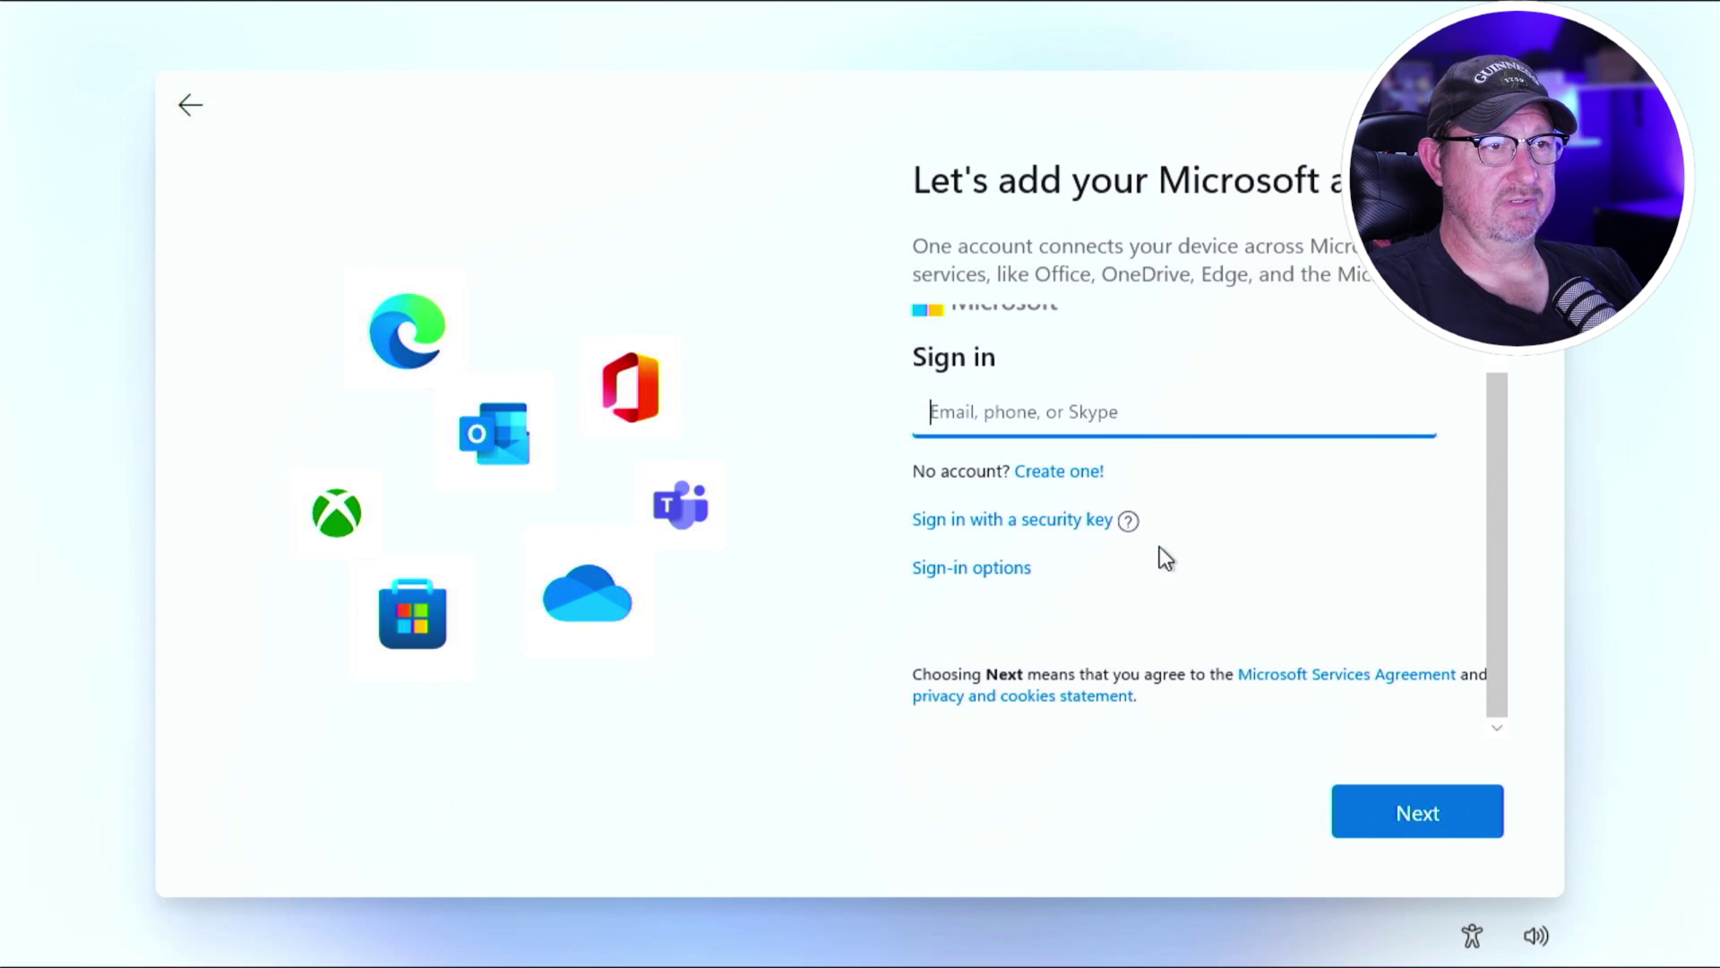
left_click(992, 574)
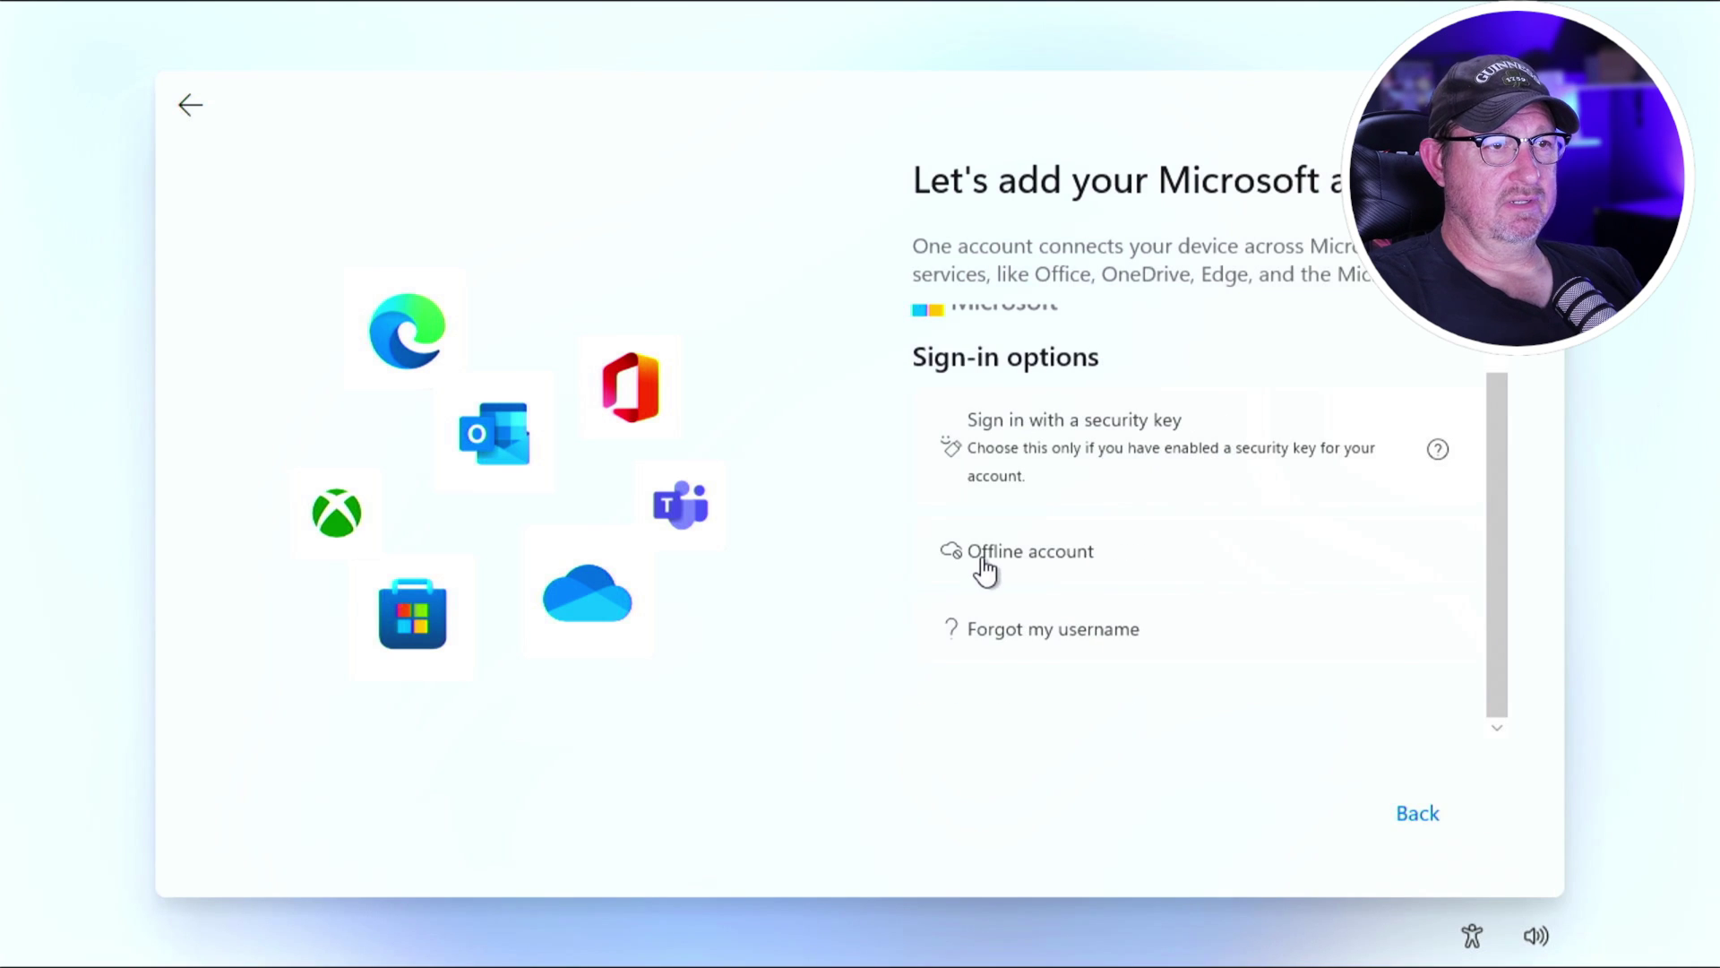
left_click(987, 563)
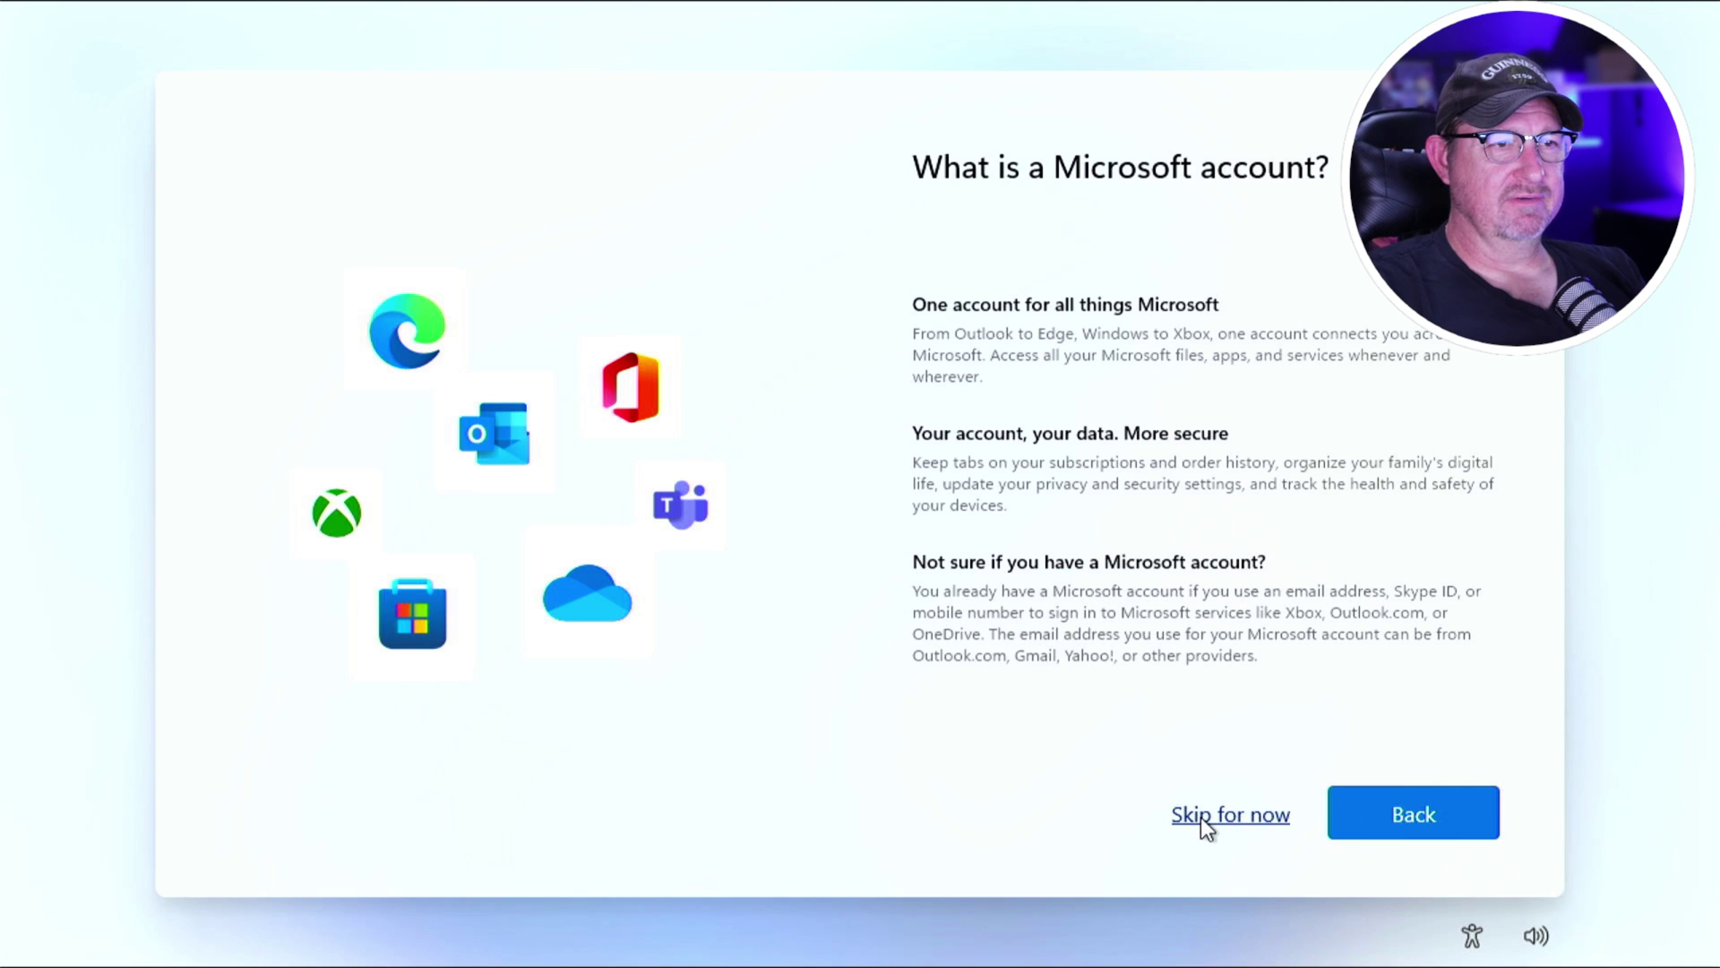
left_click(1202, 815)
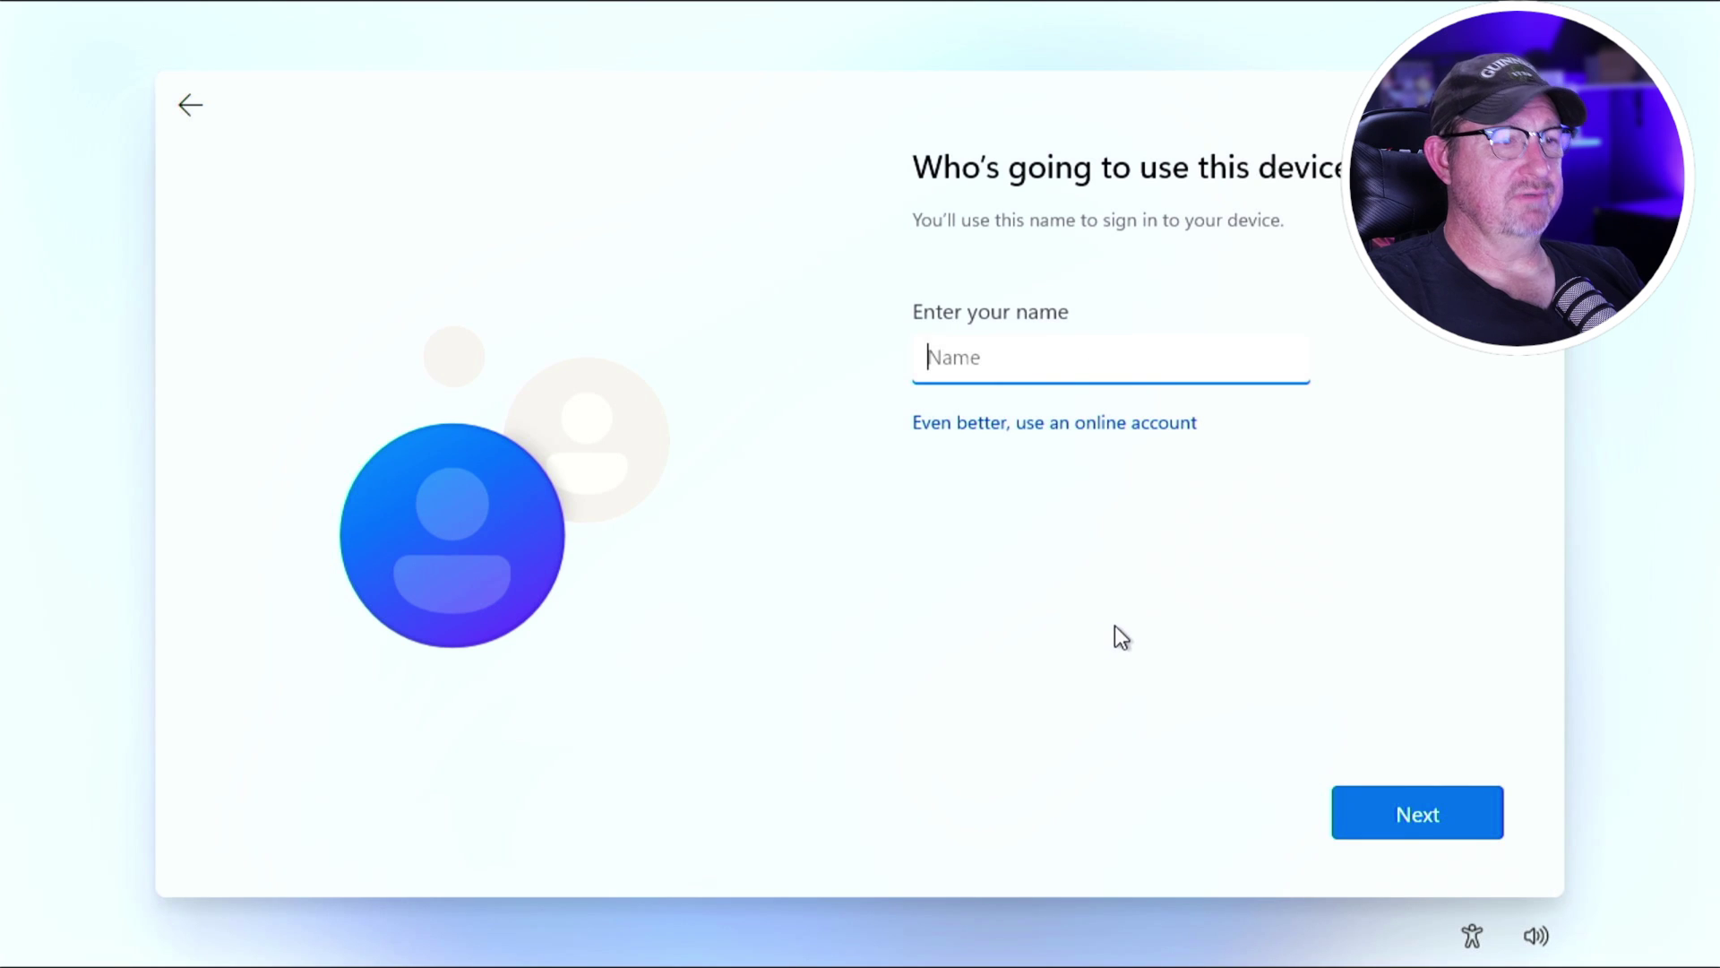
Enter a local user name, replacing the first one that matched the PC name and was rejected.
type("LoRes")
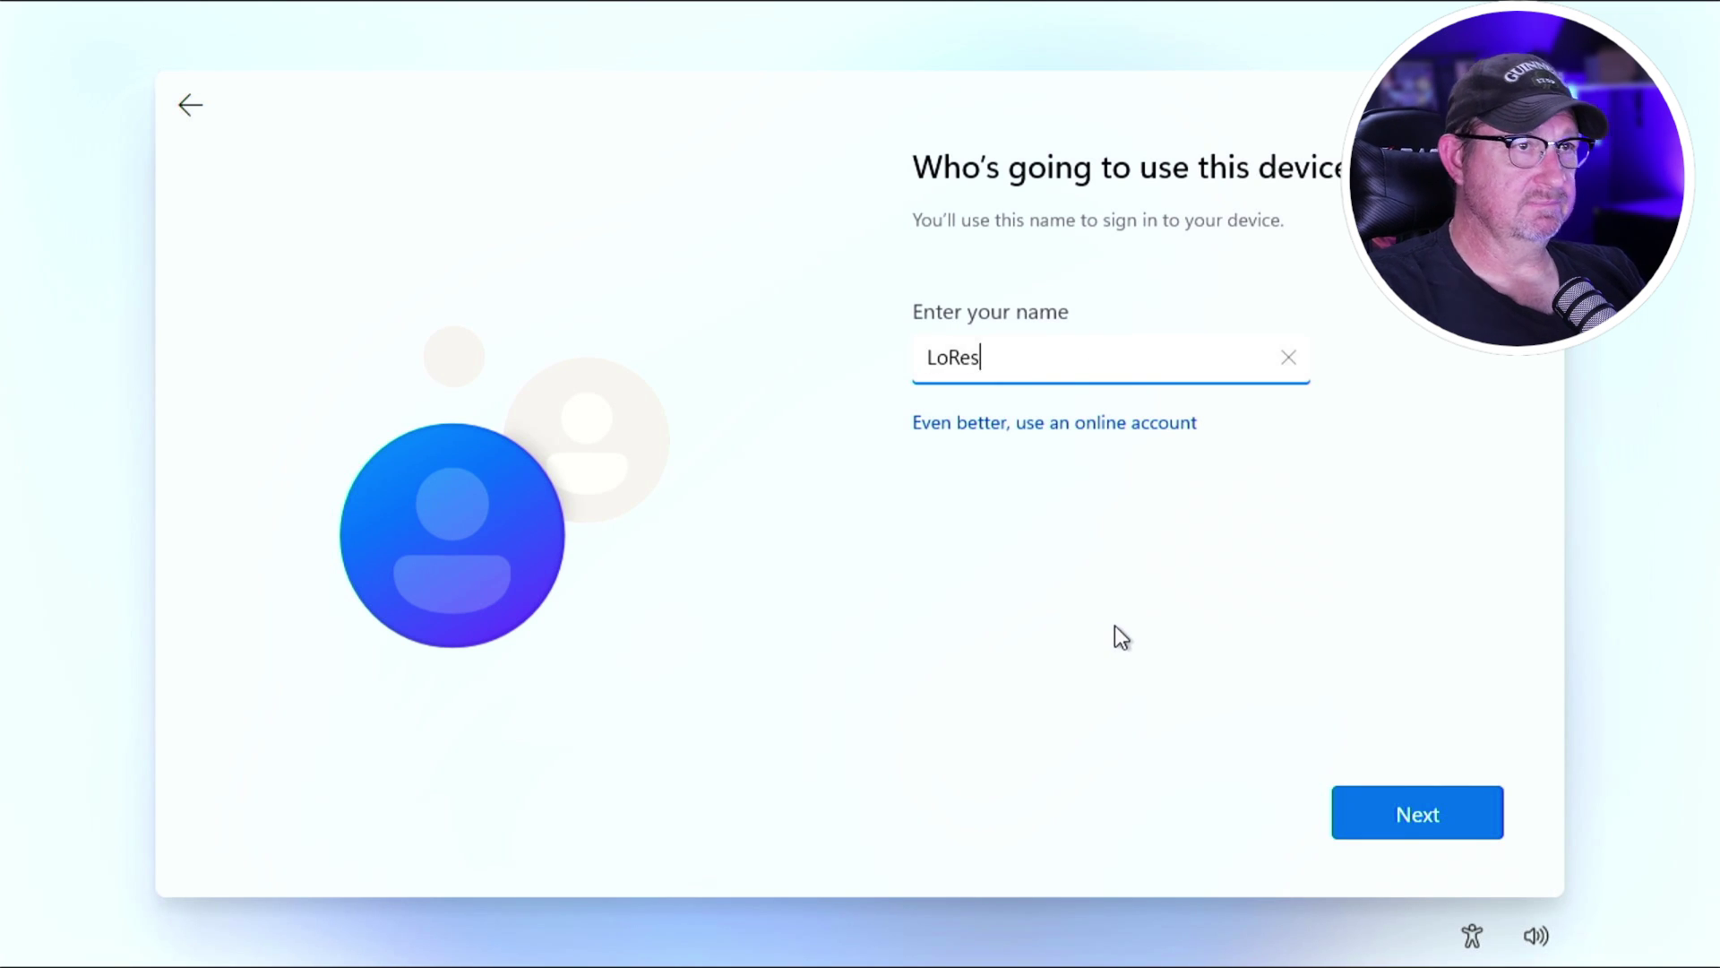
key("Return")
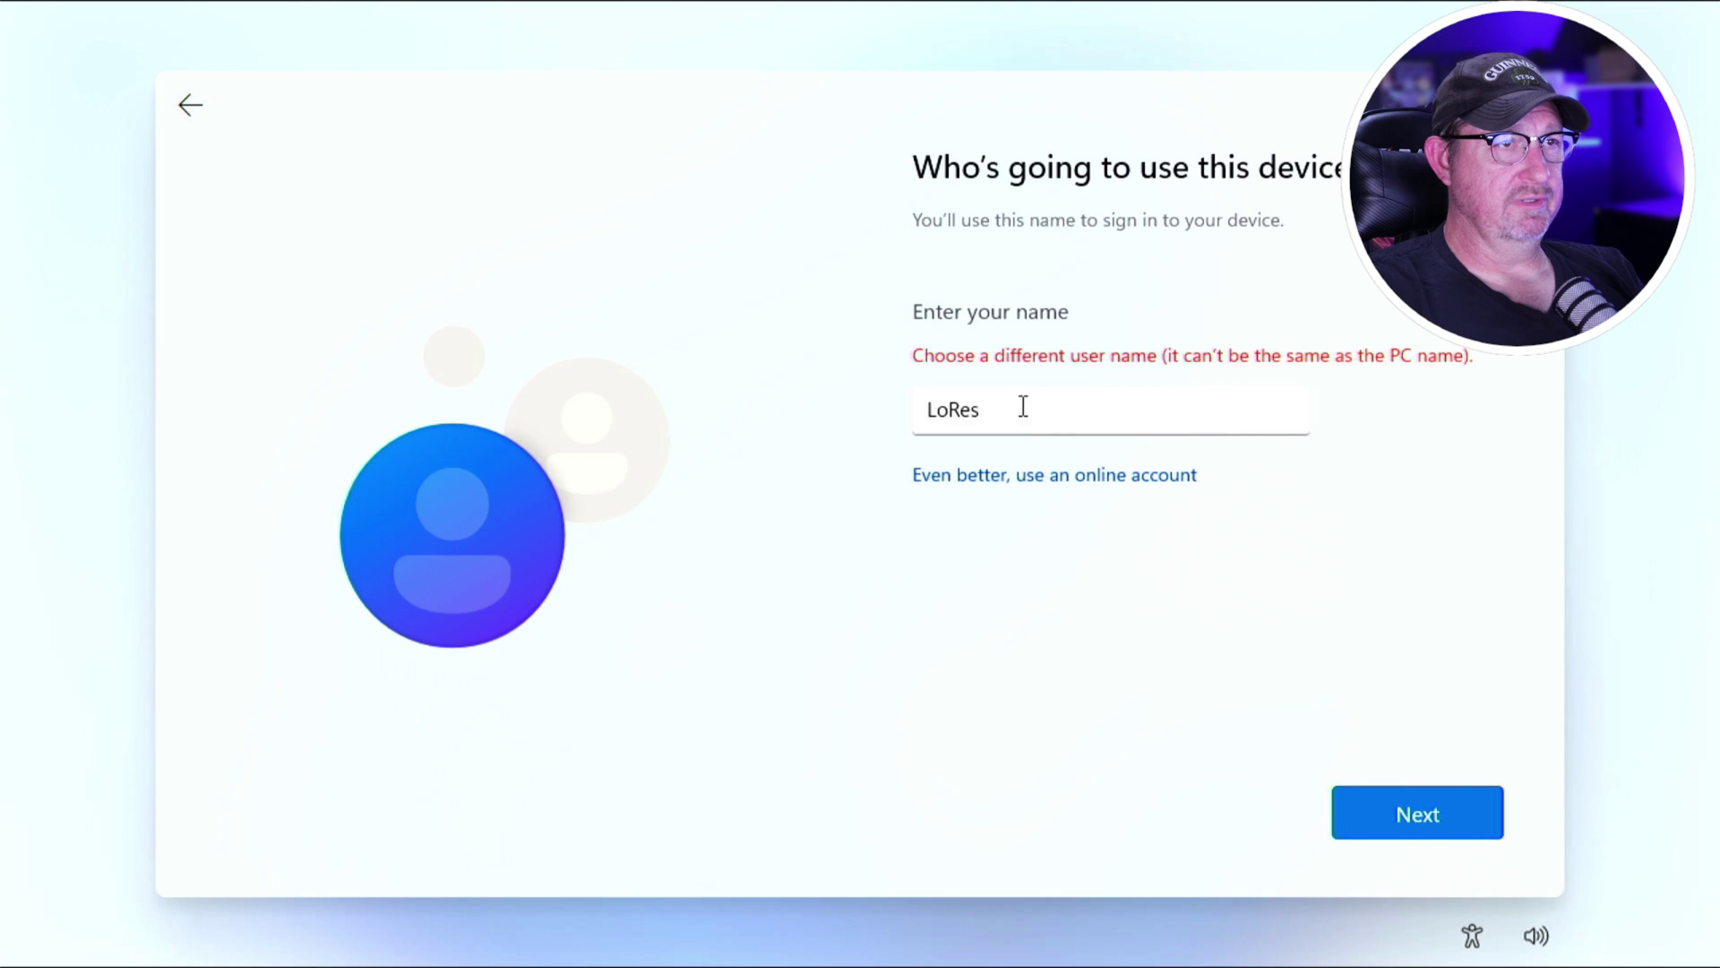
left_click_drag(1024, 405, 884, 418)
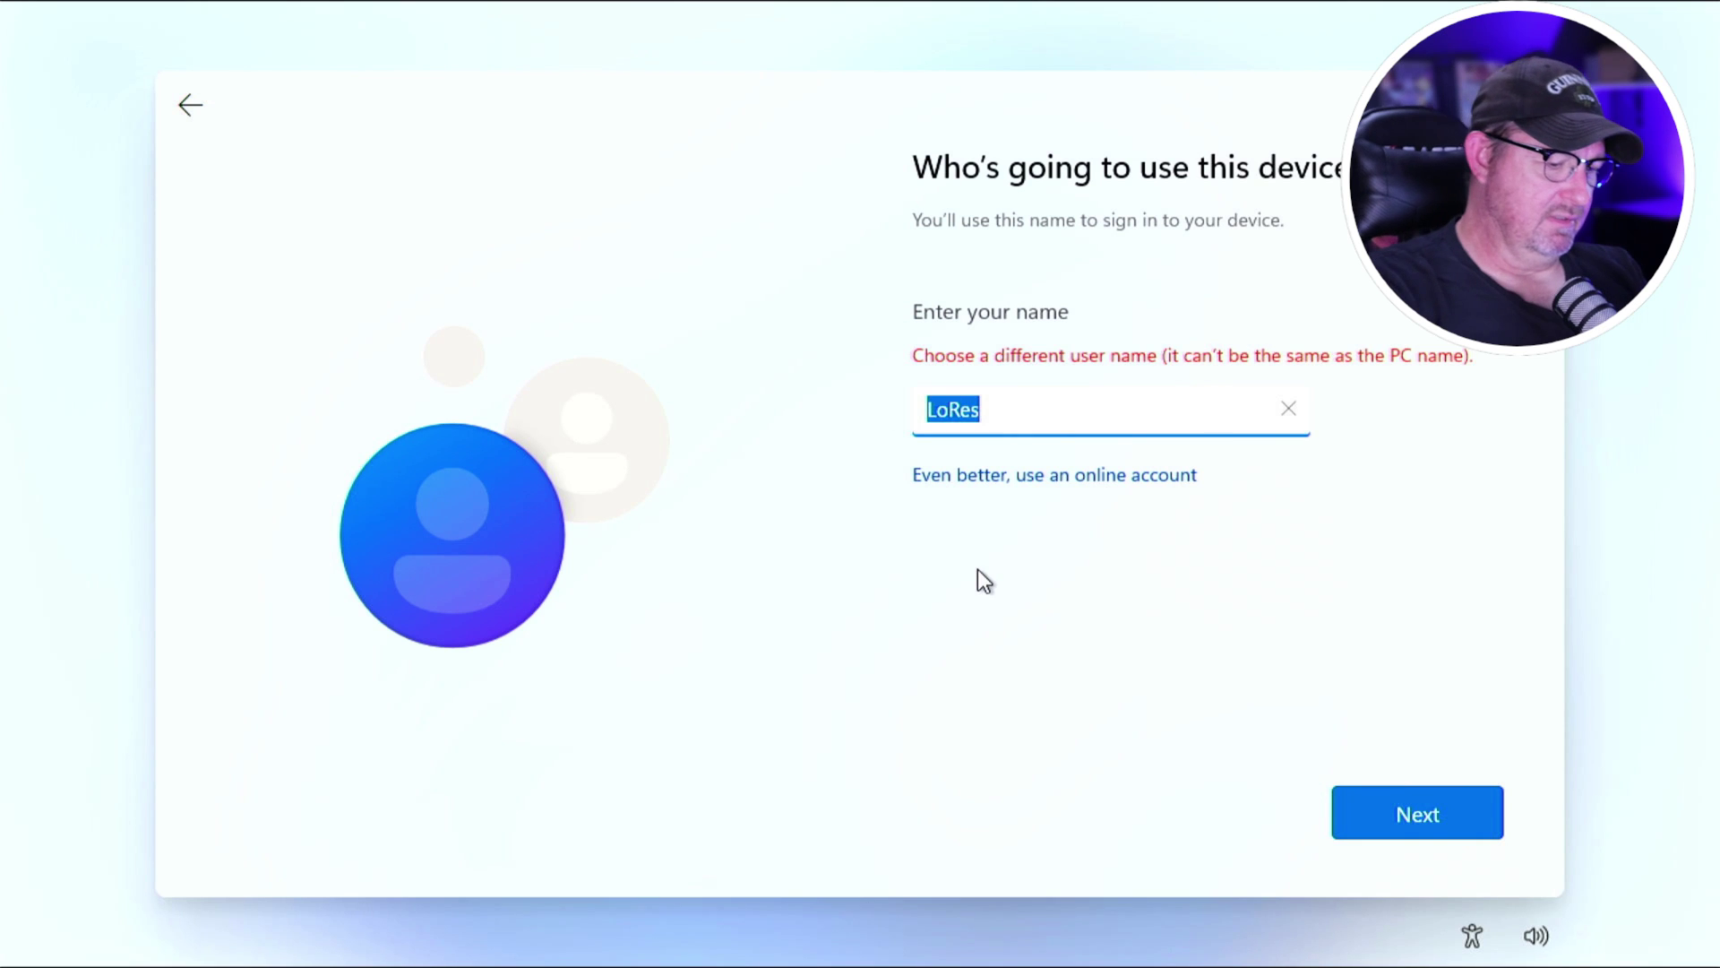
type("Jason")
key("Return")
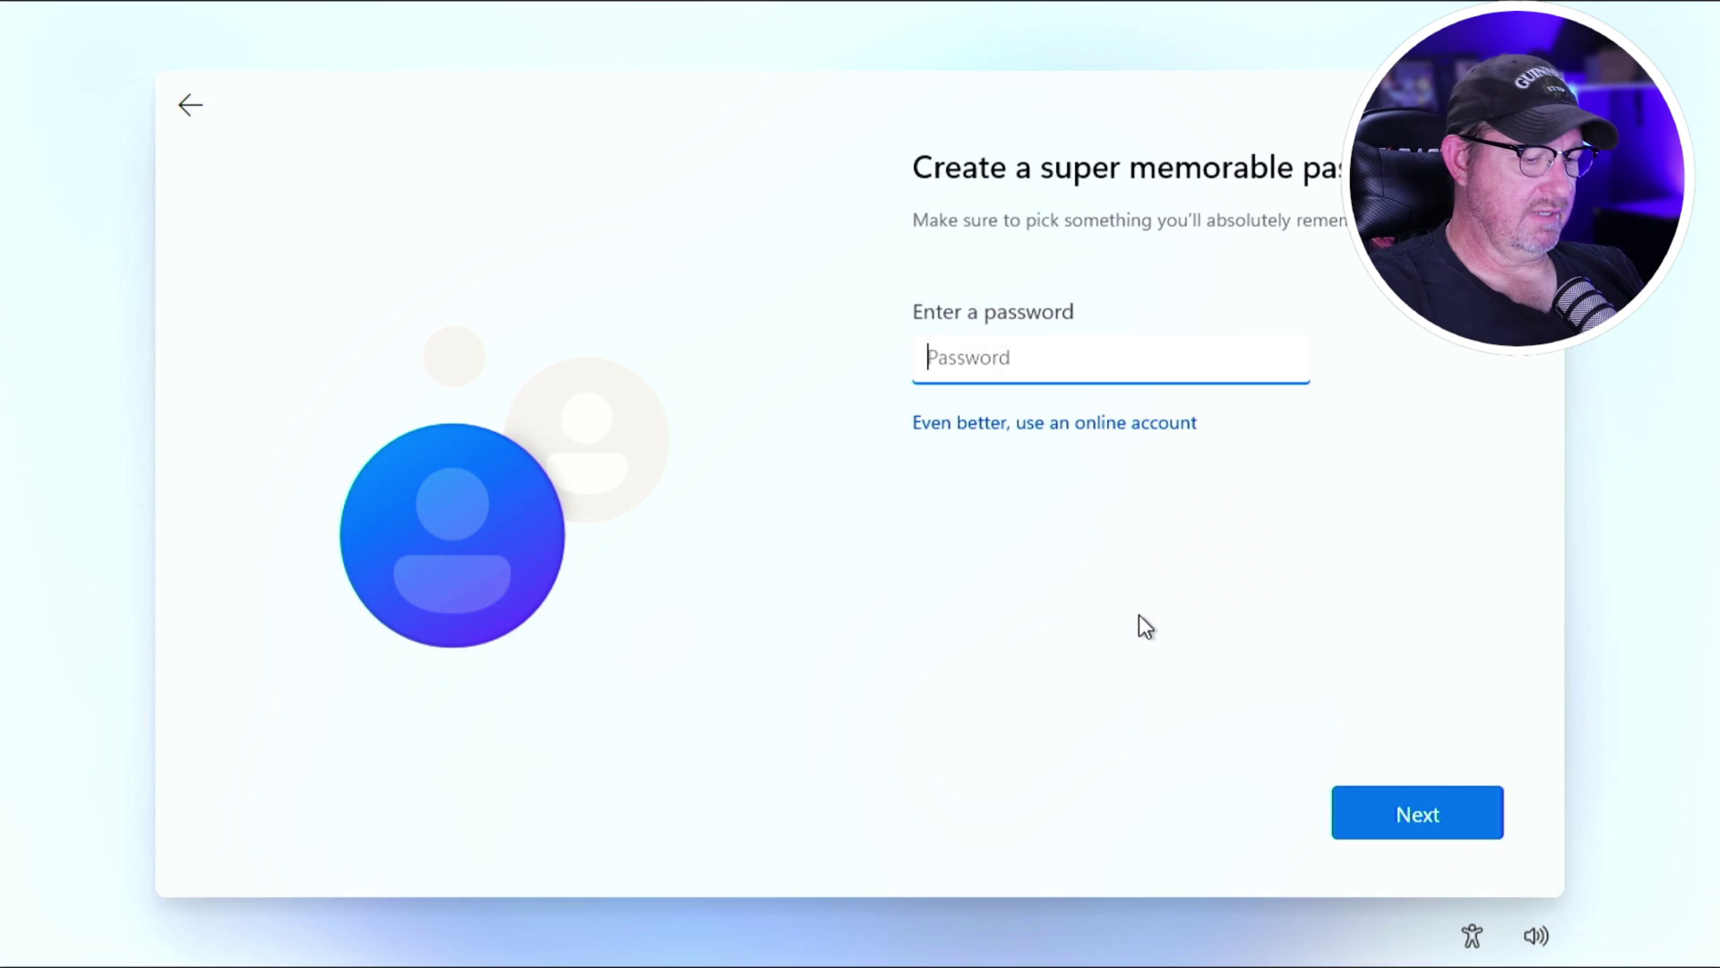
Set and confirm the account password.
type("a")
key("BackSpace")
left_click(1351, 806)
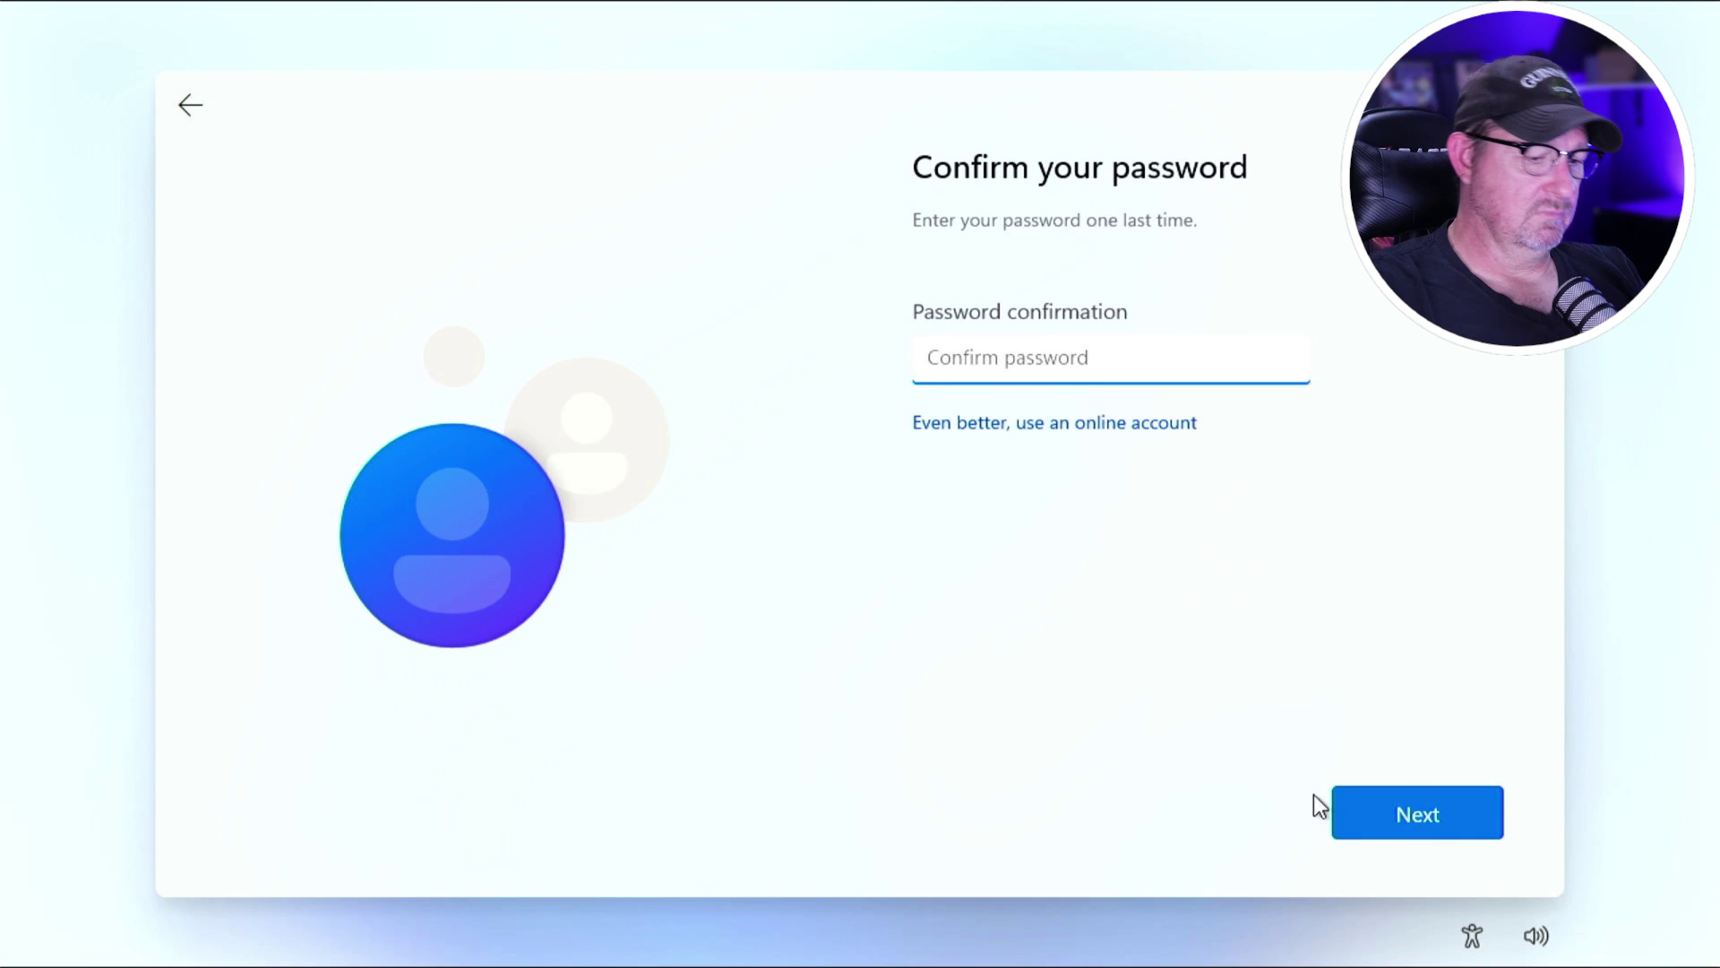
type("password")
left_click(1344, 797)
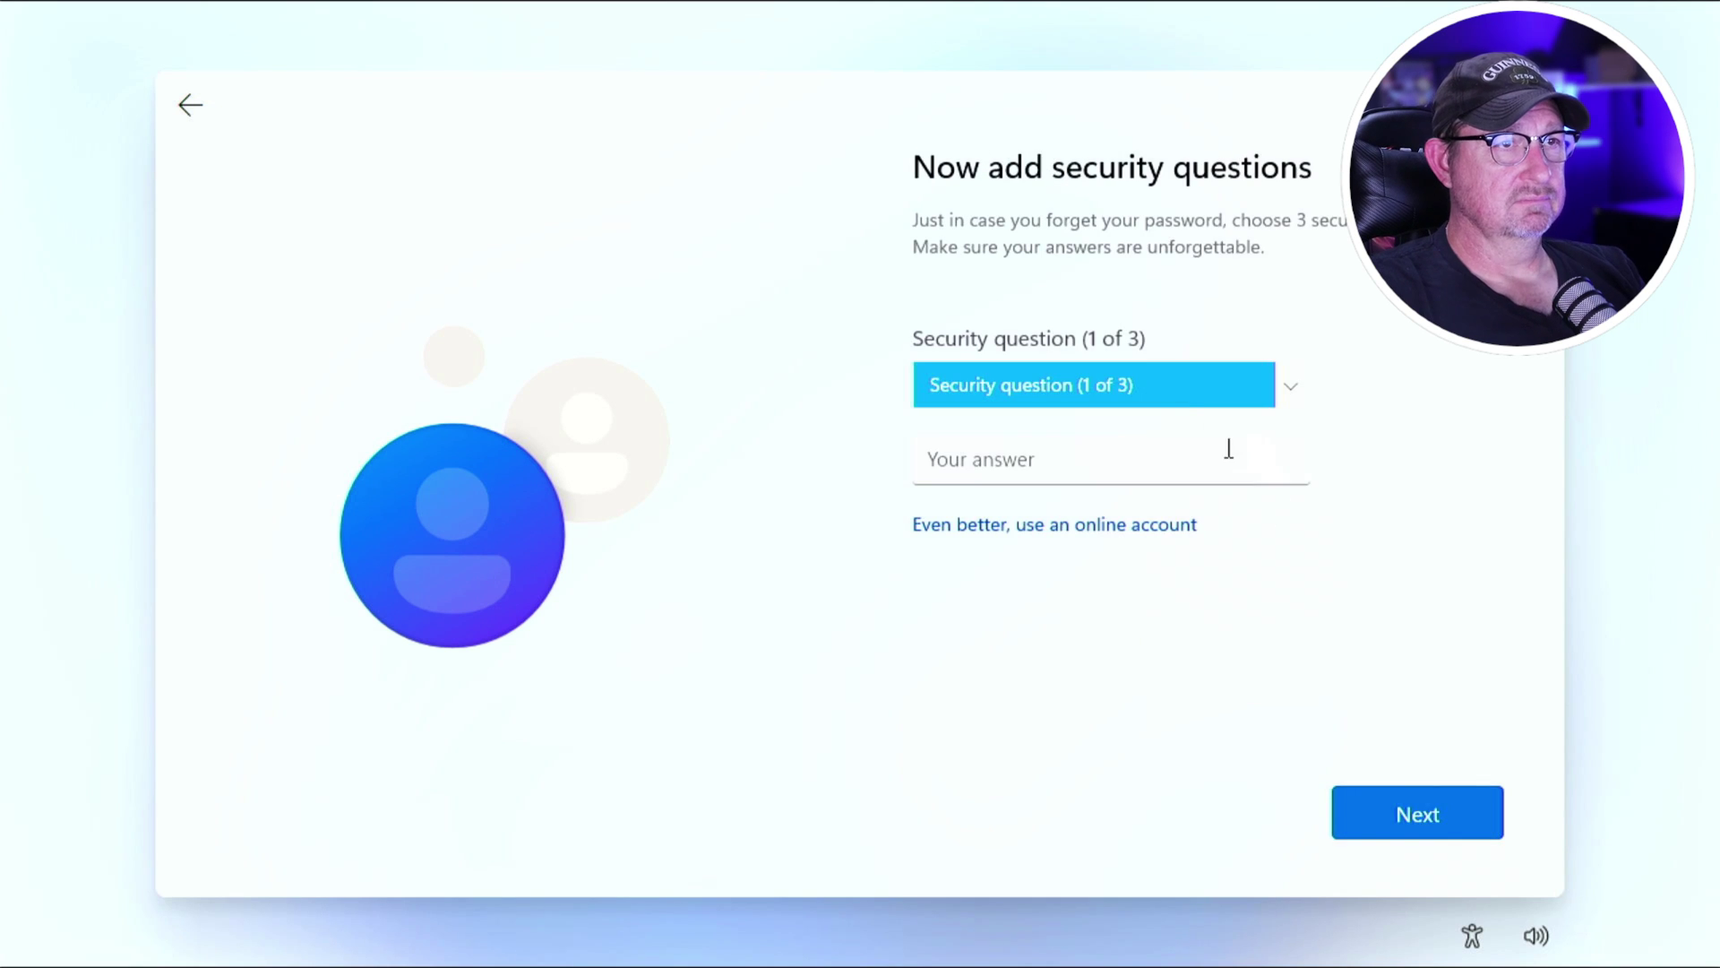
Answer the first pet's name and city-born security questions, then pick the childhood nickname question.
left_click(1170, 387)
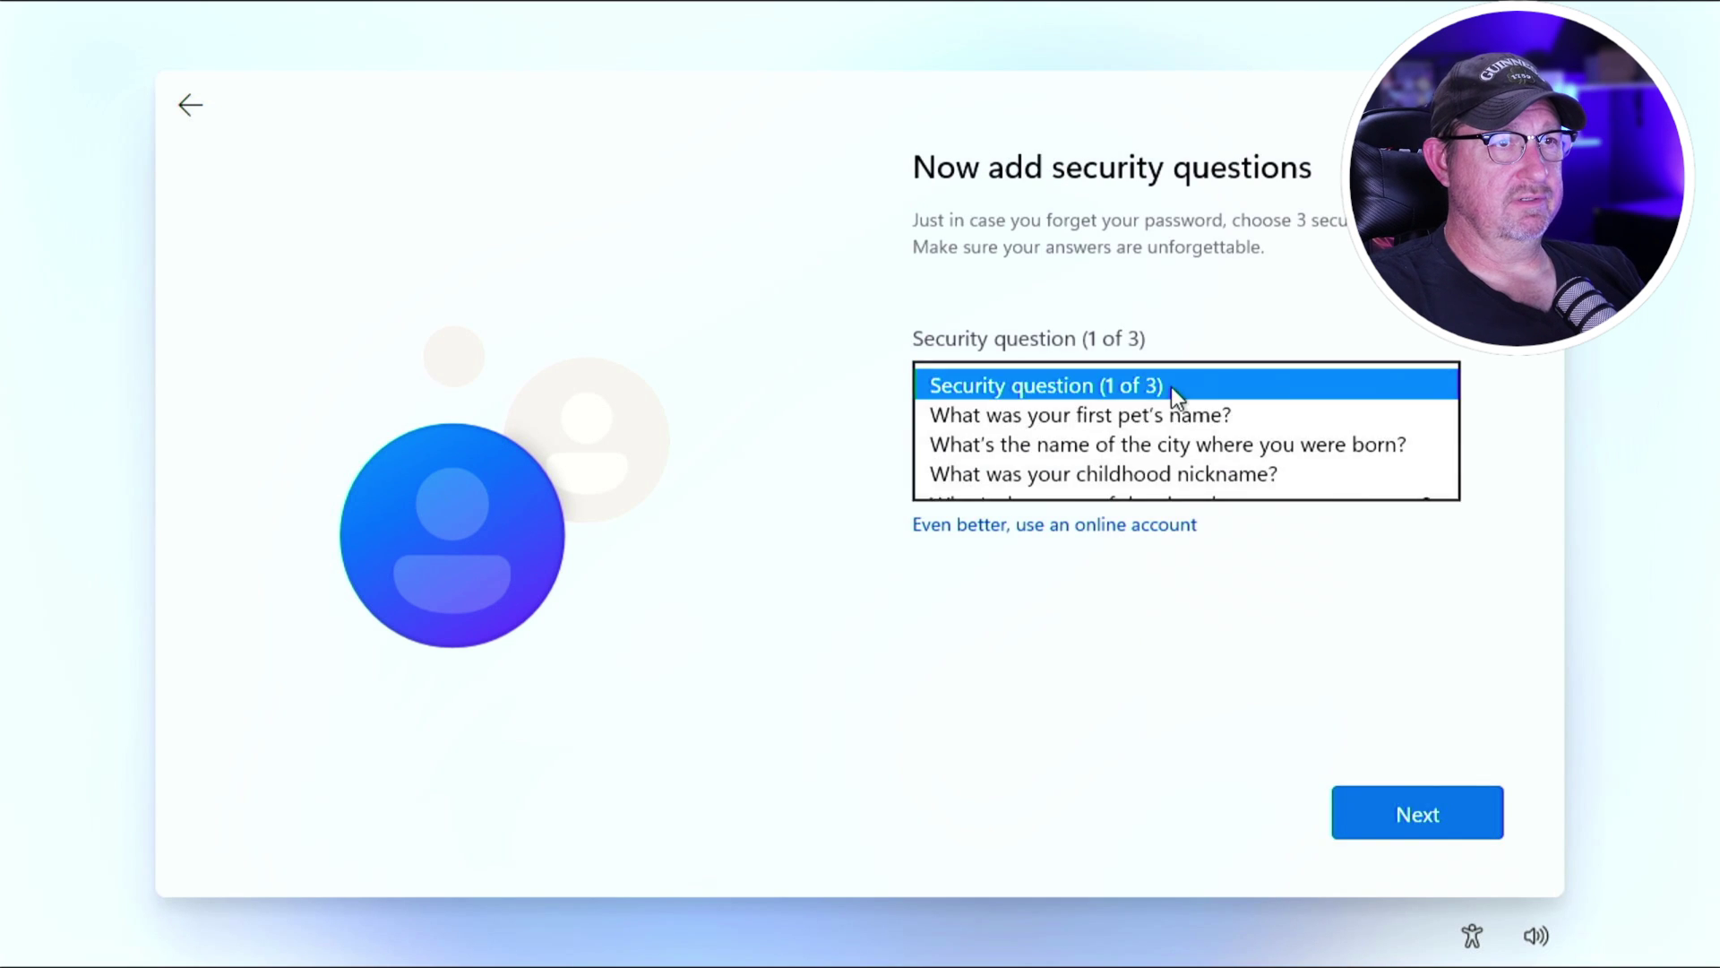
left_click(1122, 414)
left_click(1075, 457)
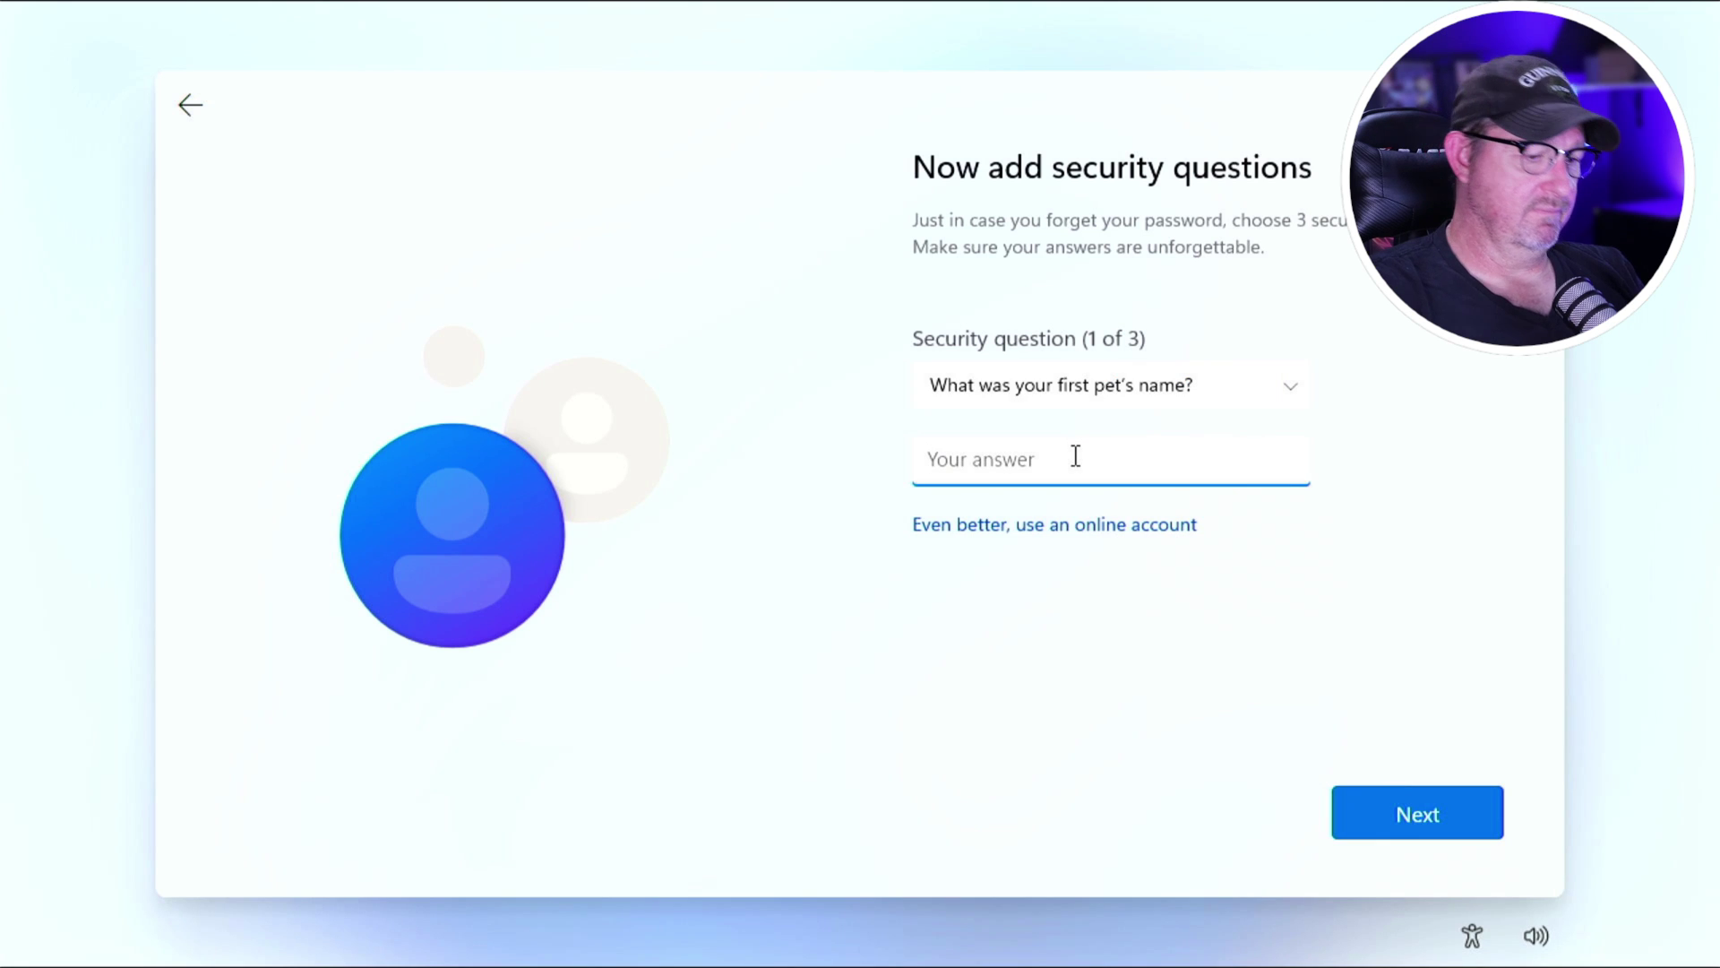
type("sp")
key("Return")
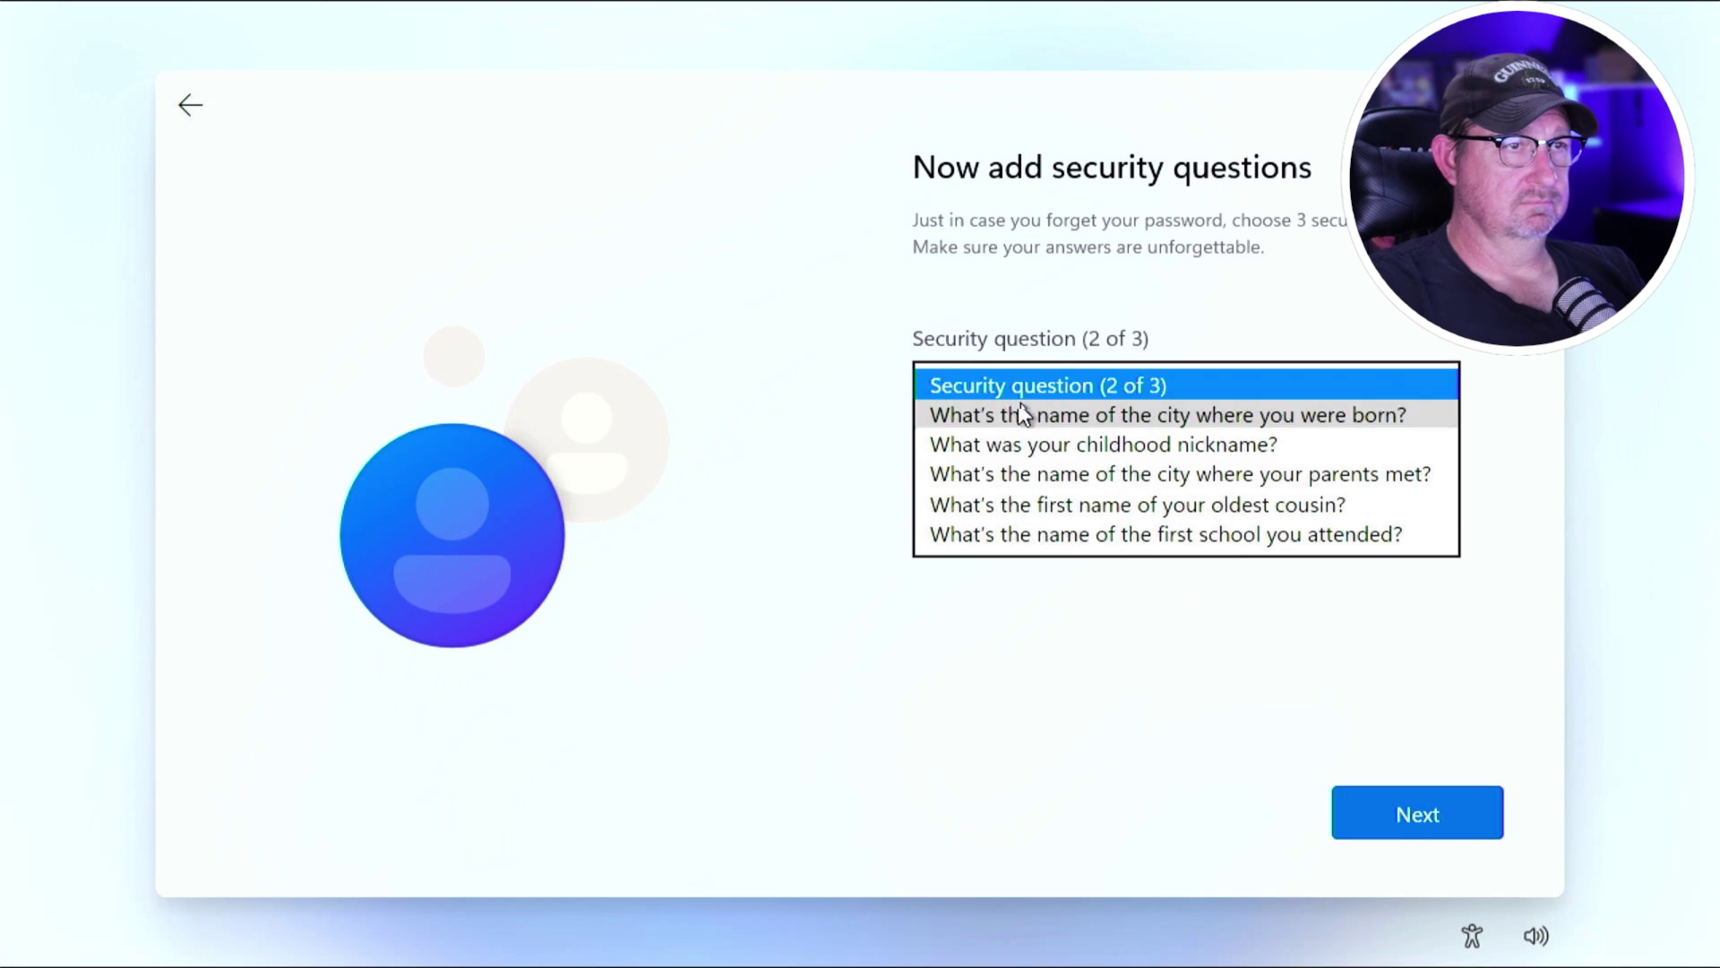
left_click(1022, 415)
left_click(1026, 475)
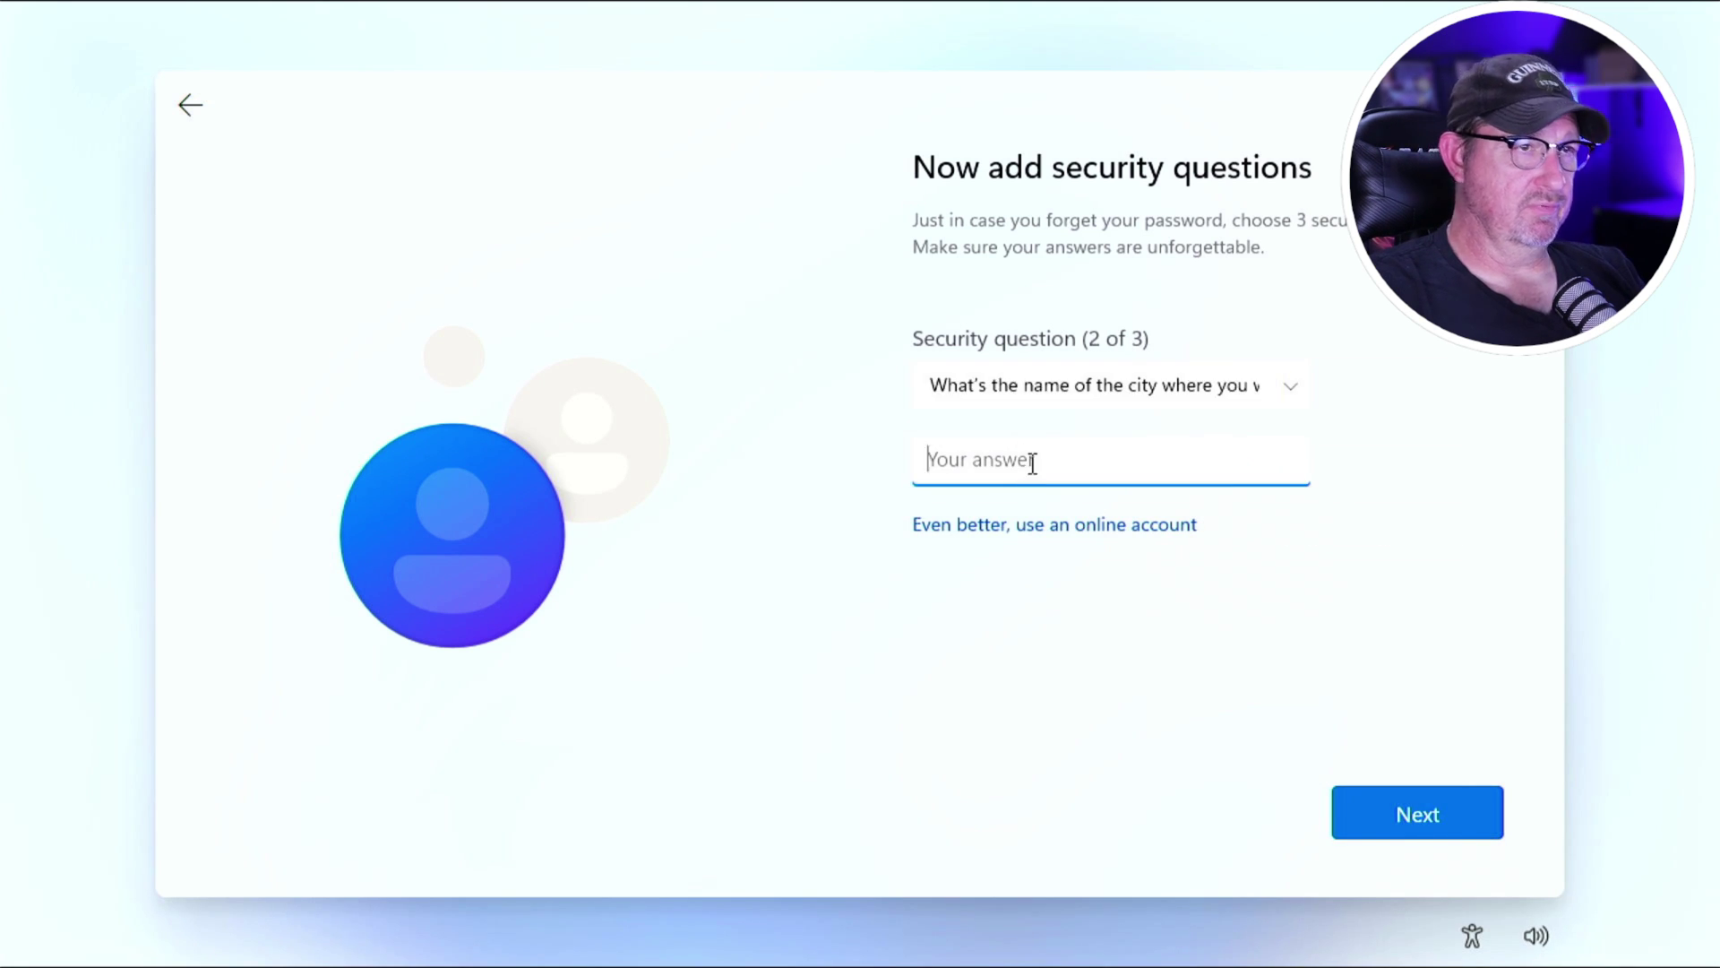
type("Yep")
key("Return")
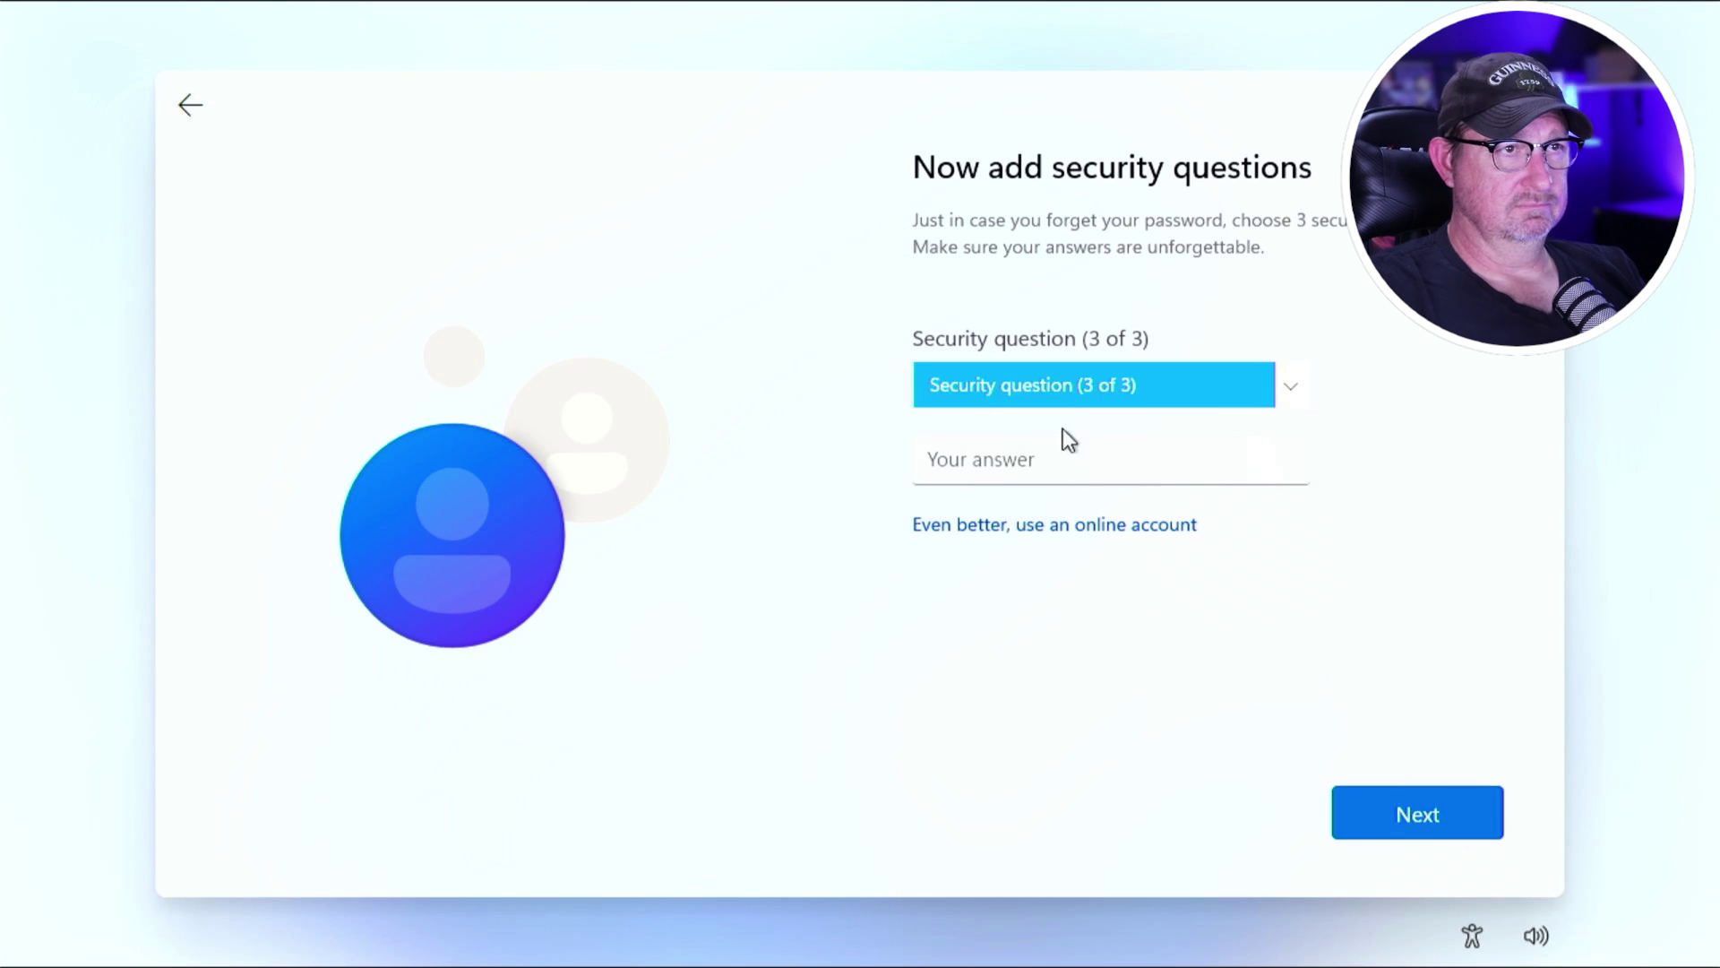
left_click(1026, 394)
left_click(1007, 418)
left_click(1054, 459)
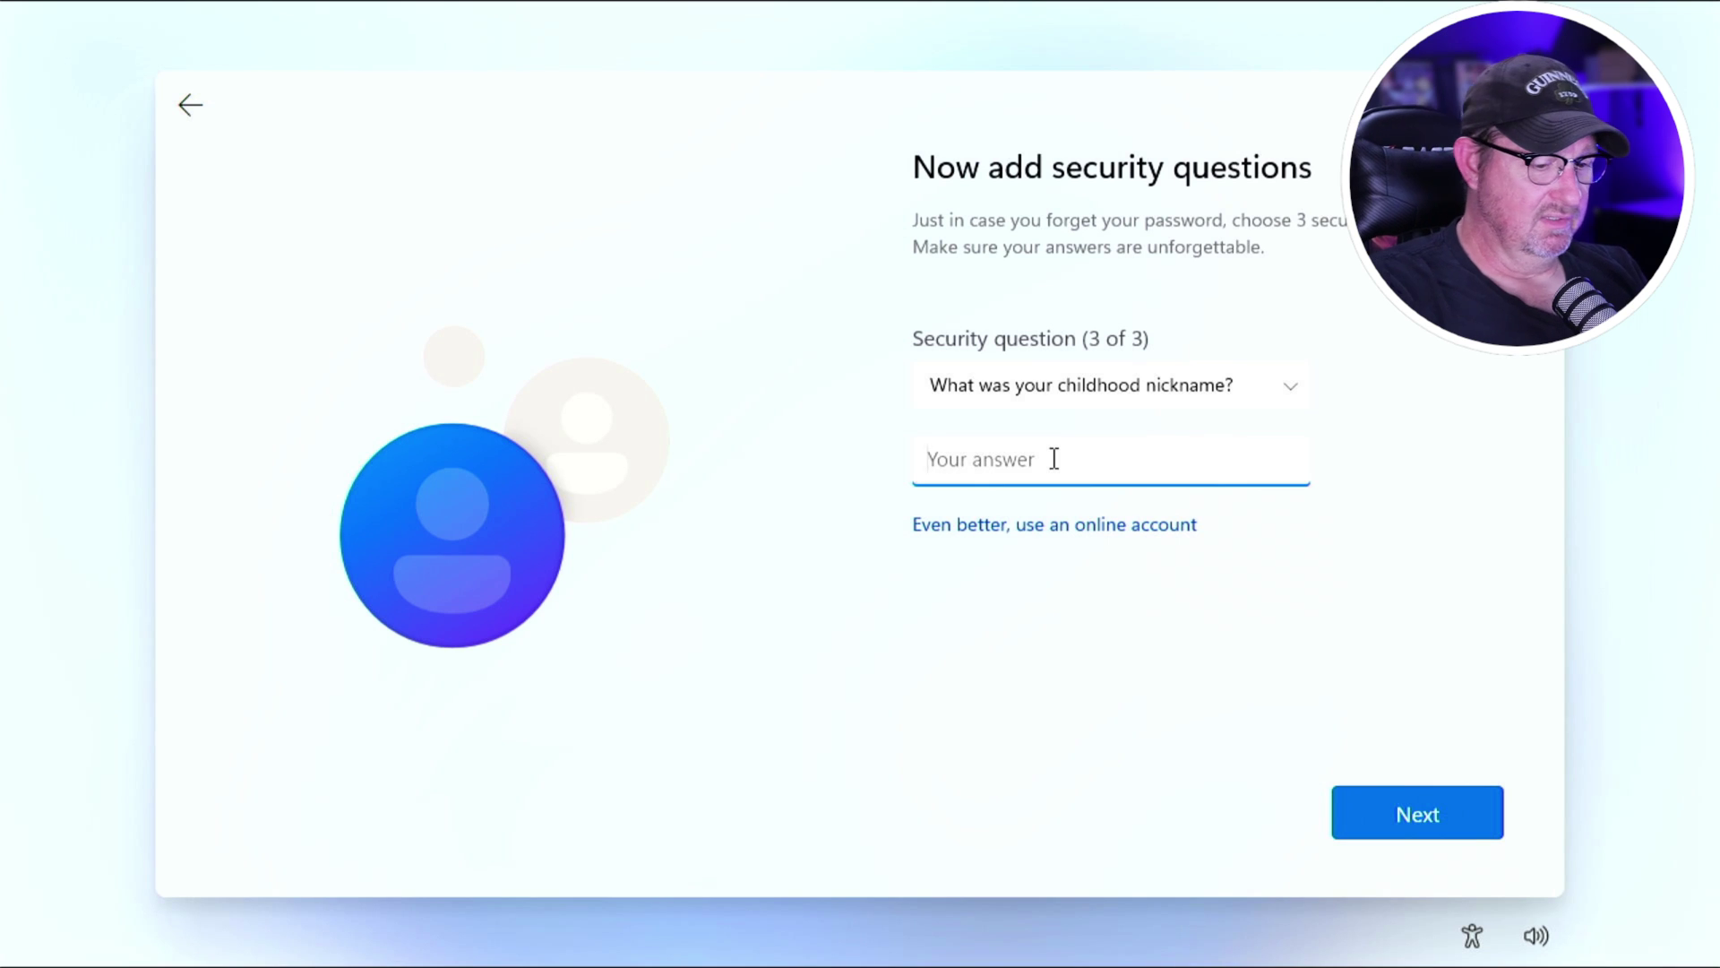
Answer the childhood nickname question, then turn off Location and Find my device.
type("Yes")
key("Return")
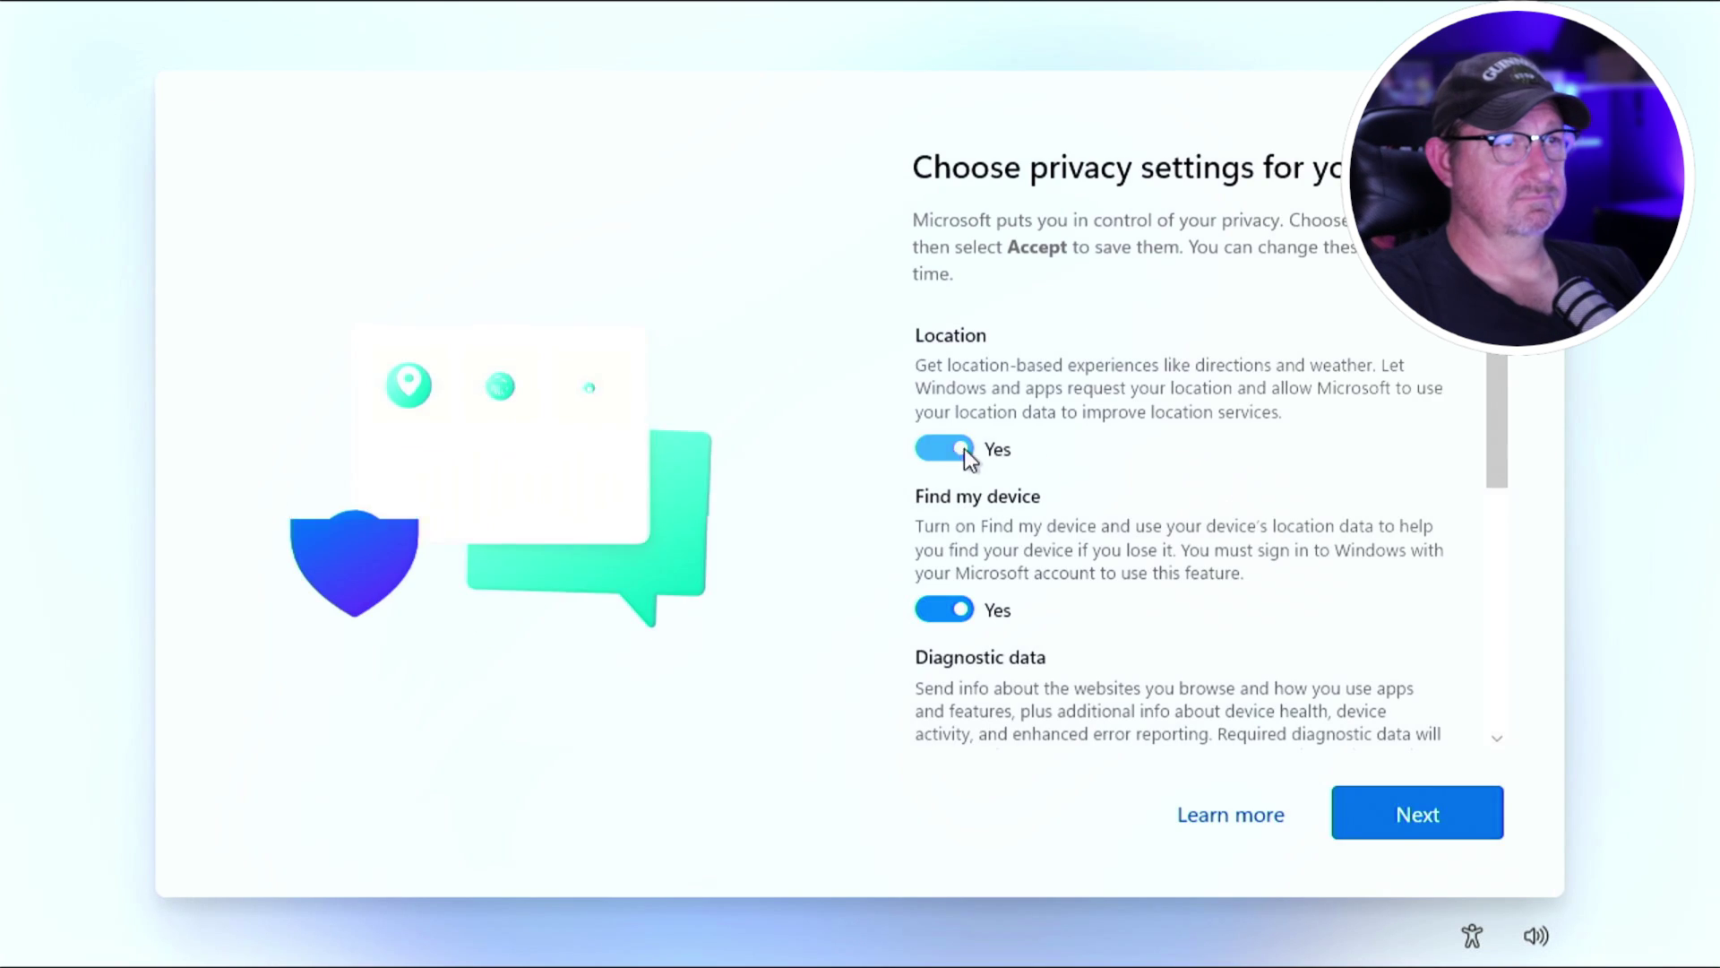
left_click(944, 450)
left_click(936, 601)
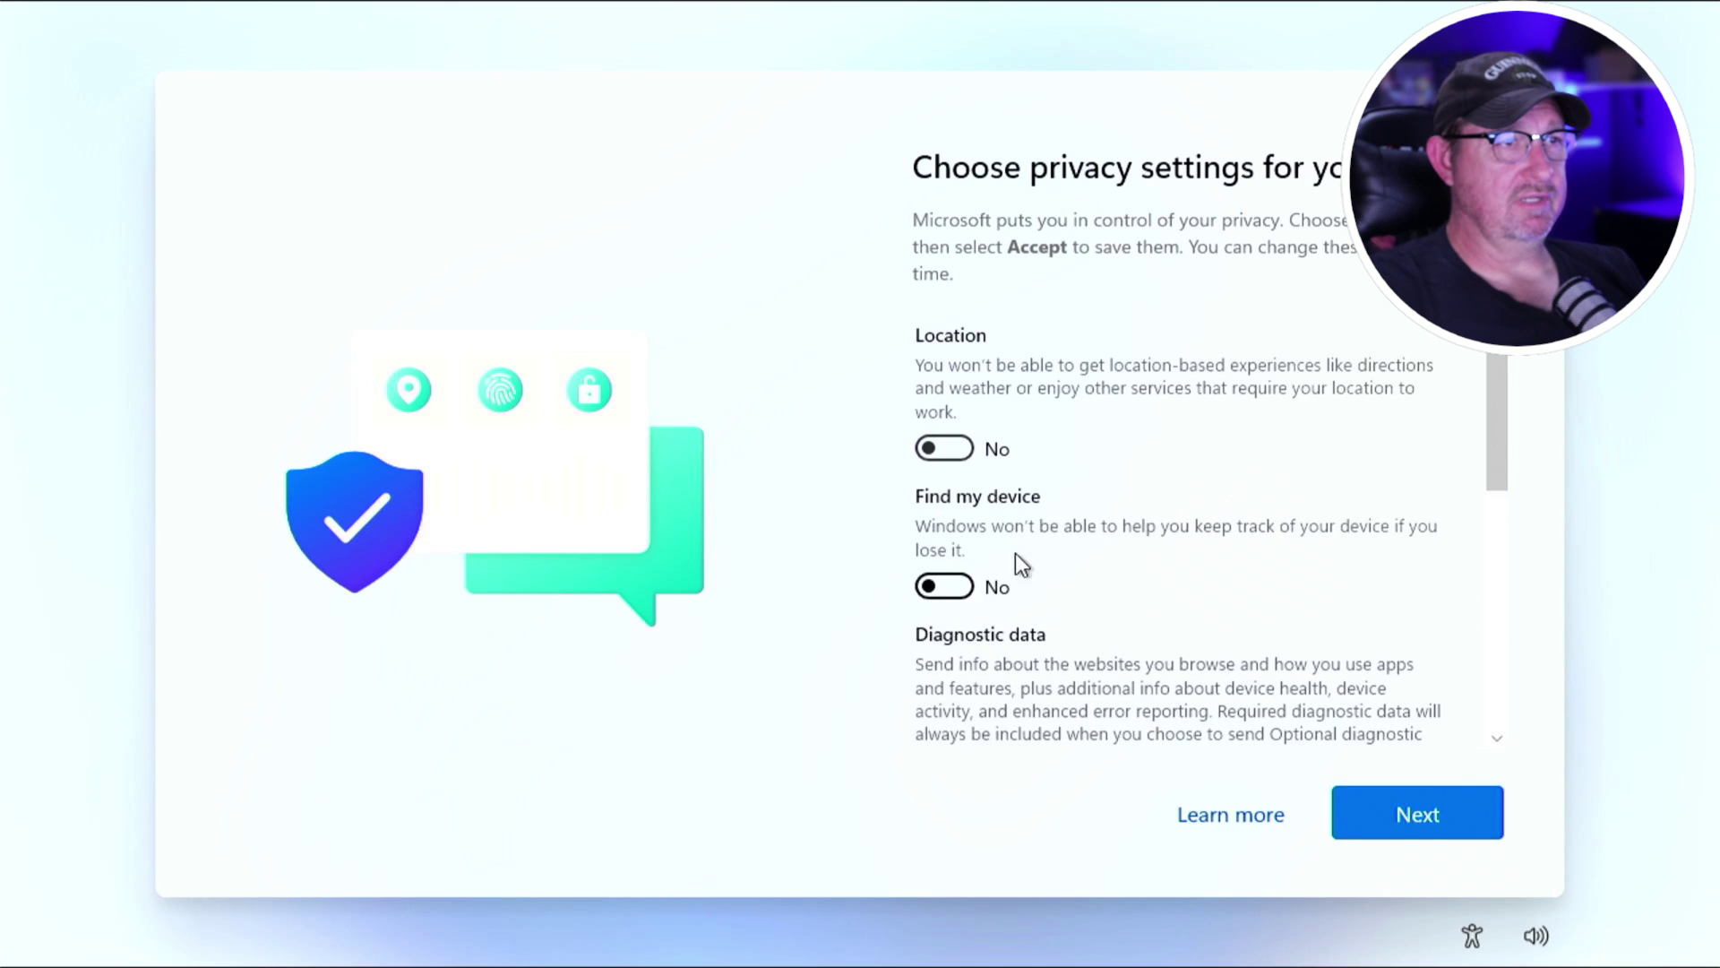
Set diagnostic data to Required only, turn off inking, tailored experiences and advertising ID, and accept.
scroll(1057, 509, "down", 2)
scroll(1057, 509, "down", 2)
left_click(939, 469)
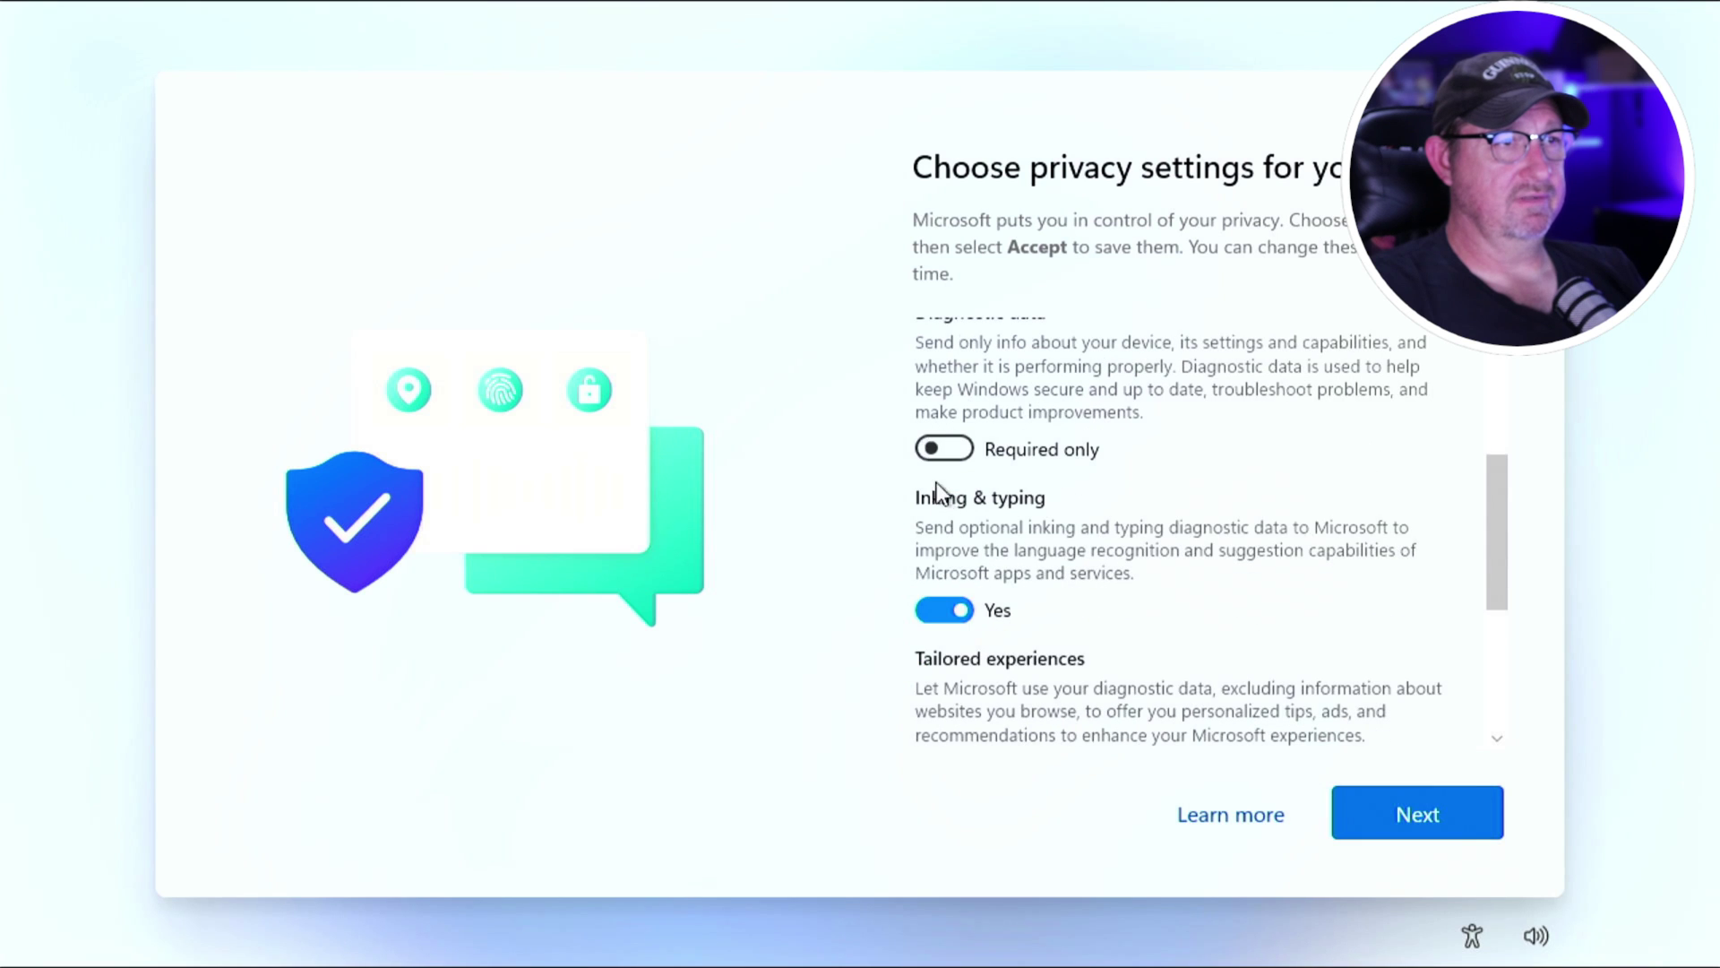
left_click(928, 609)
scroll(1087, 549, "down", 3)
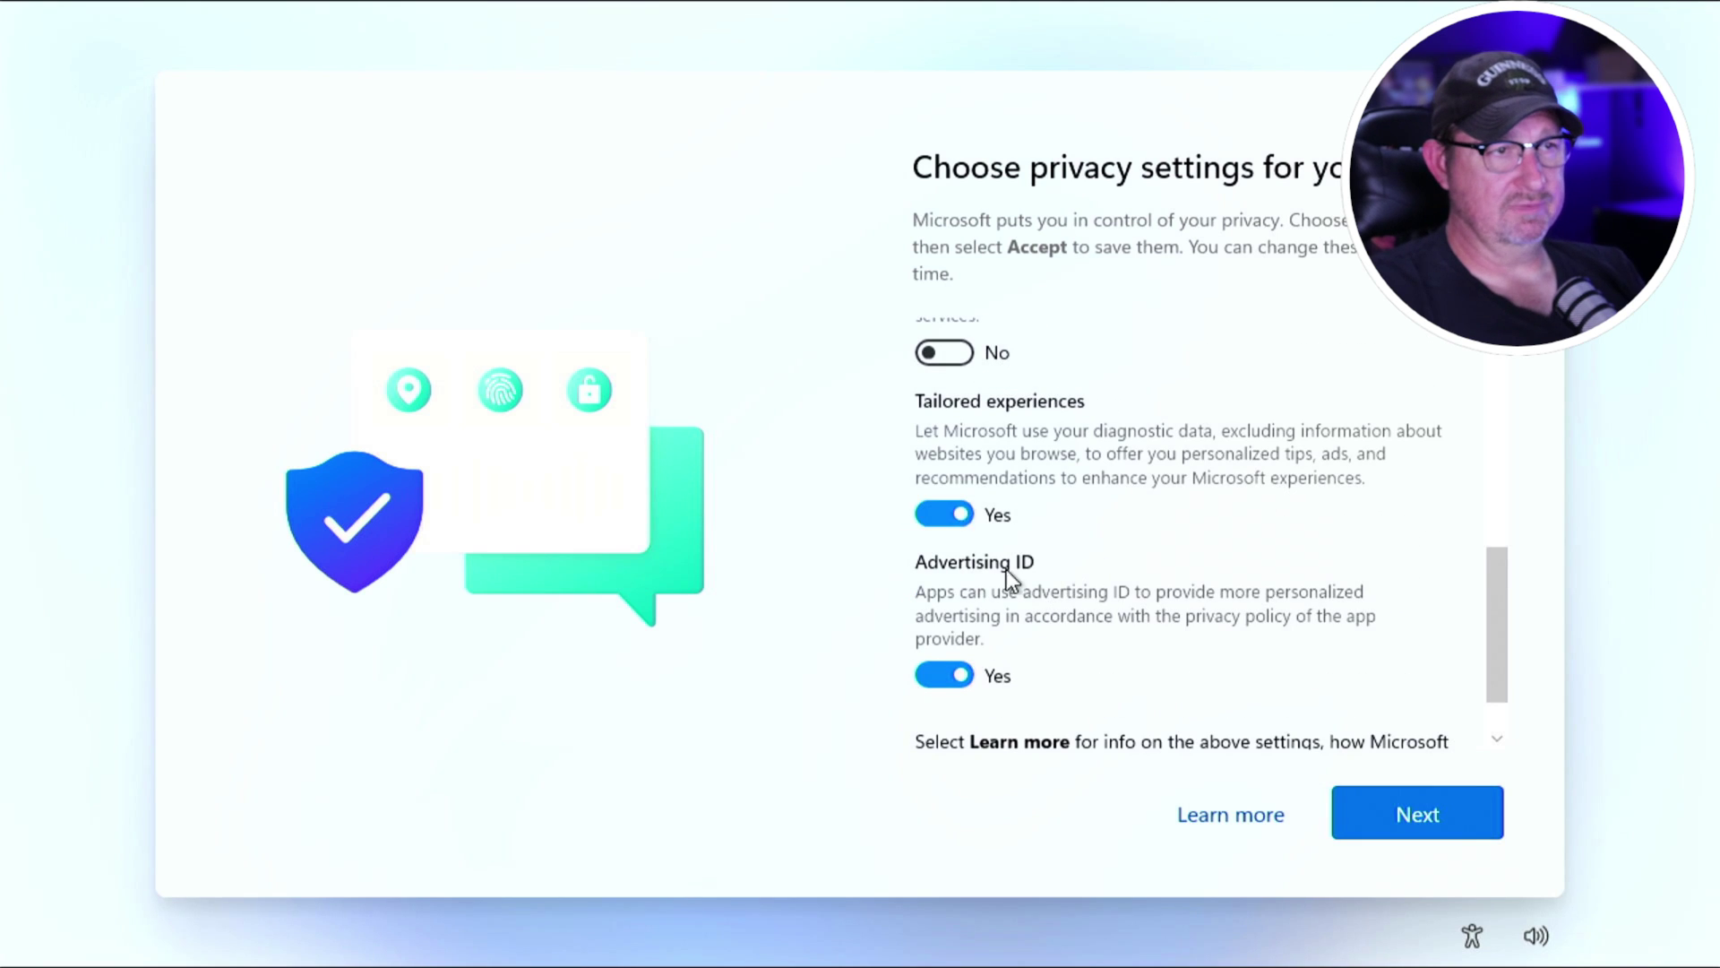
left_click(959, 515)
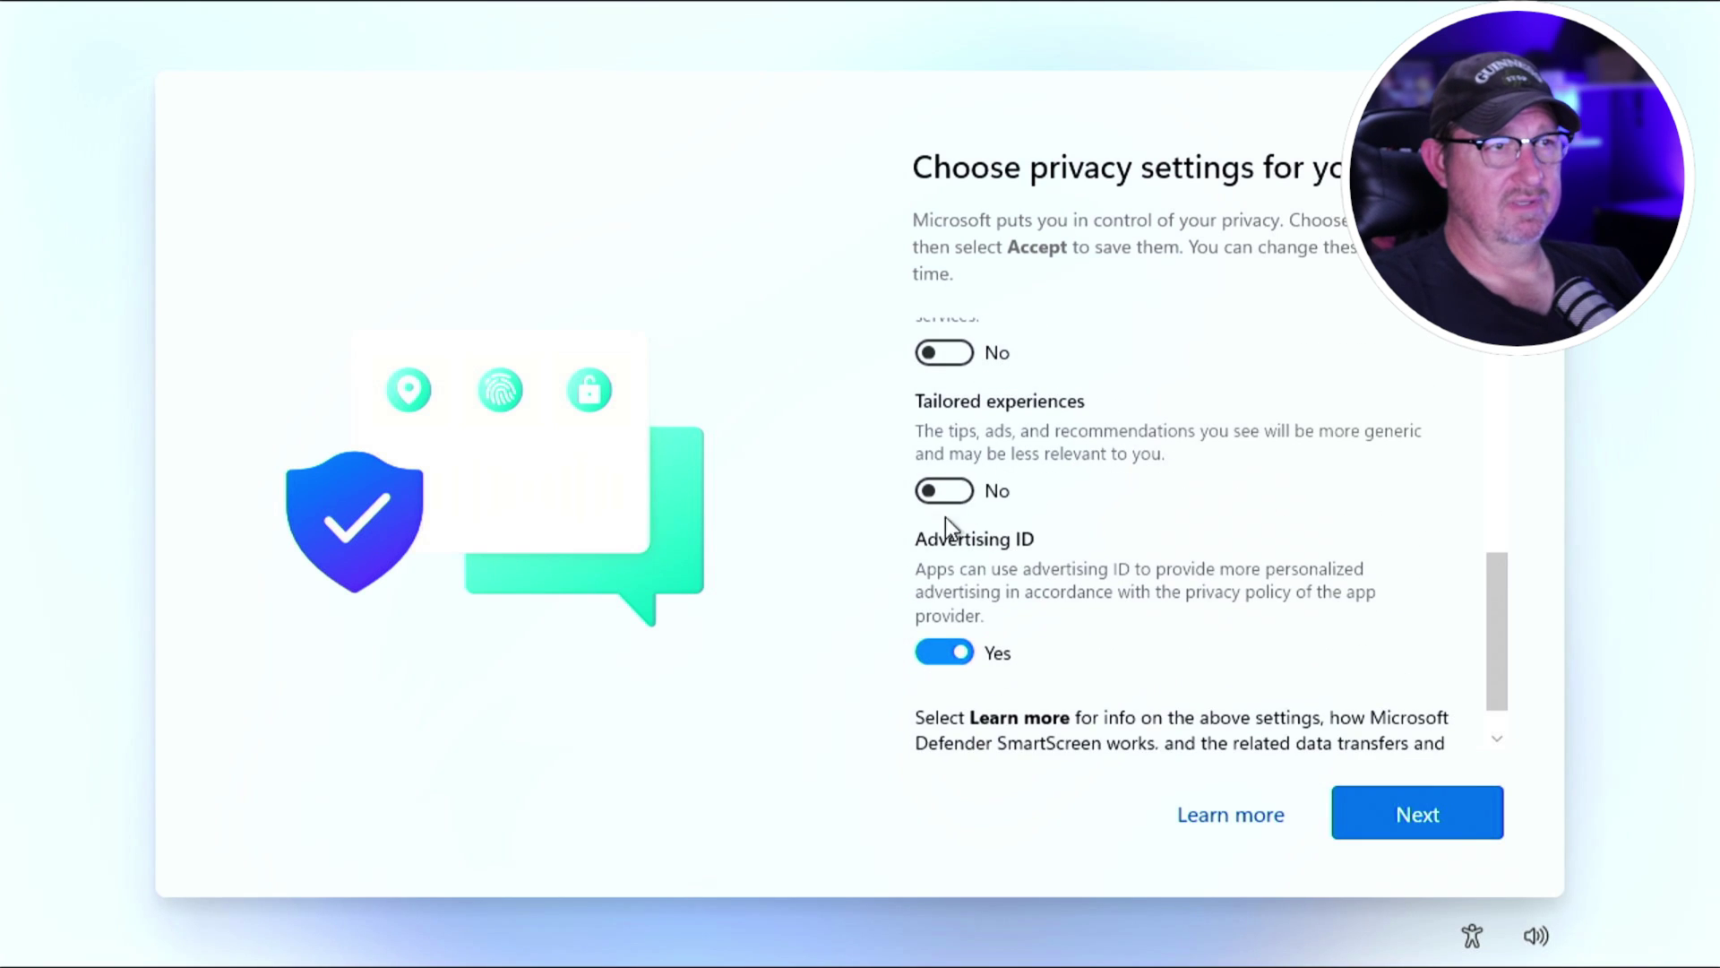
left_click(943, 651)
scroll(1448, 643, "down", 1)
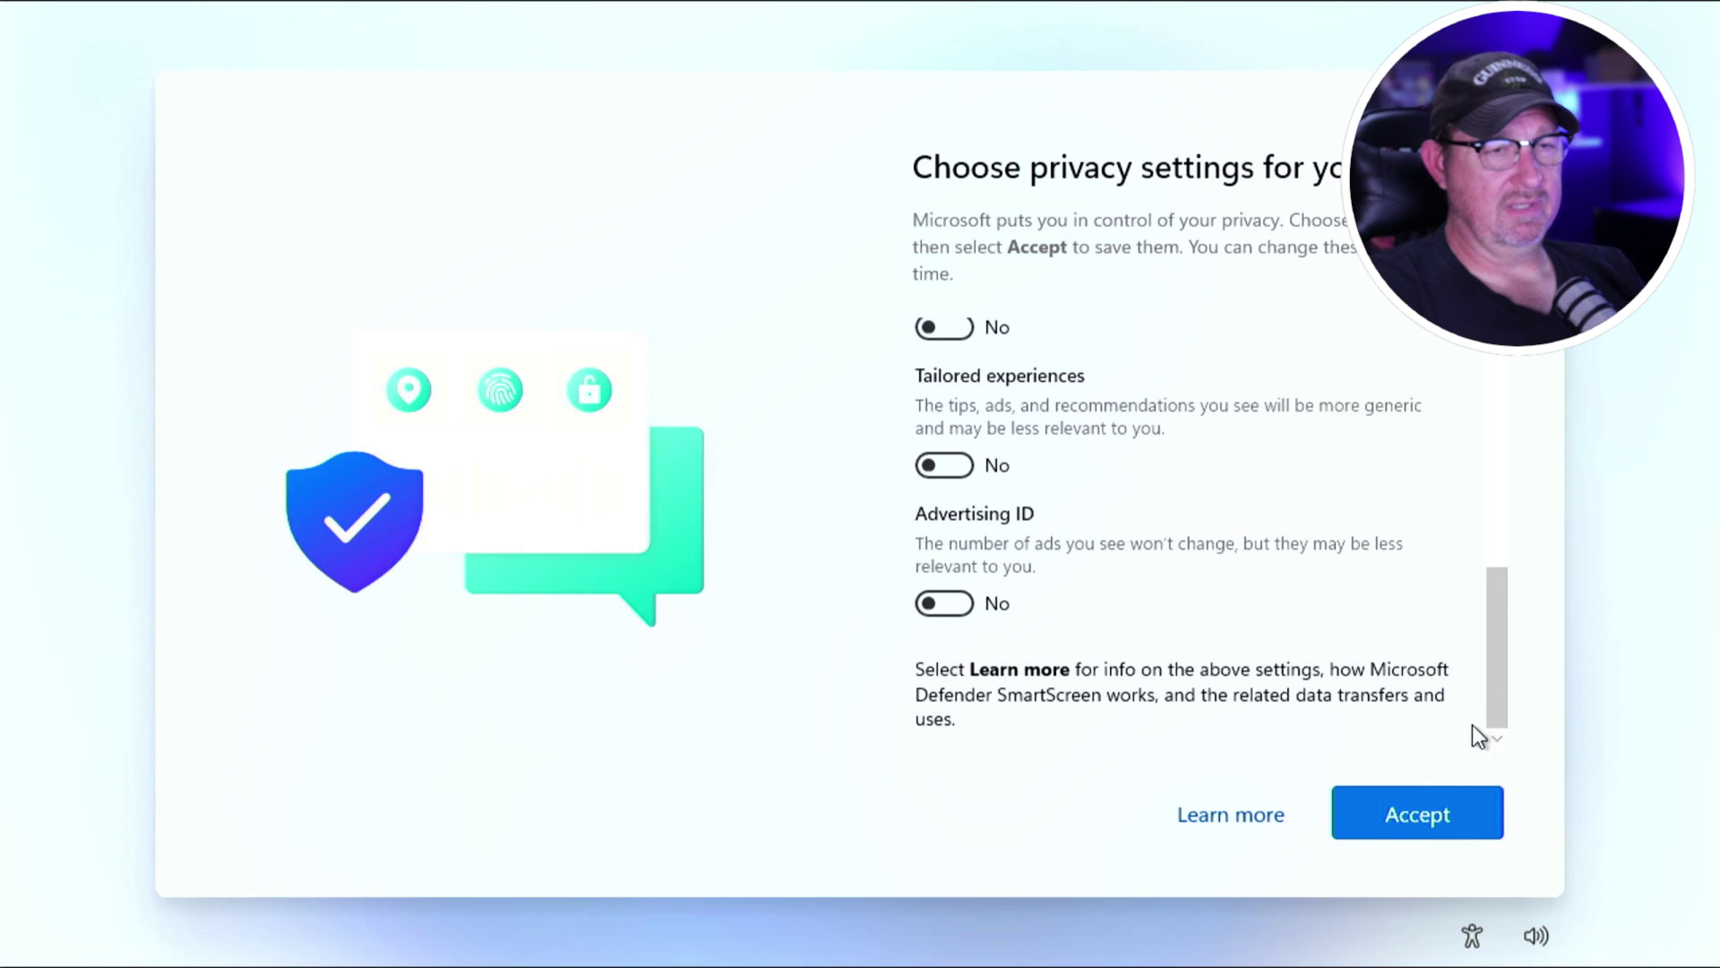
left_click(1412, 806)
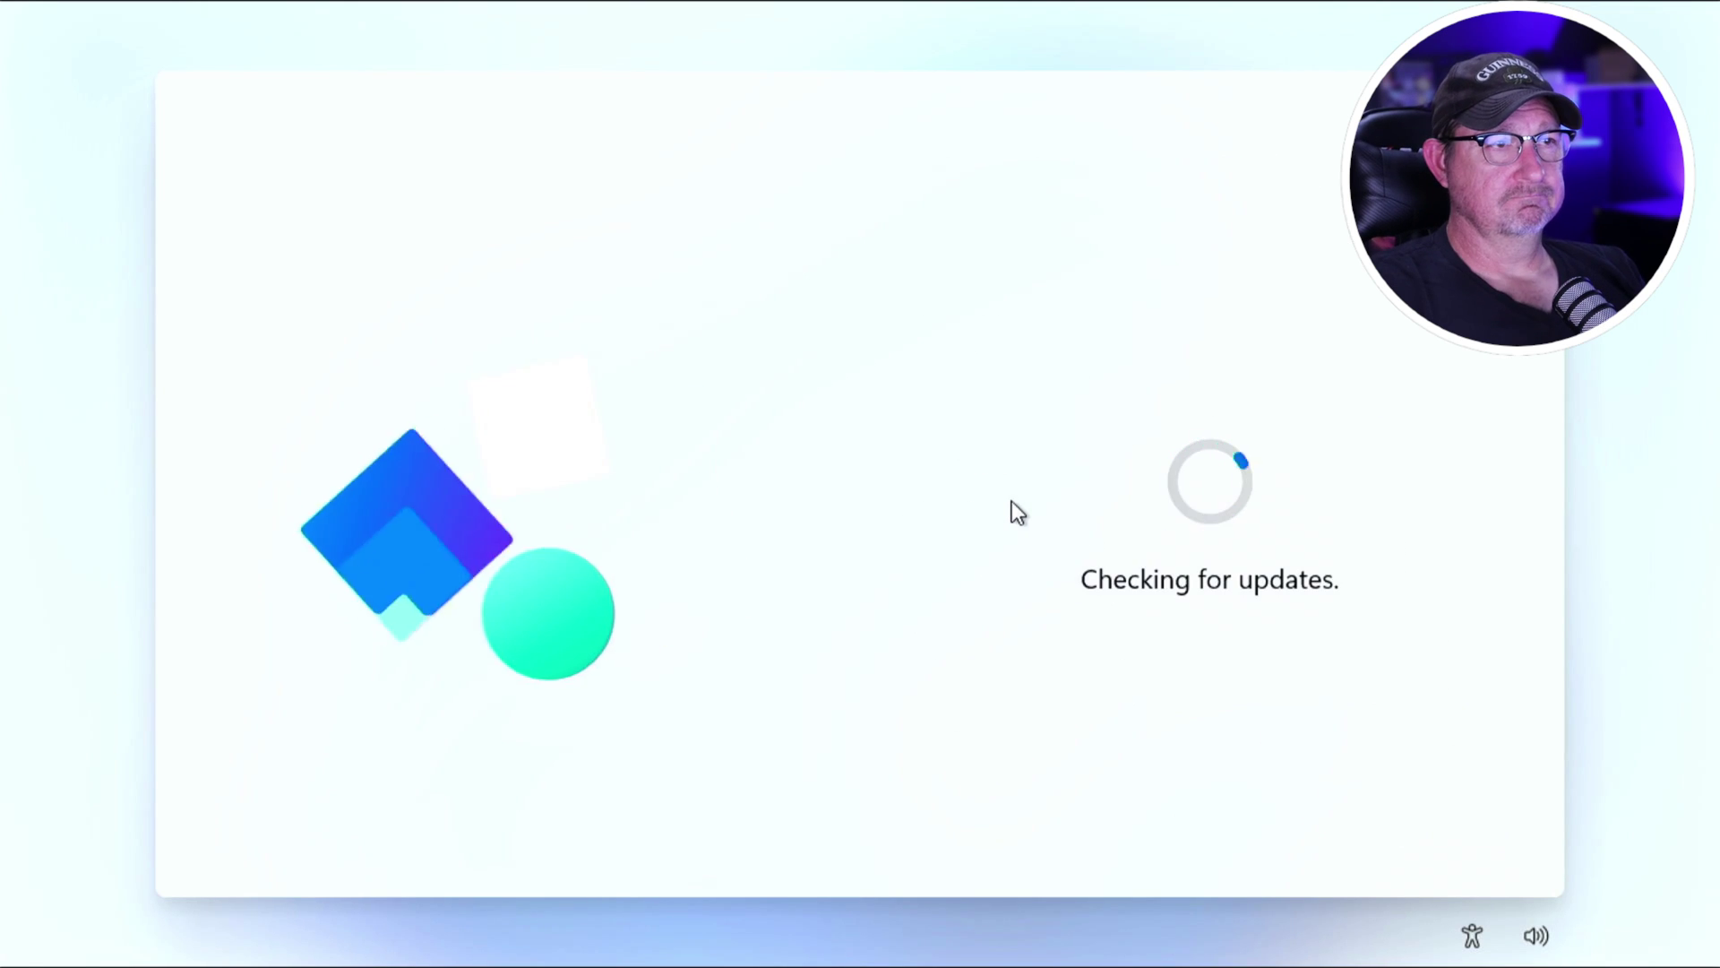